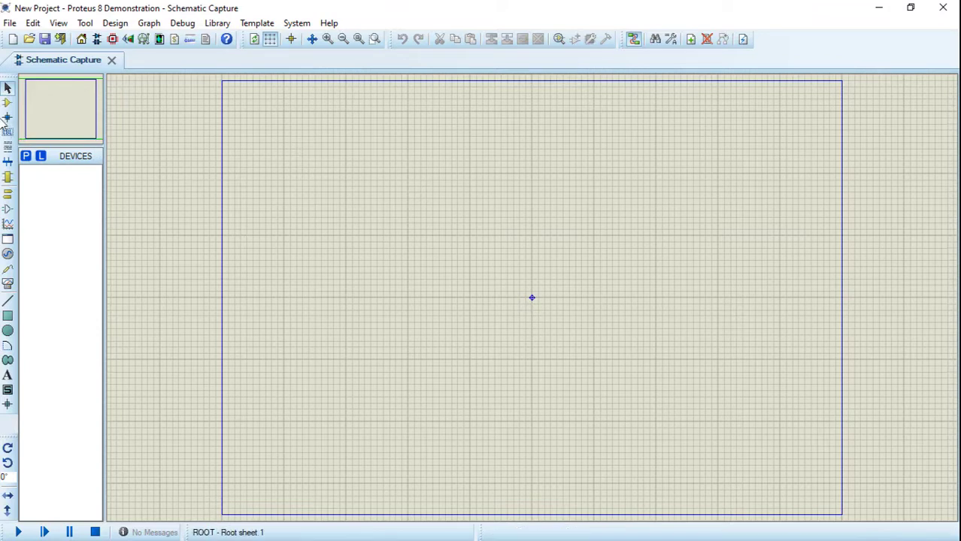
Search the component library for "dc battery" and add the BATTERY DC voltage source to the device list.
left_click(27, 158)
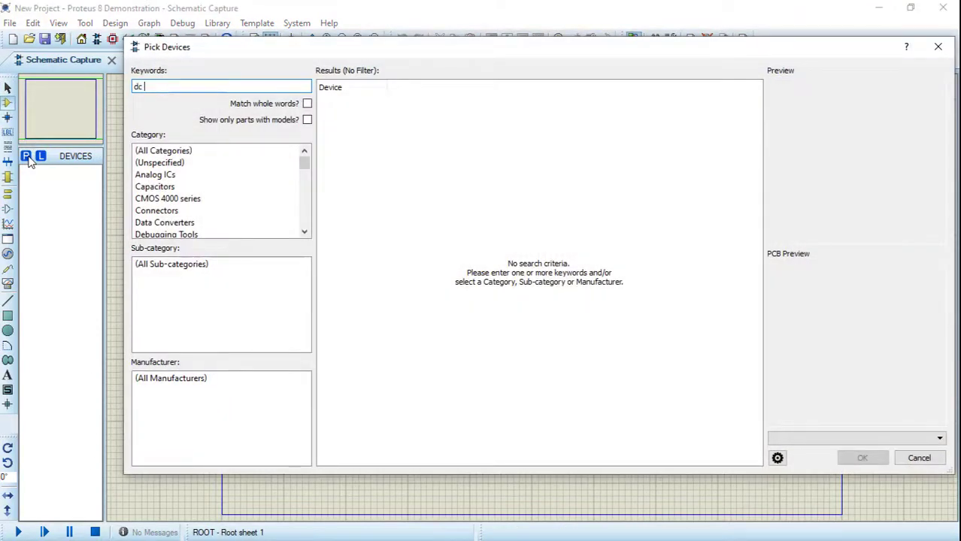
type("dc battery")
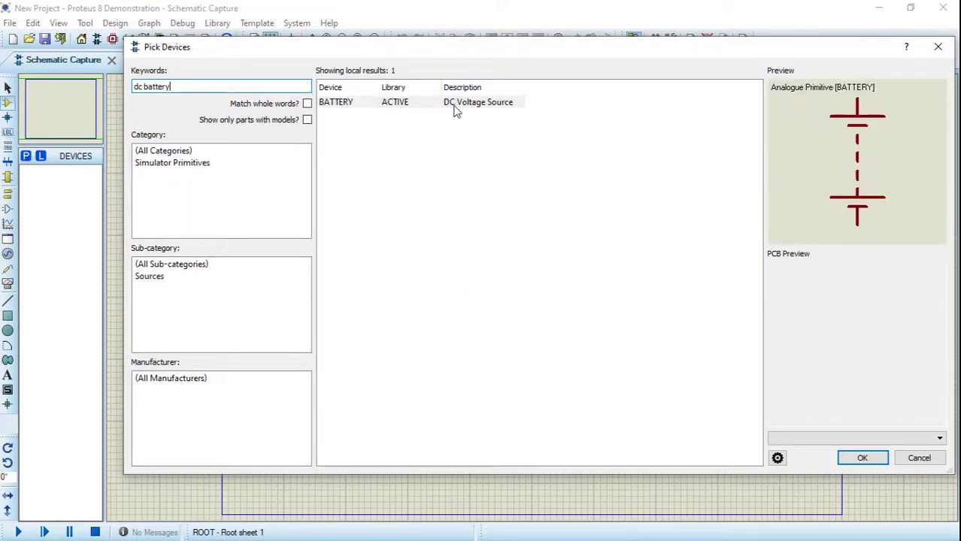
double_click(454, 111)
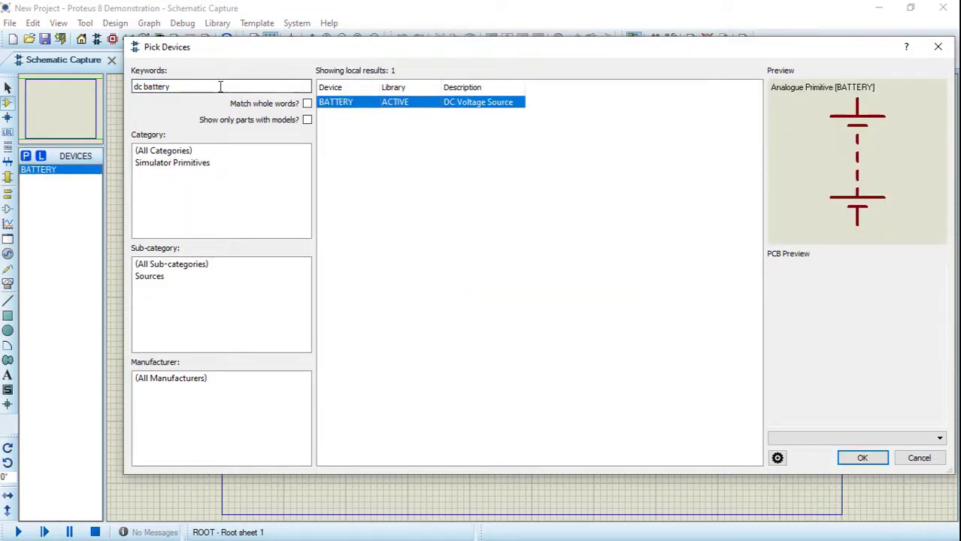
Search the library for "res" and add the generic resistor RES and the potentiometer POT-HG to the device list.
left_click_drag(224, 88, 109, 85)
type("res")
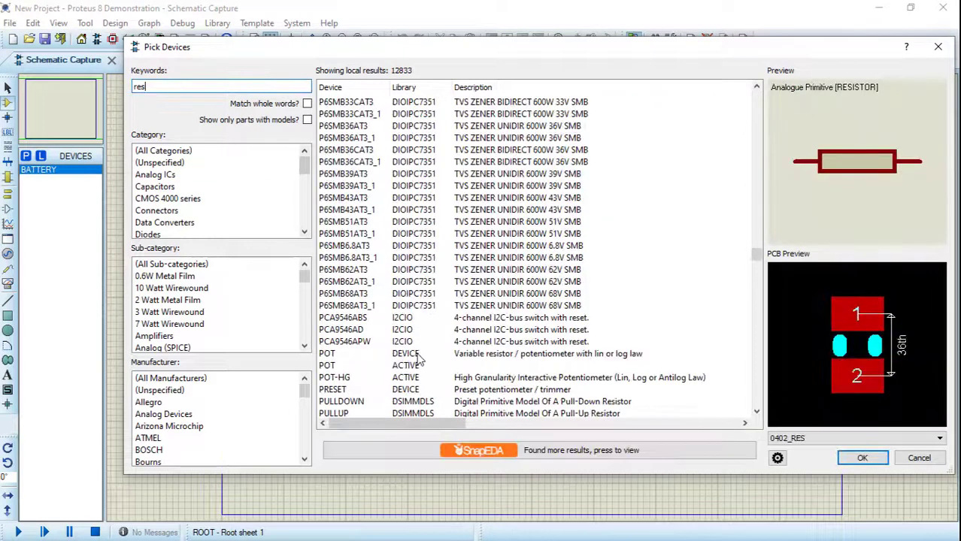
left_click(758, 412)
left_click(757, 413)
left_click(758, 412)
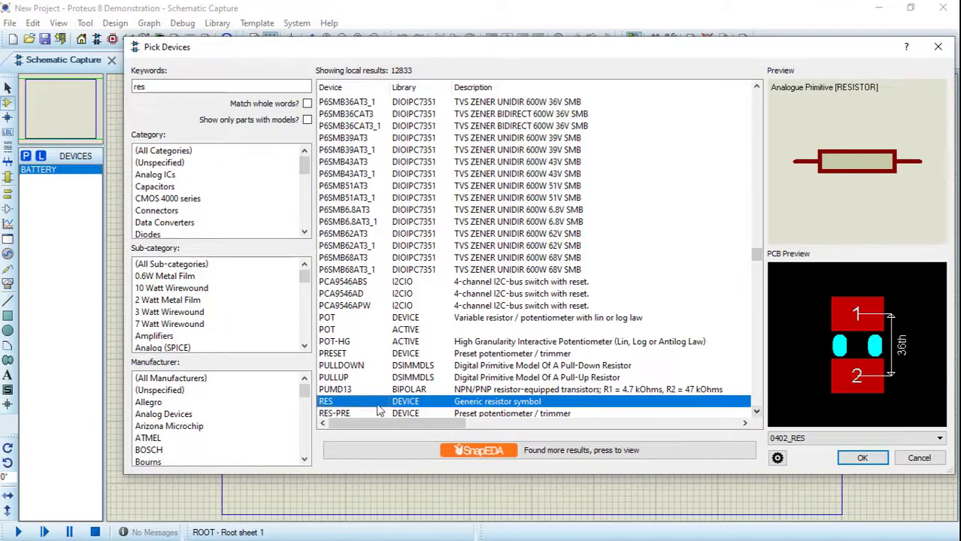
double_click(338, 406)
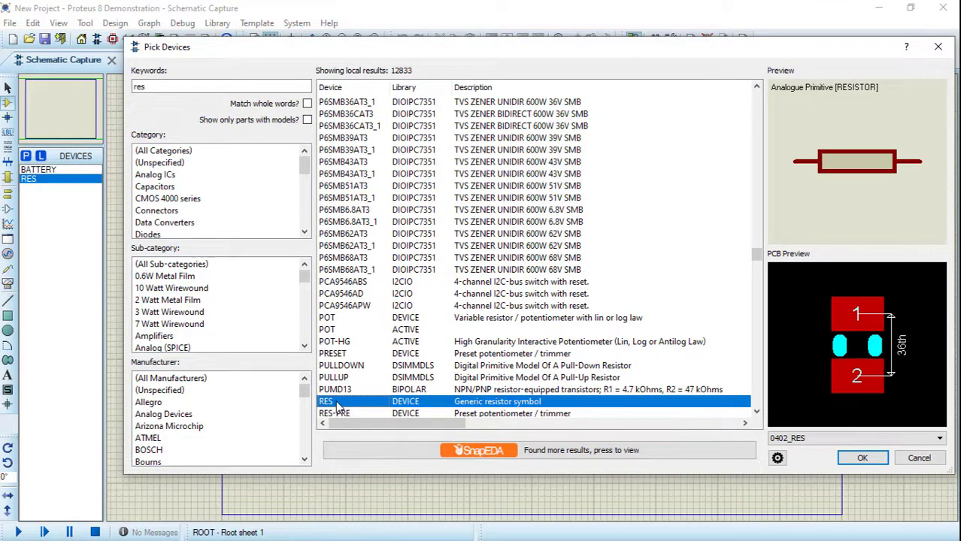
double_click(334, 342)
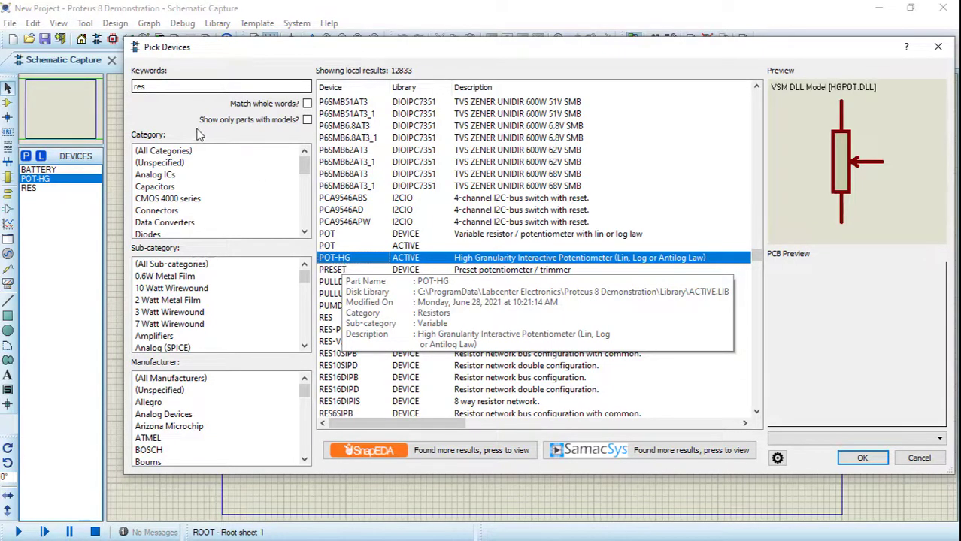
Search the library for "led", add LED-GREEN, LED-RED and LED-YELLOW to the device list, and finish picking parts.
left_click_drag(189, 88, 117, 88)
type("led")
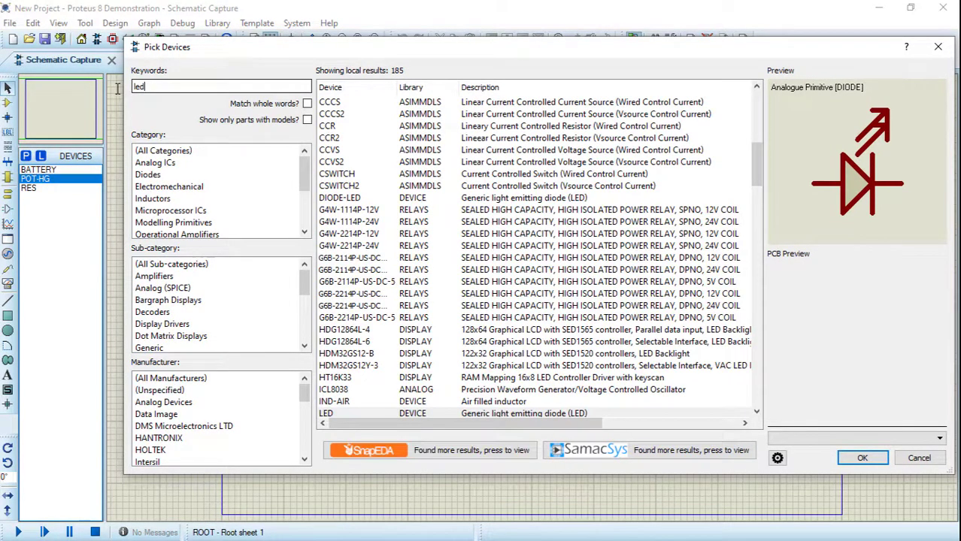
left_click_drag(756, 177, 754, 210)
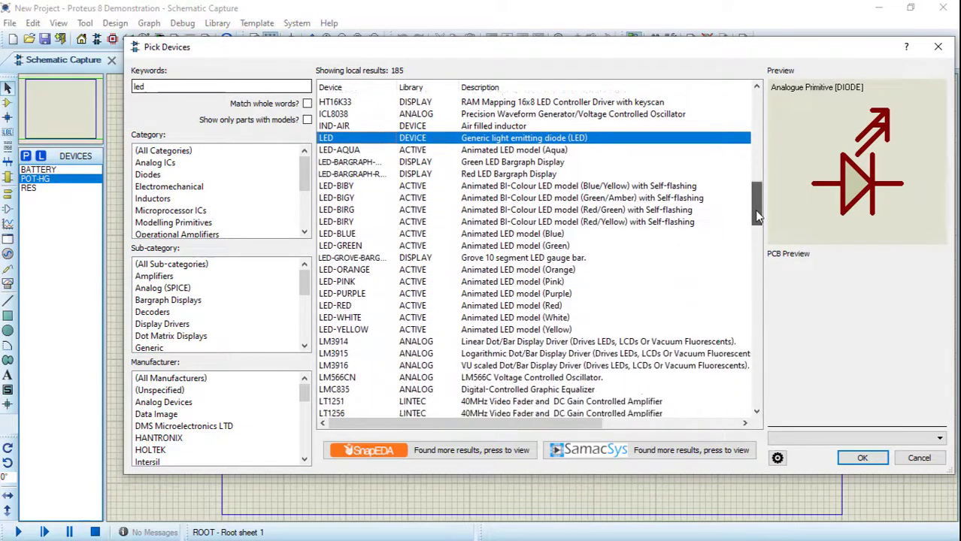
left_click(352, 248)
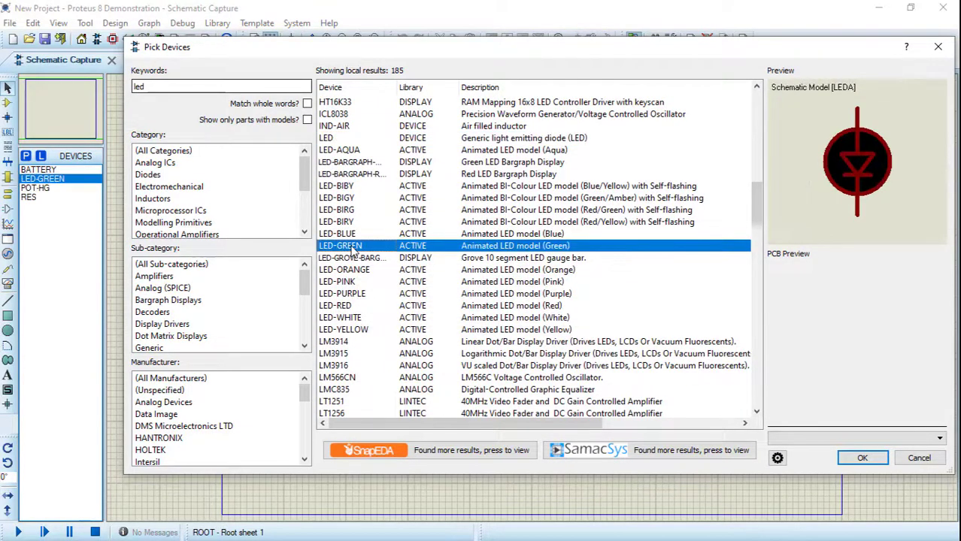
double_click(350, 307)
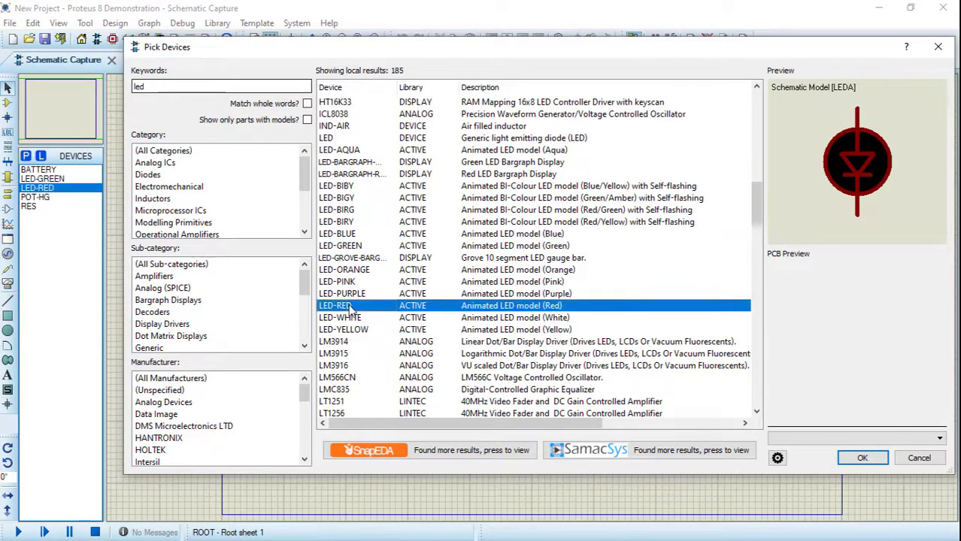
double_click(350, 331)
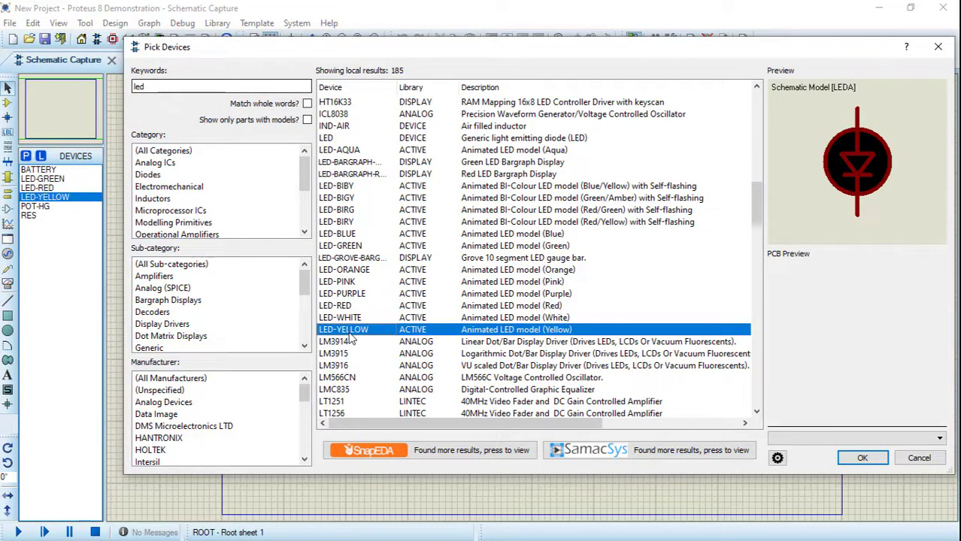
left_click(863, 458)
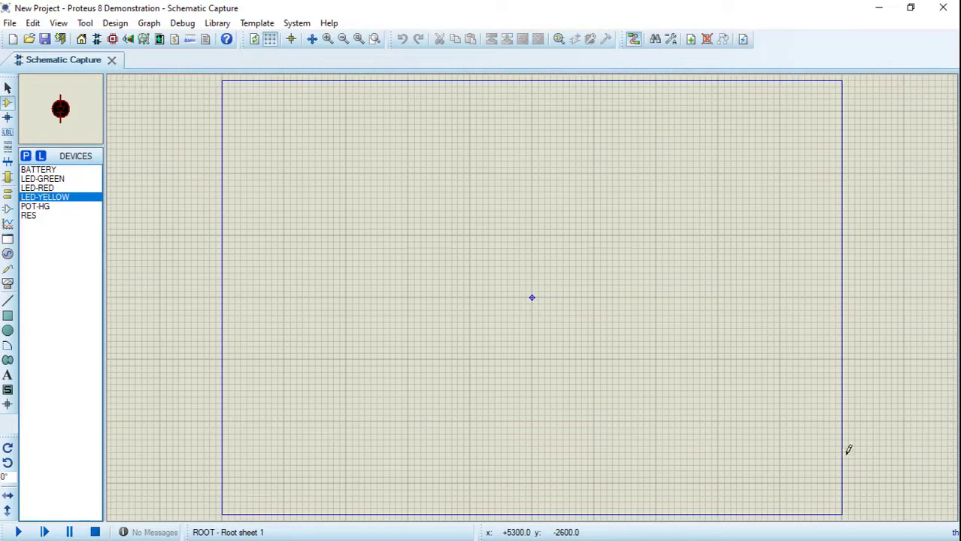
Place a BATTERY, a RES resistor above and beside it, and a LED-GREEN beyond the resistor on the schematic sheet.
left_click(41, 170)
left_click(265, 161)
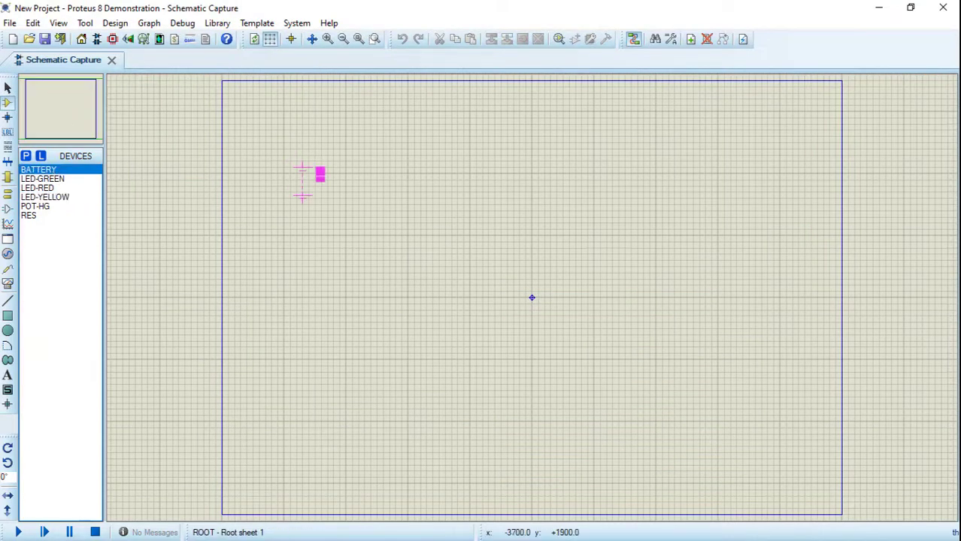
left_click(302, 186)
left_click(31, 216)
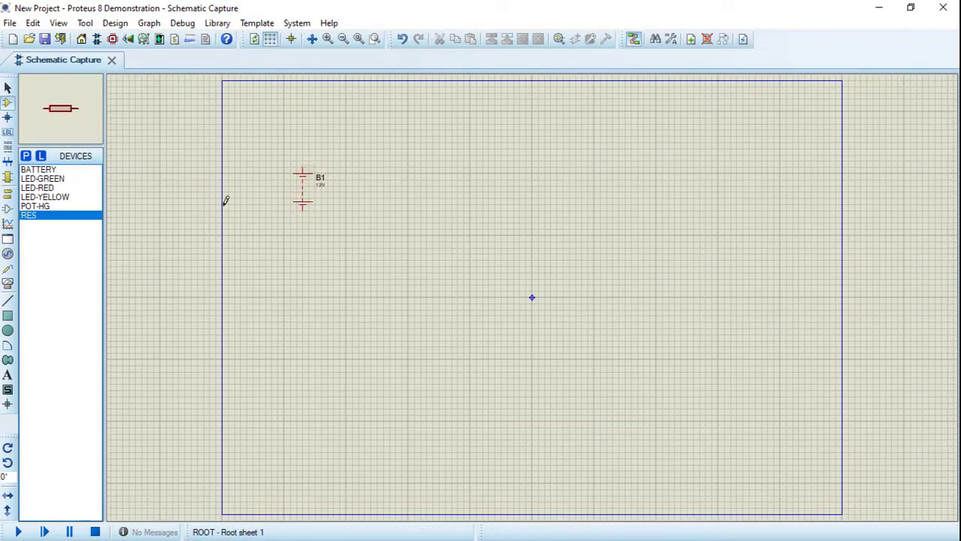
left_click(367, 155)
left_click(43, 179)
left_click(439, 179)
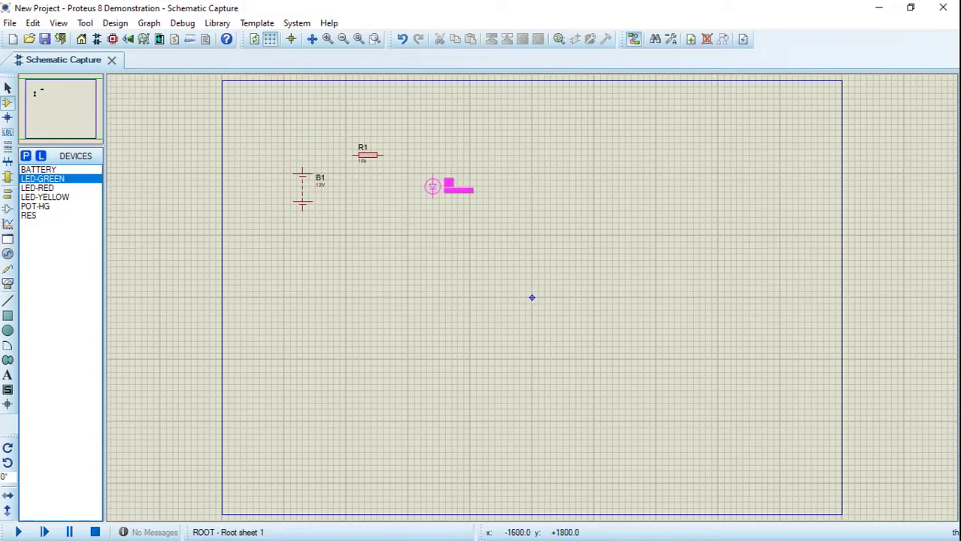
left_click(426, 187)
Wire a series loop from the battery's positive terminal through the resistor and the LED's anode and cathode to the battery's negative terminal.
left_click(311, 39)
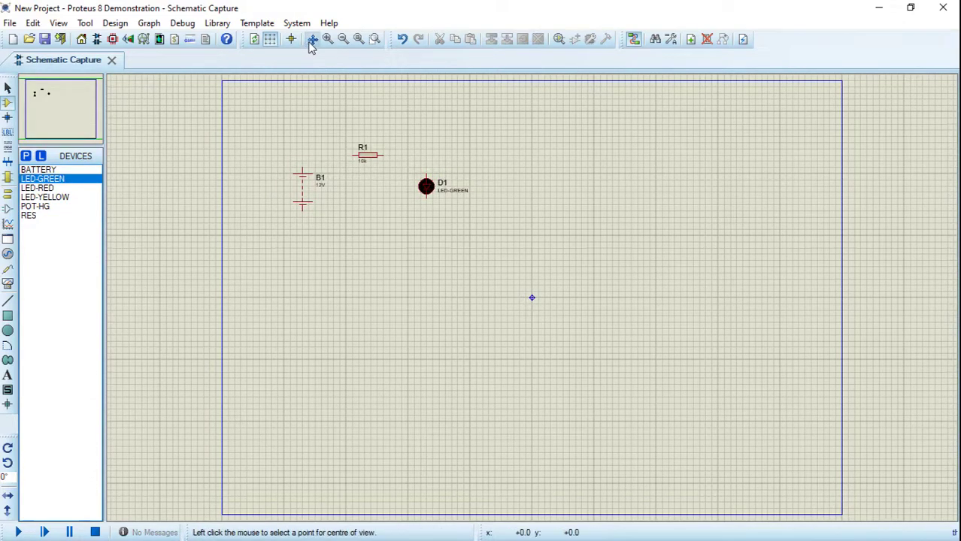
left_click(358, 185)
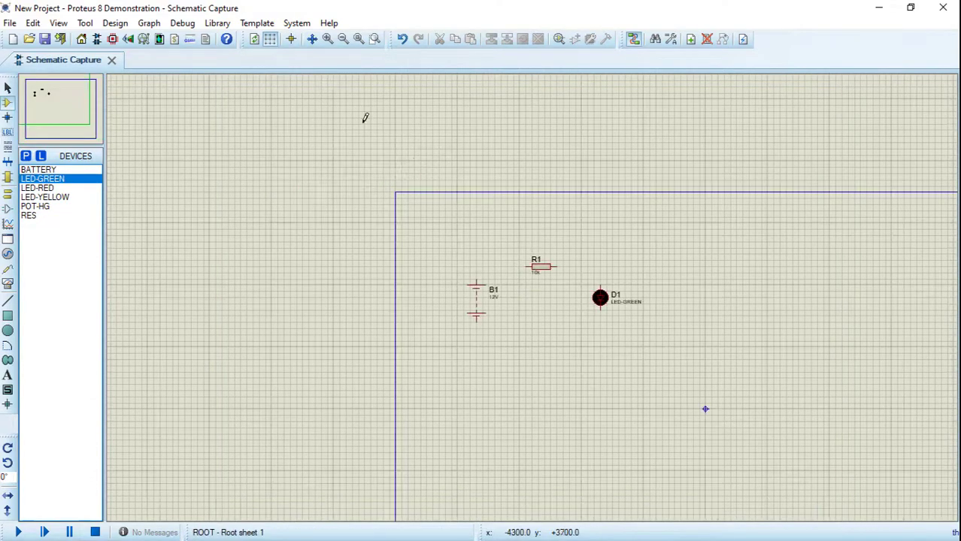
left_click(327, 39)
left_click(327, 39)
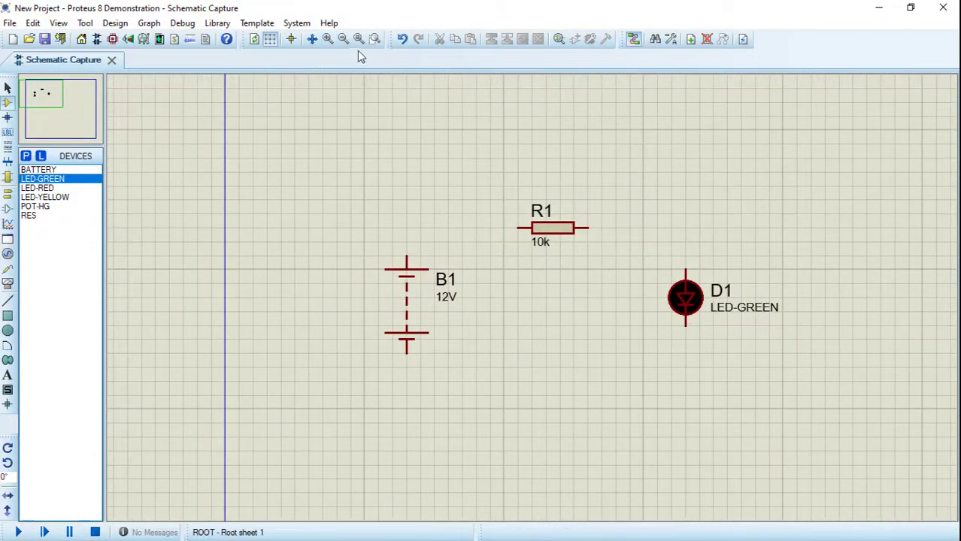
left_click(311, 39)
left_click(682, 296)
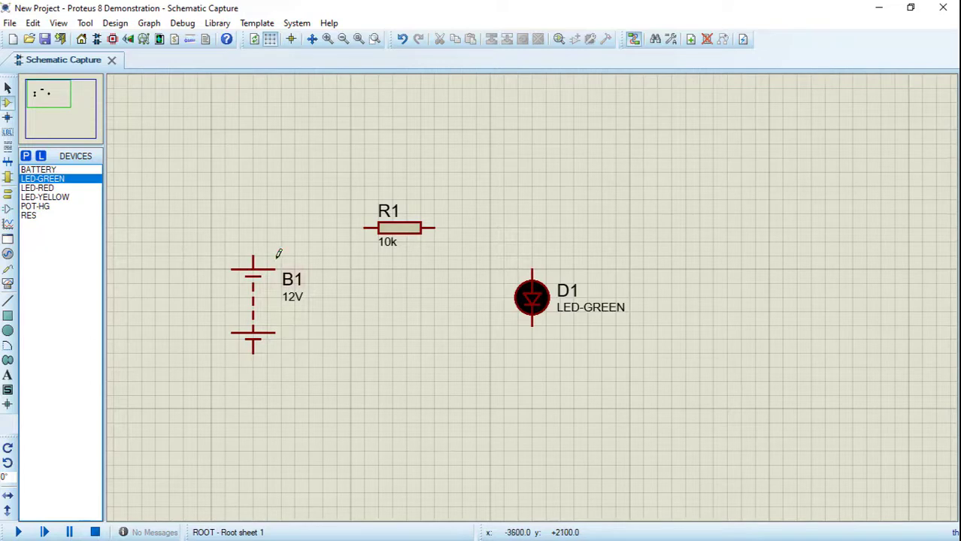
left_click(253, 257)
left_click(364, 227)
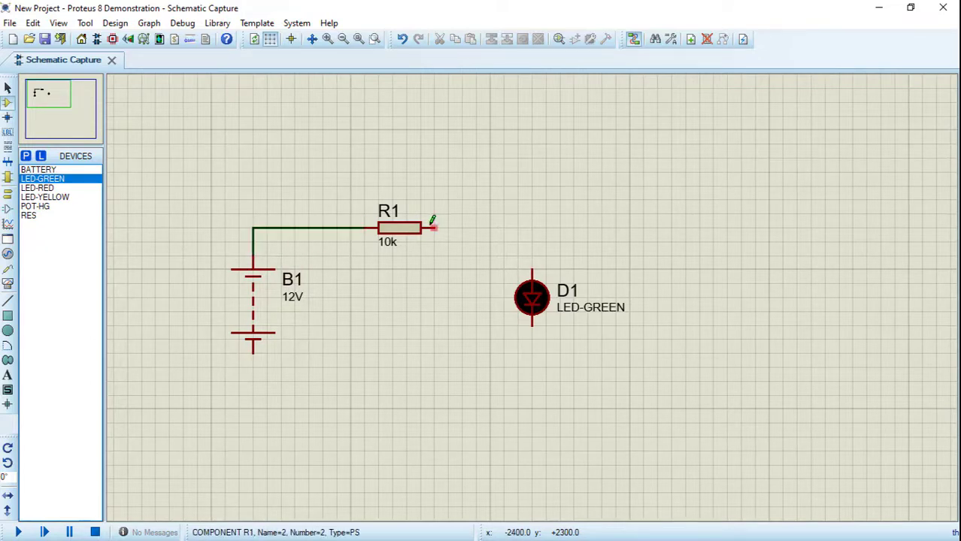
left_click(434, 227)
left_click(532, 271)
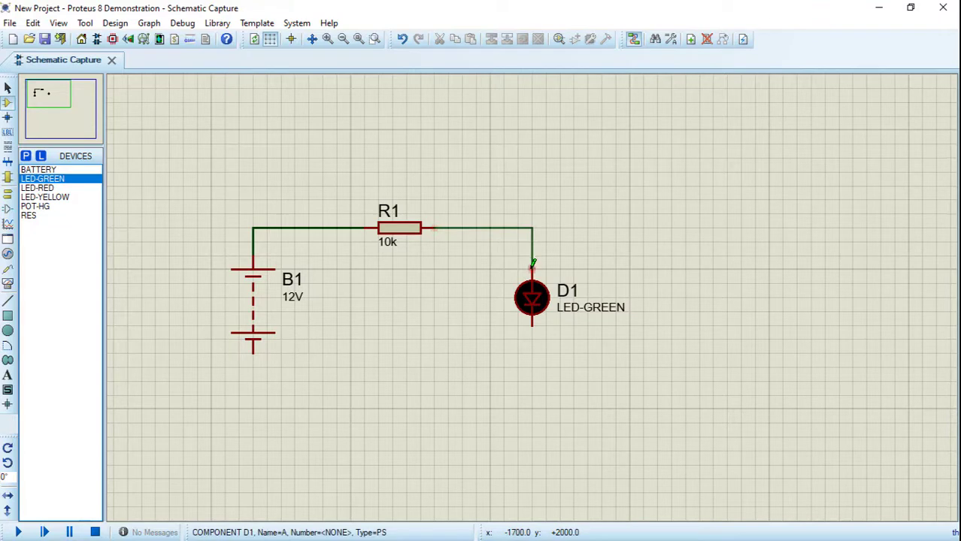
left_click(533, 319)
left_click(252, 351)
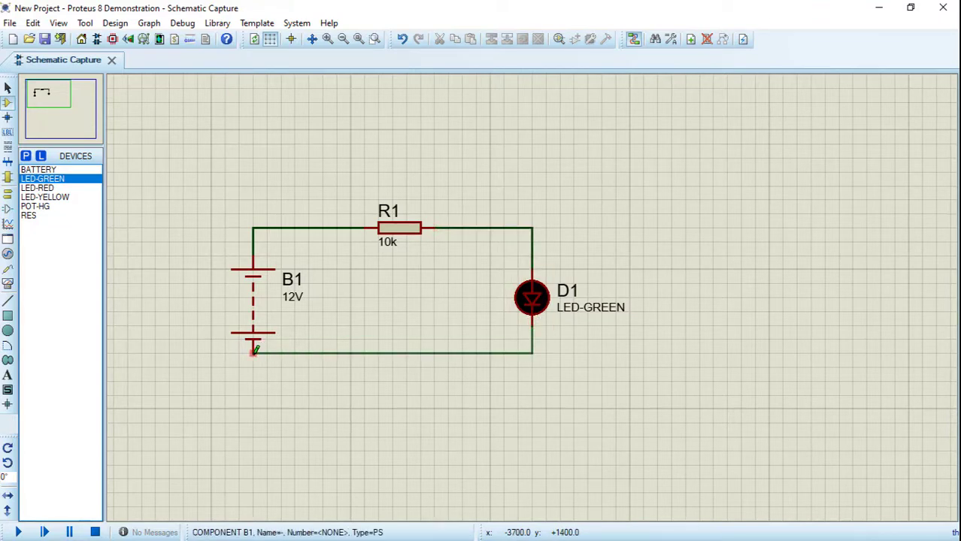
Set battery B1's voltage to 5V and its internal resistance to 0.
double_click(251, 294)
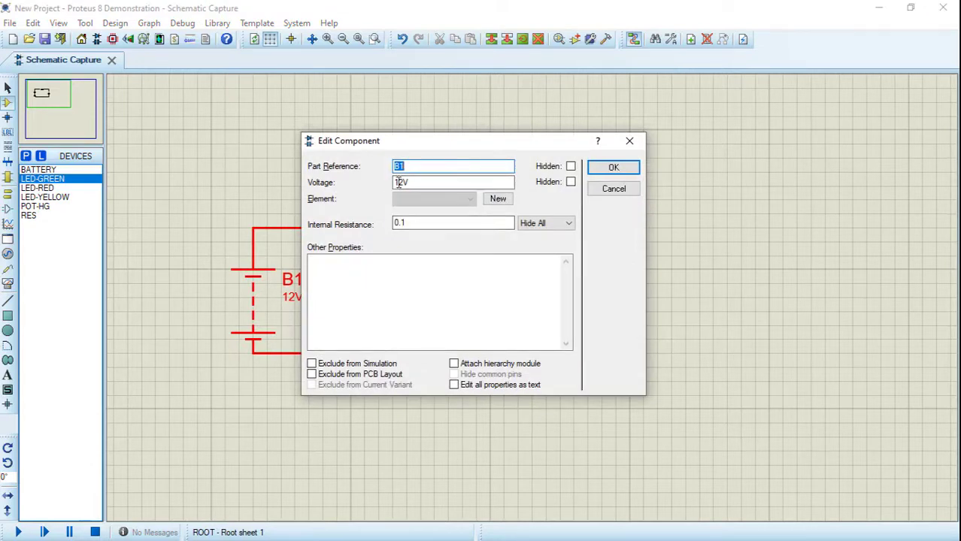
left_click_drag(403, 183, 392, 183)
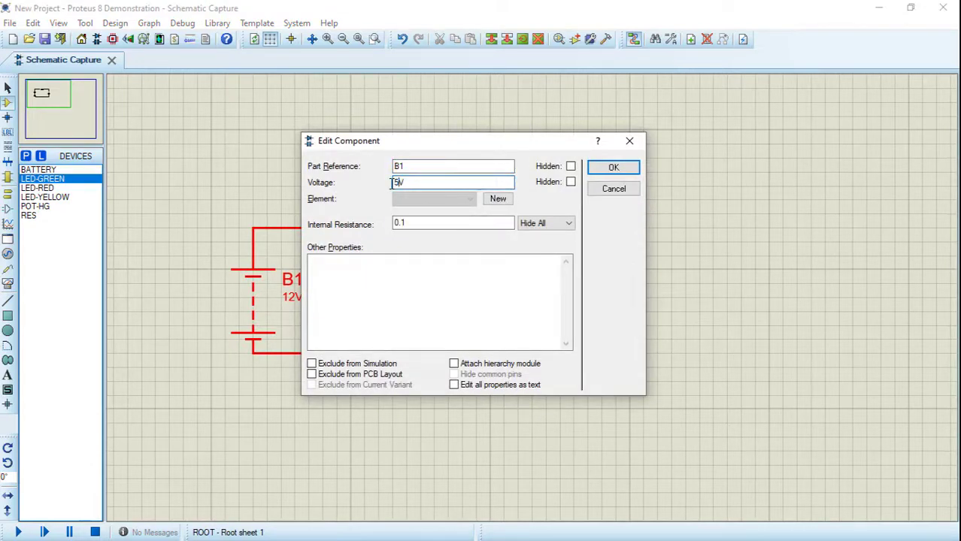
left_click_drag(421, 222, 311, 224)
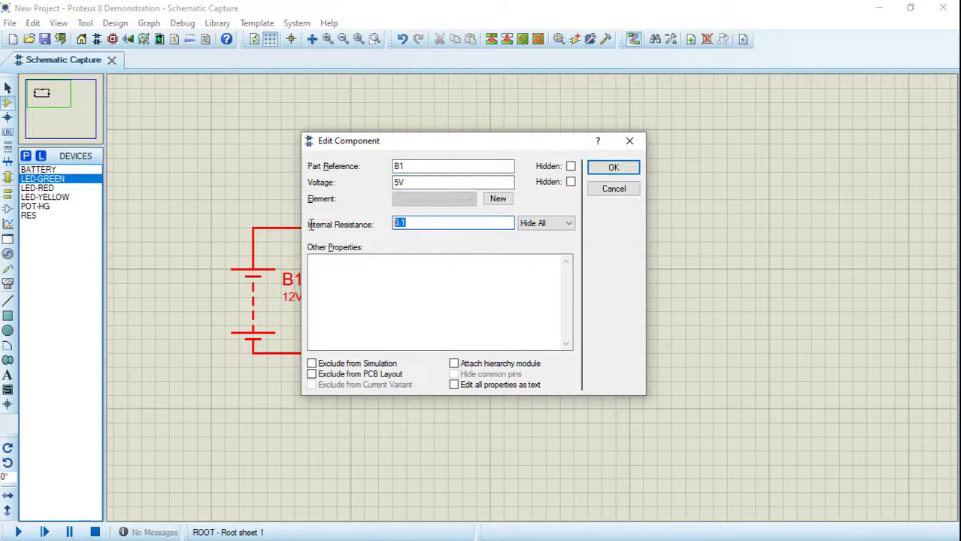
type("0")
left_click(620, 168)
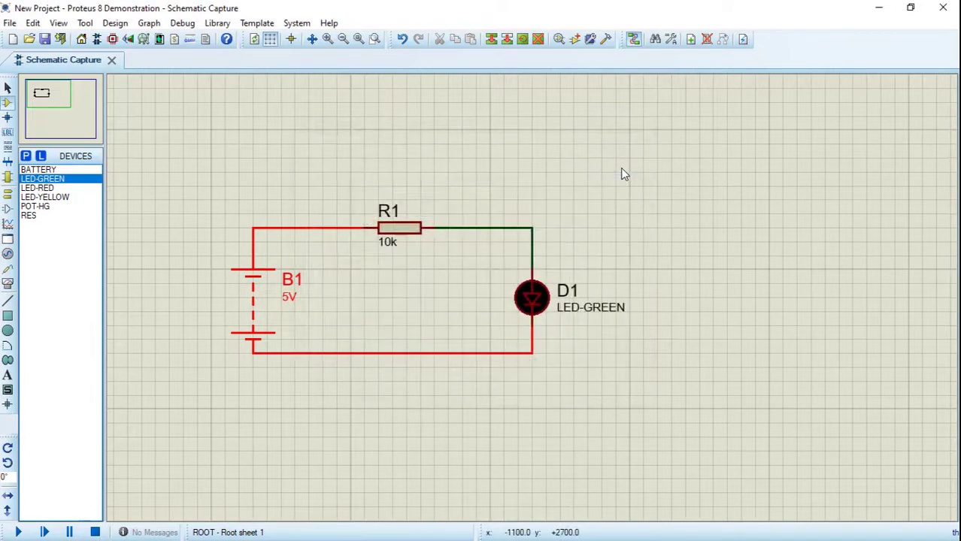
Set resistor R1's resistance to 100 and test the circuit with a short simulation run.
double_click(397, 234)
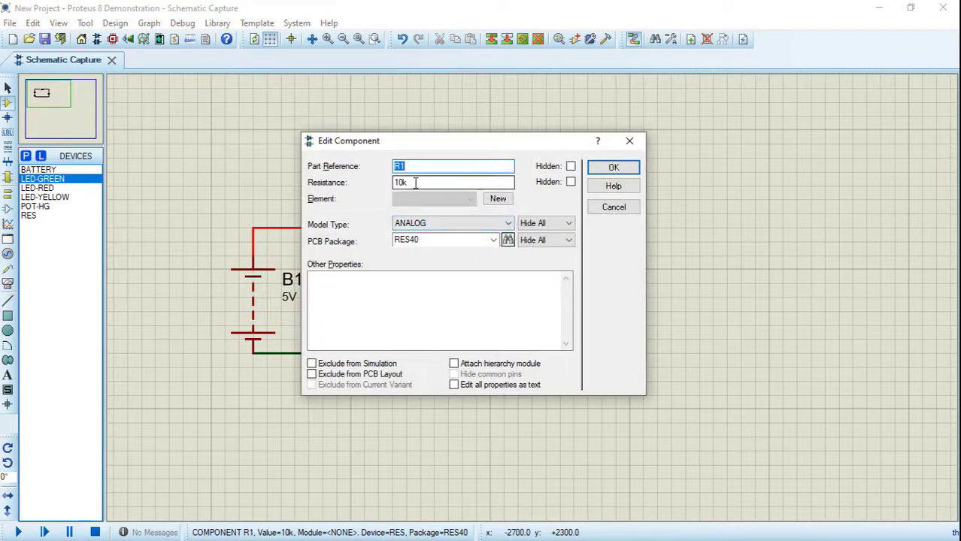
left_click_drag(415, 183, 370, 184)
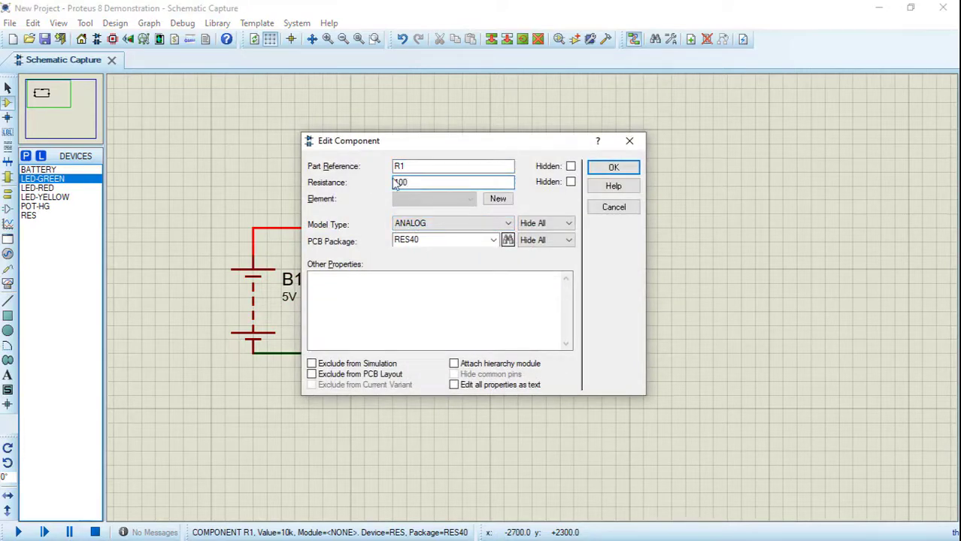
left_click(614, 167)
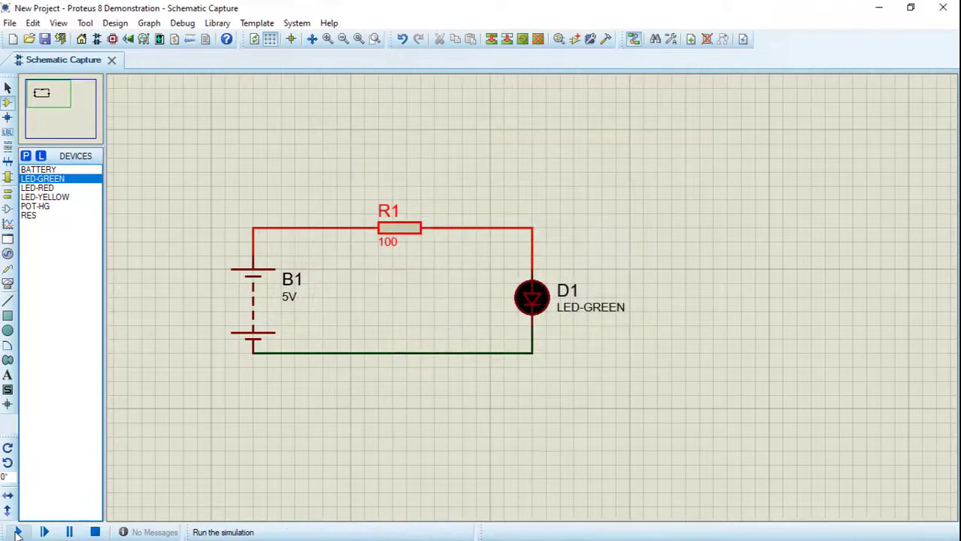
left_click(18, 532)
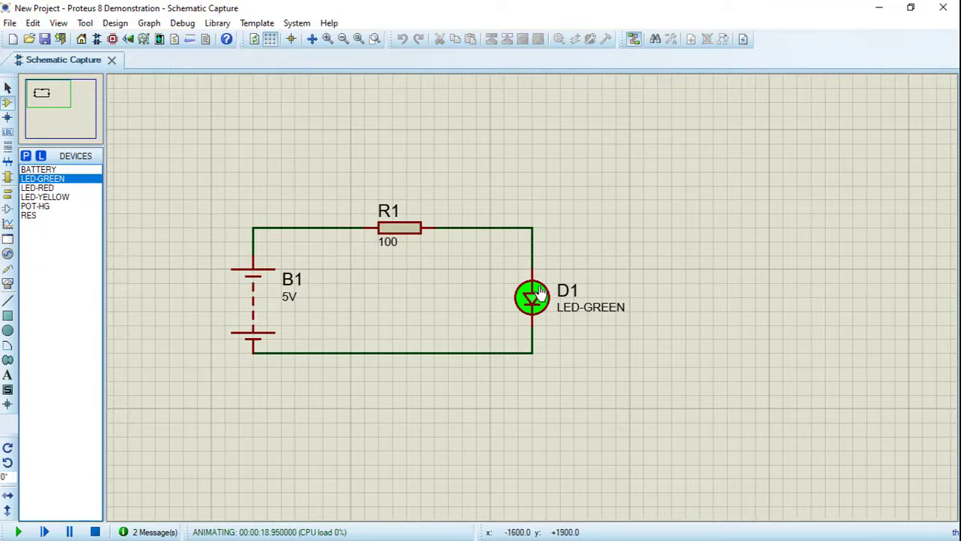
left_click(94, 532)
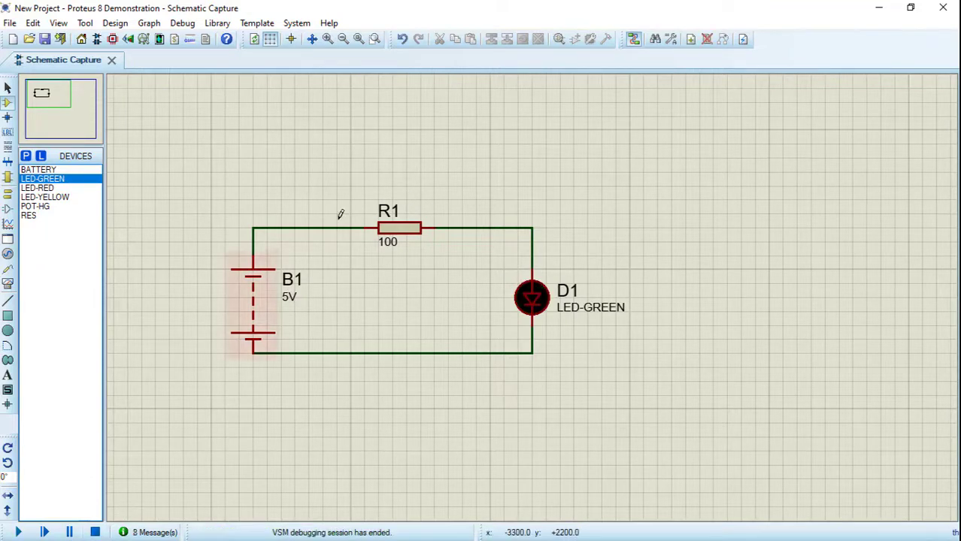
Delete resistor R1 from the circuit and place a POT-HG potentiometer between the battery and the LED.
right_click(392, 232)
left_click(440, 152)
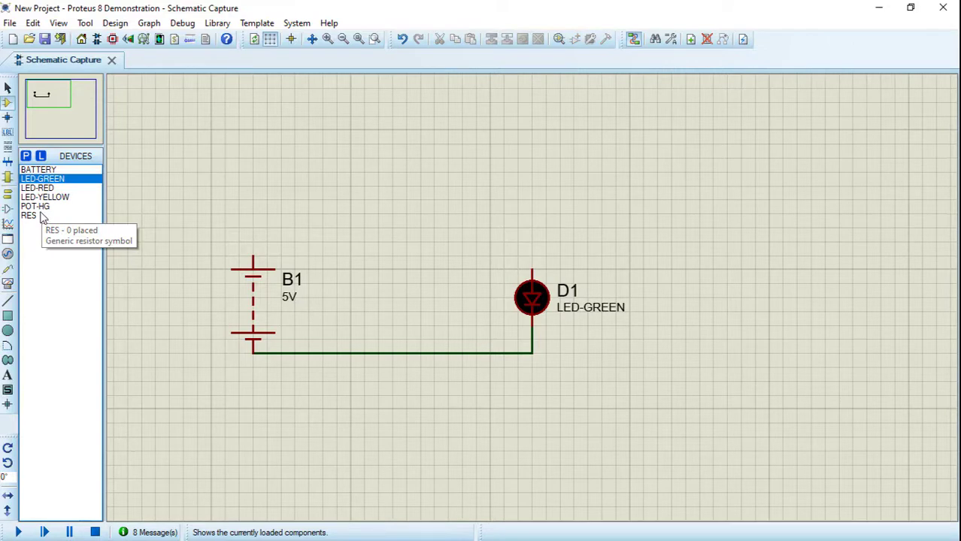
left_click(36, 206)
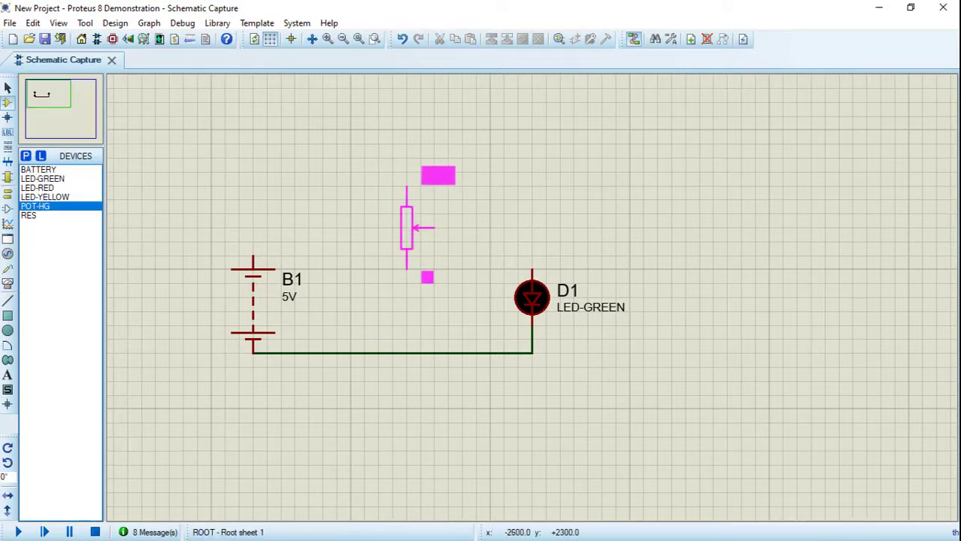
left_click(406, 227)
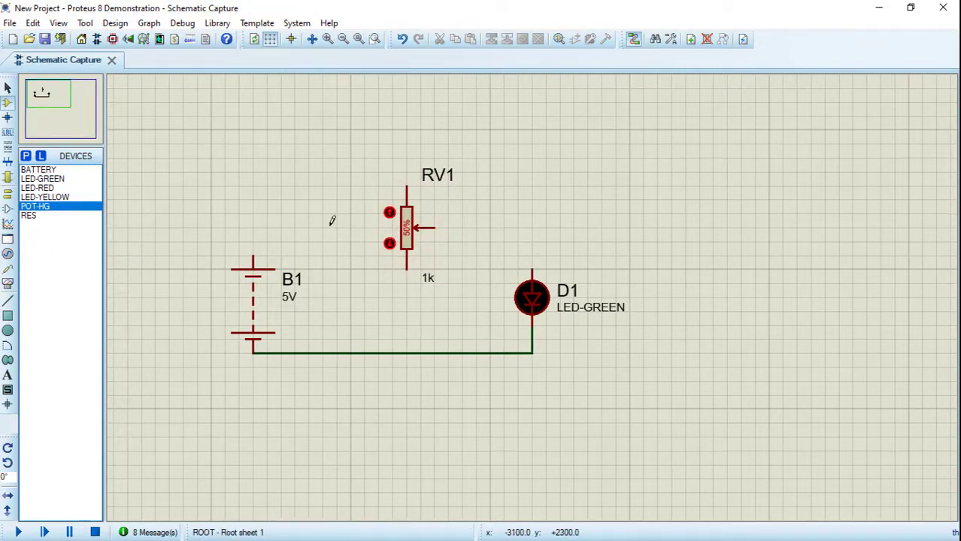
Wire the potentiometer's upper end to the battery's positive terminal, its lower end to the negative line, and its wiper to the LED's anode.
left_click(252, 257)
left_click(409, 185)
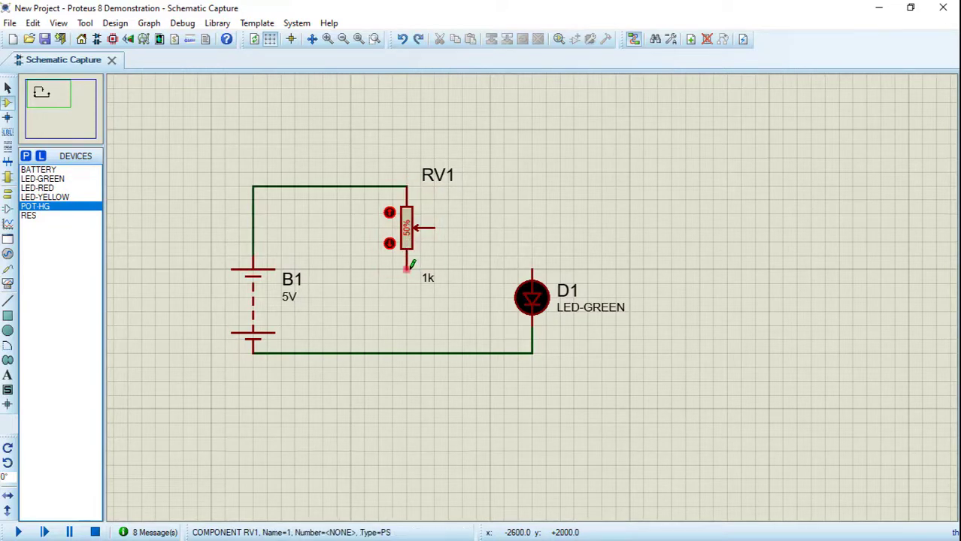
left_click(407, 268)
left_click(407, 353)
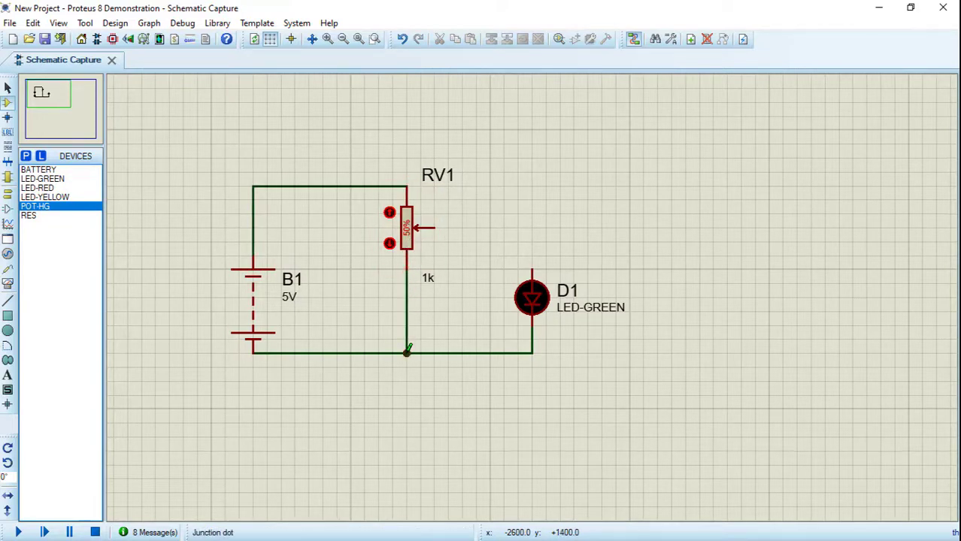
left_click(440, 226)
left_click(534, 262)
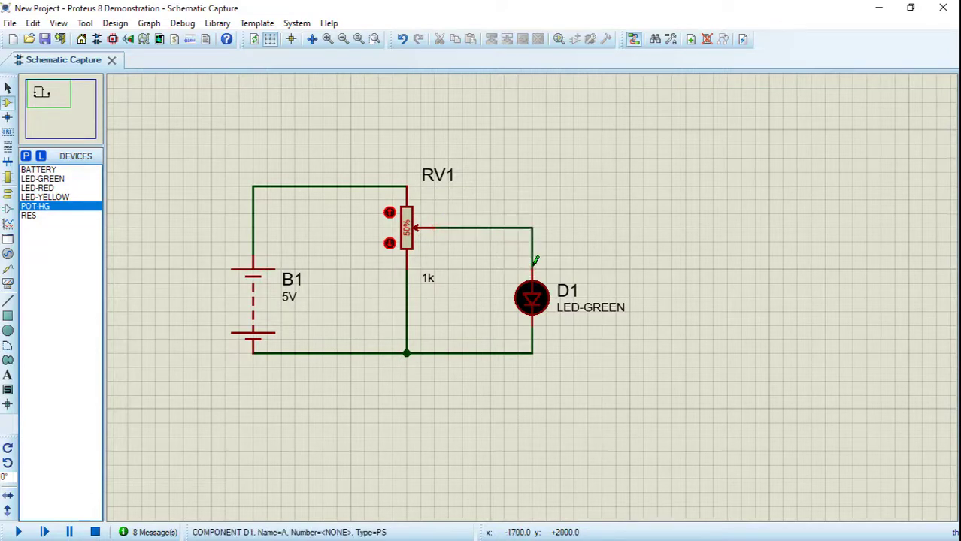
Review the resistance and law type in potentiometer RV1's component properties.
double_click(403, 244)
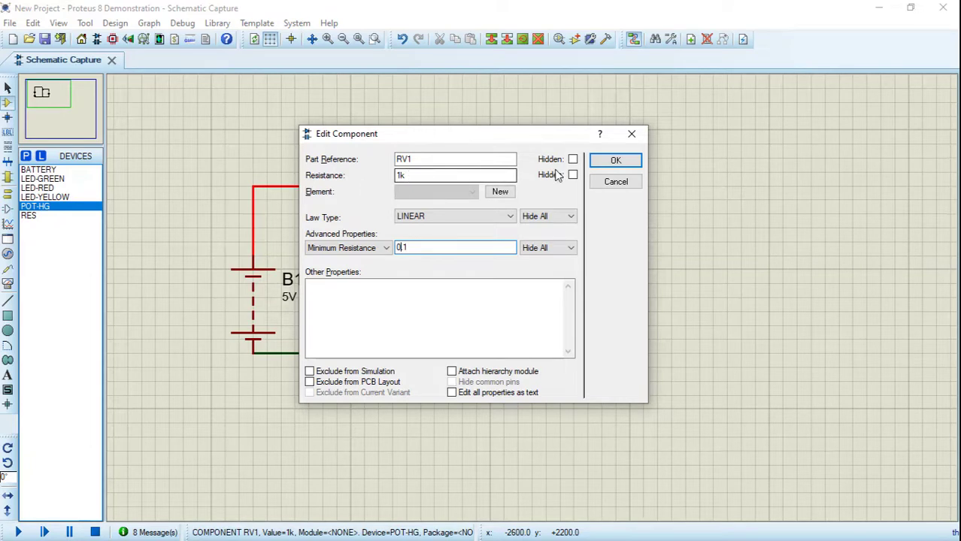
left_click(607, 162)
left_click(602, 250)
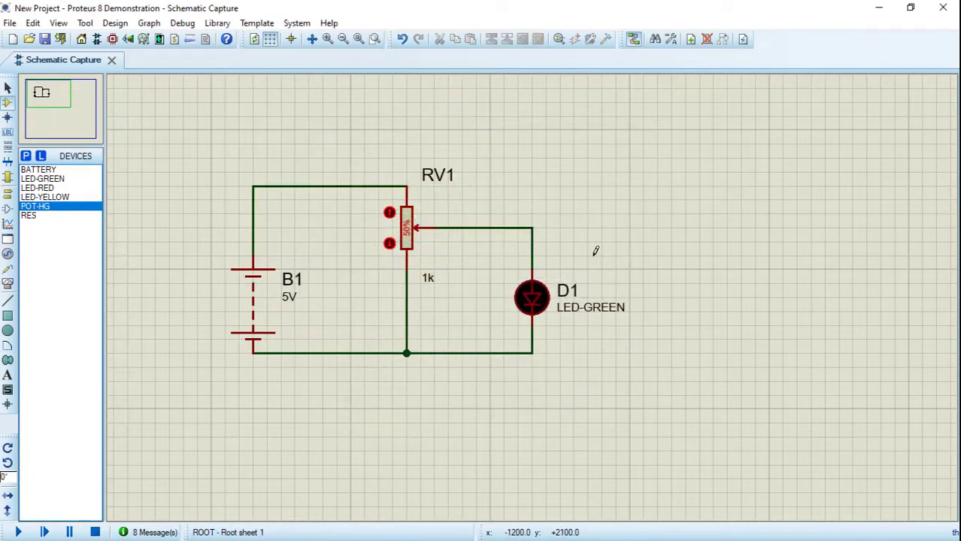
Place a DC ammeter above the wire between battery and potentiometer, and a DC voltmeter beside LED D1.
left_click(6, 285)
left_click(57, 252)
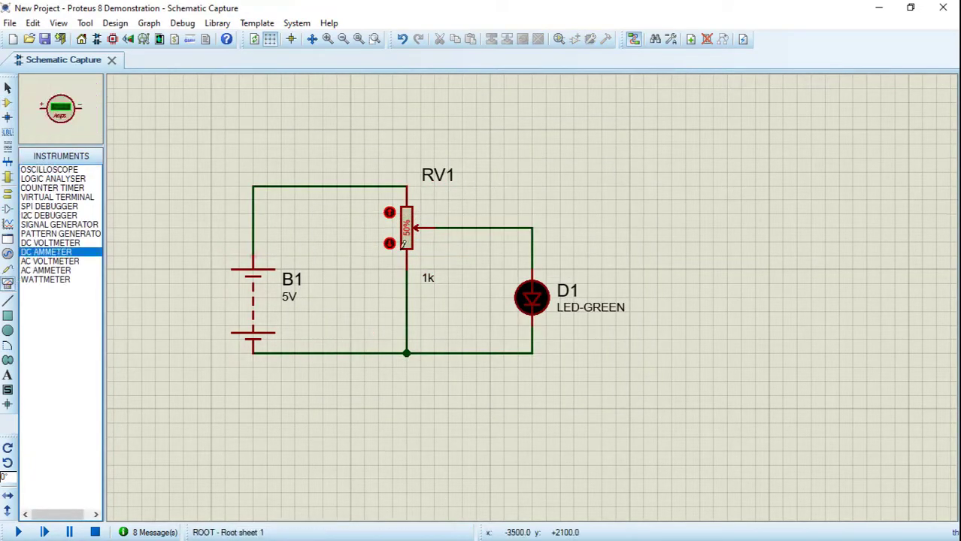
left_click(316, 144)
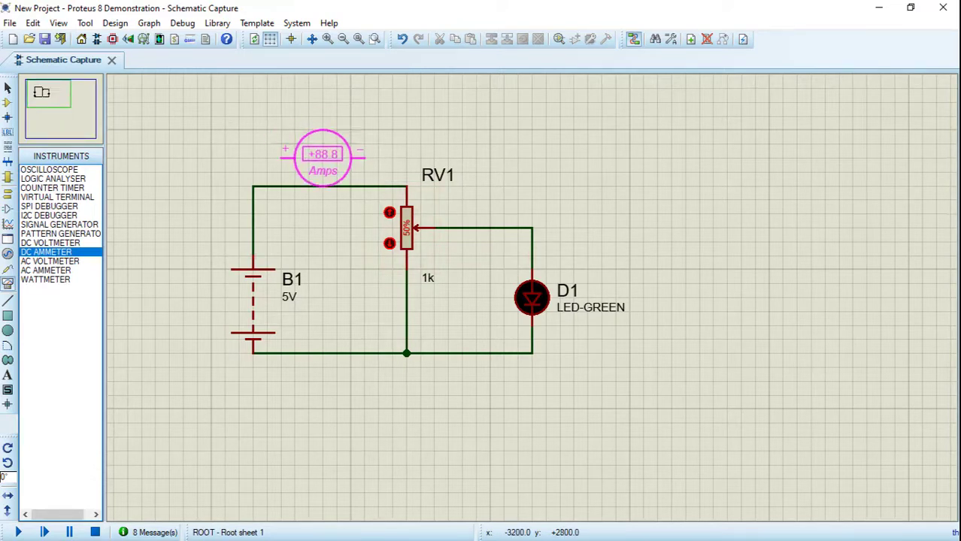
left_click(335, 146)
left_click(51, 243)
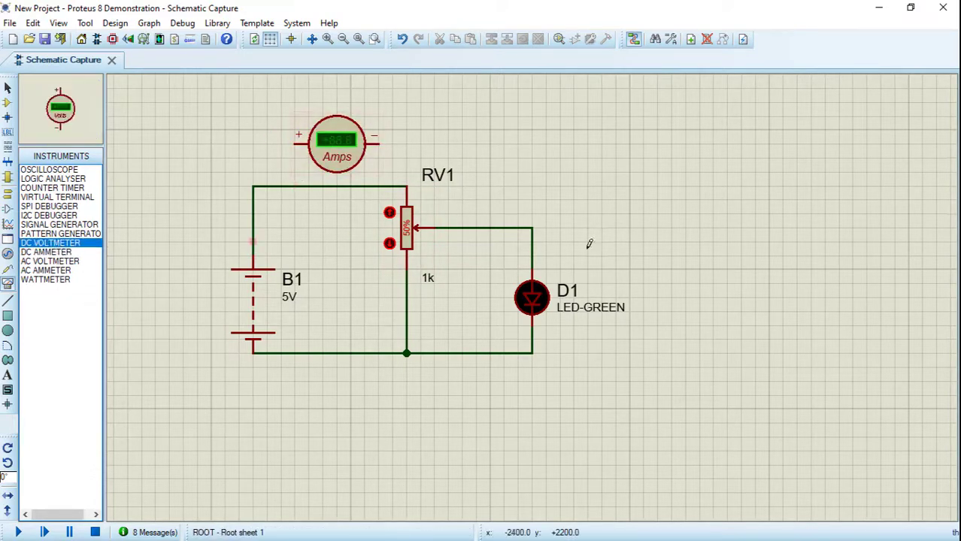
left_click(700, 296)
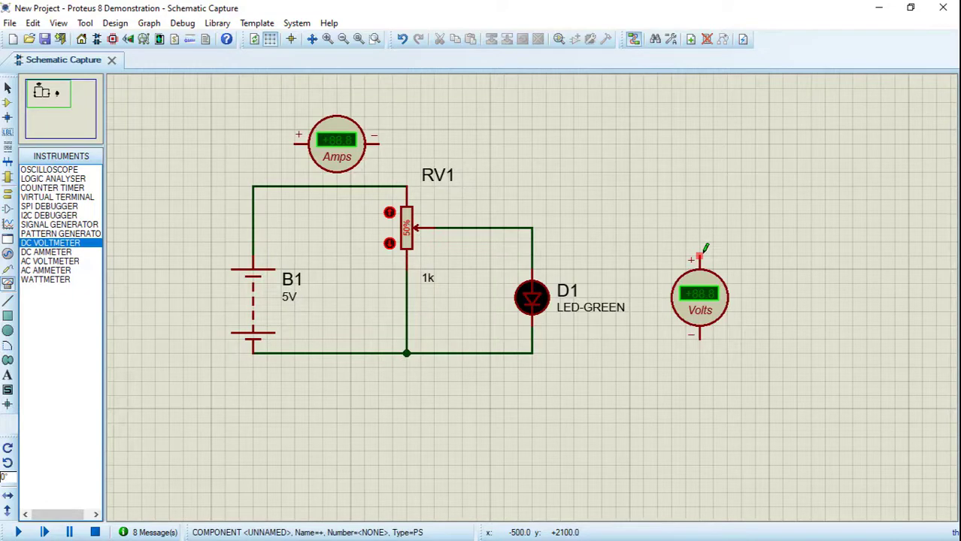
Wire the DC voltmeter in parallel with LED D1, positive terminal to the anode line and negative terminal to the cathode line.
left_click(701, 253)
left_click(532, 227)
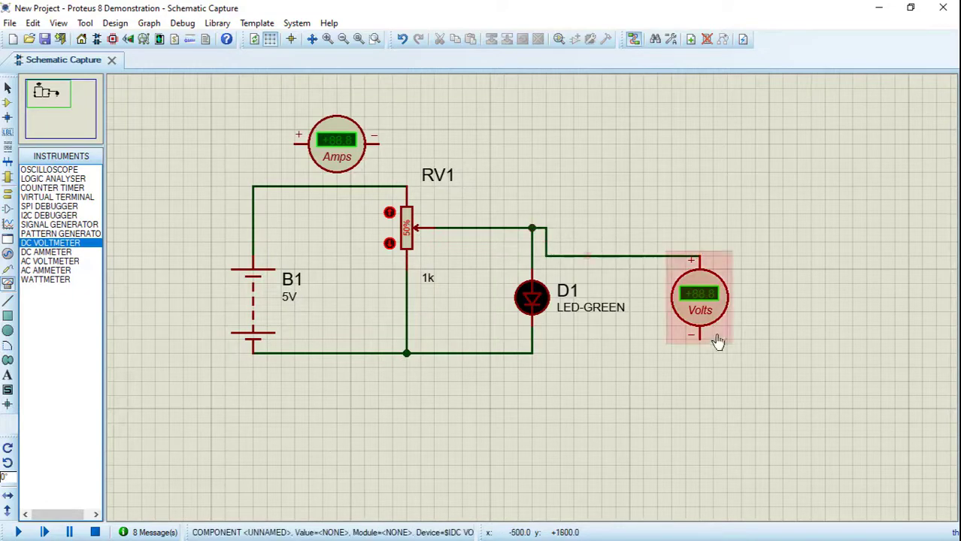
left_click(700, 338)
left_click(533, 355)
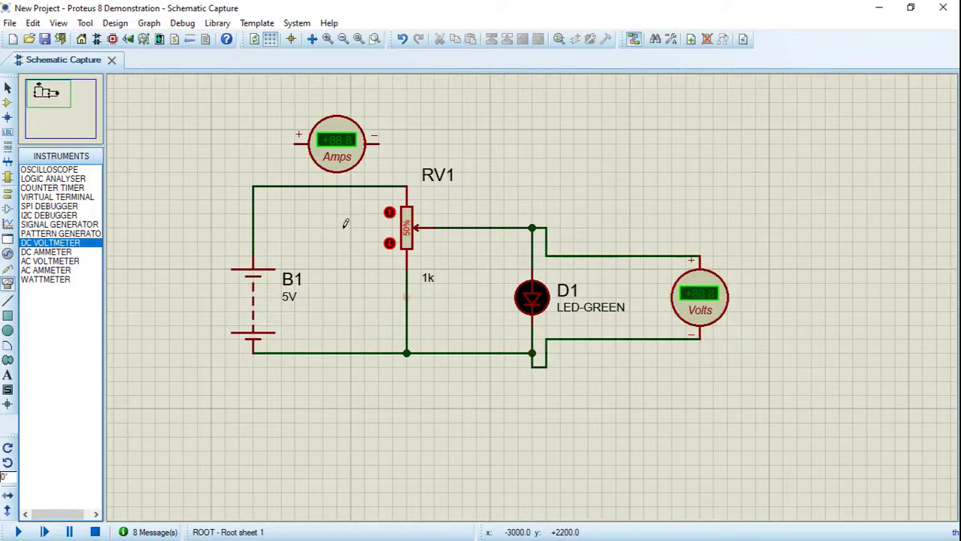
Replace the wire between the battery's positive terminal and the potentiometer with the DC ammeter connected in series.
right_click(350, 183)
left_click(391, 221)
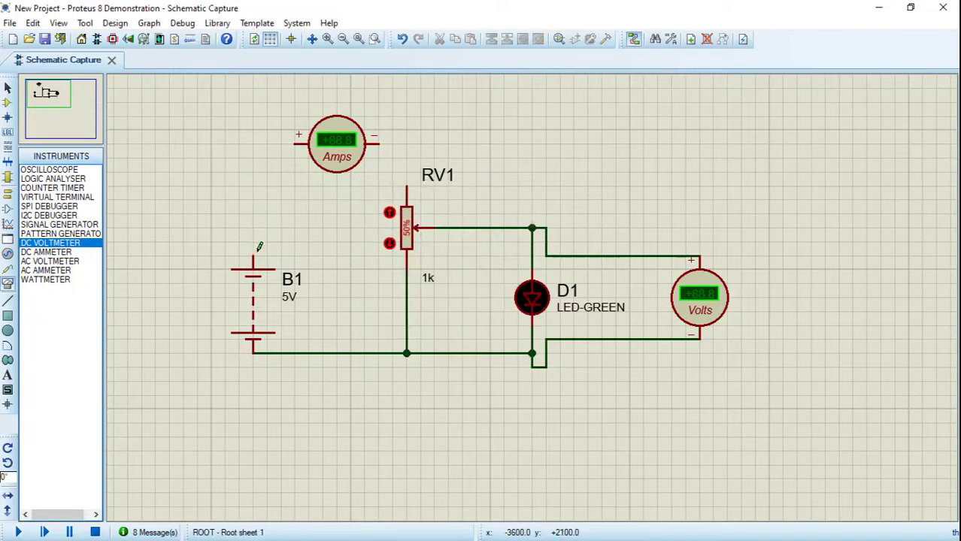
left_click(290, 143)
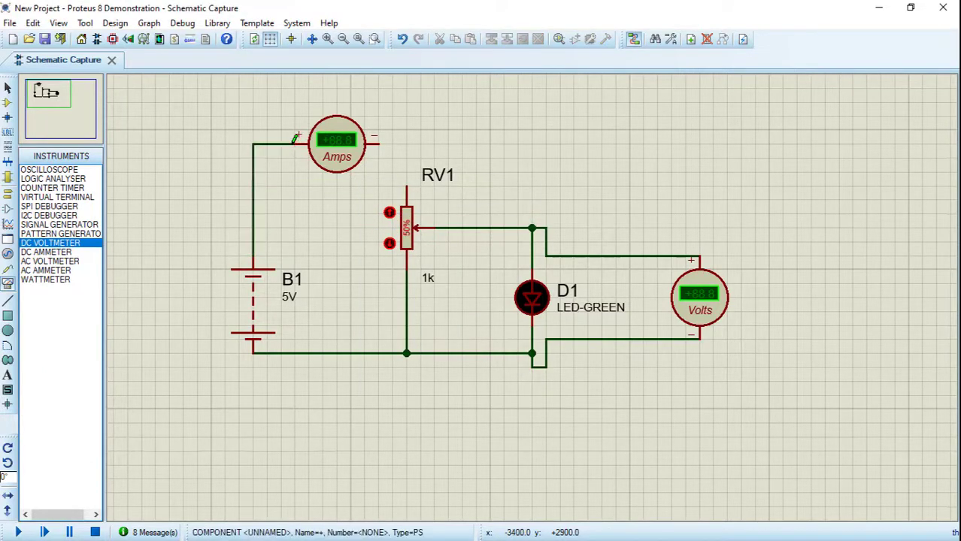
left_click(379, 142)
left_click(406, 183)
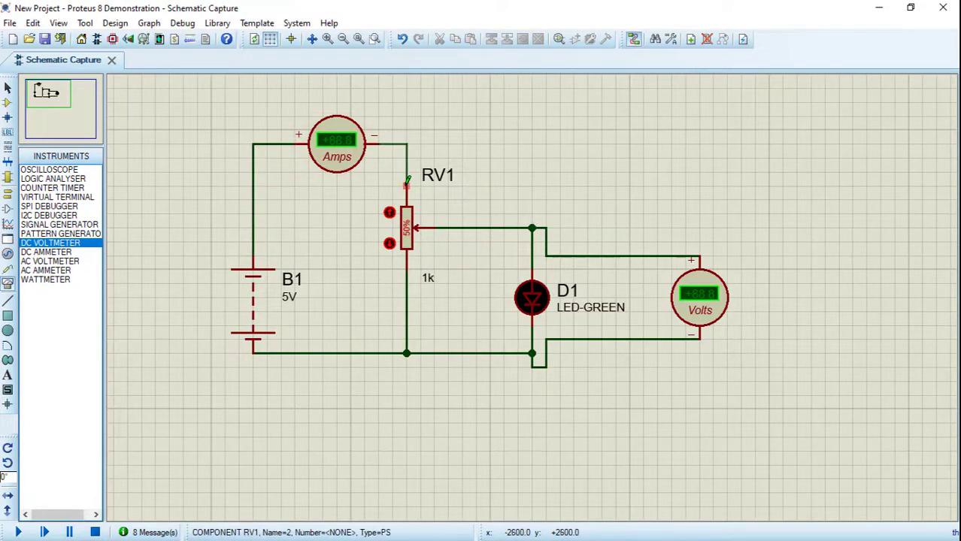
Set the DC ammeter's display range to Milliamps.
double_click(342, 151)
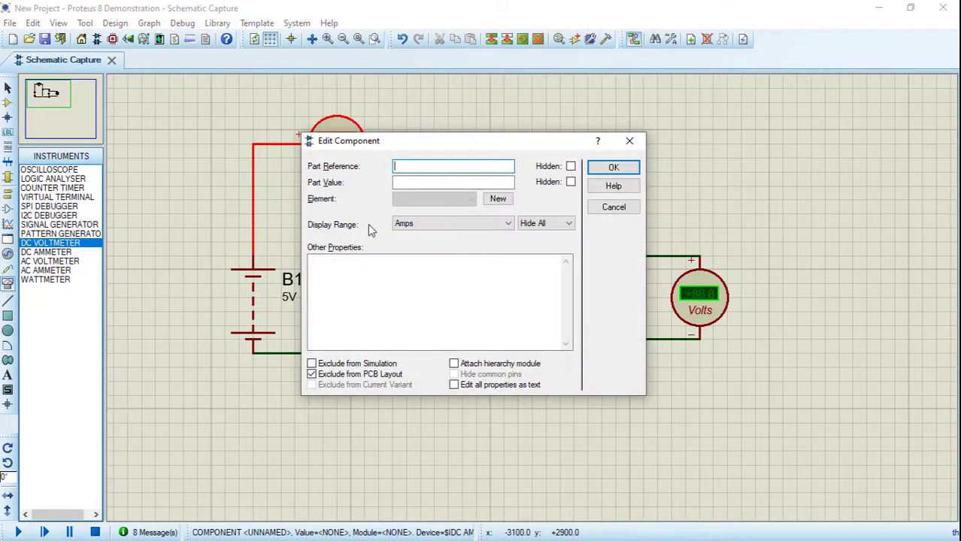
left_click(442, 228)
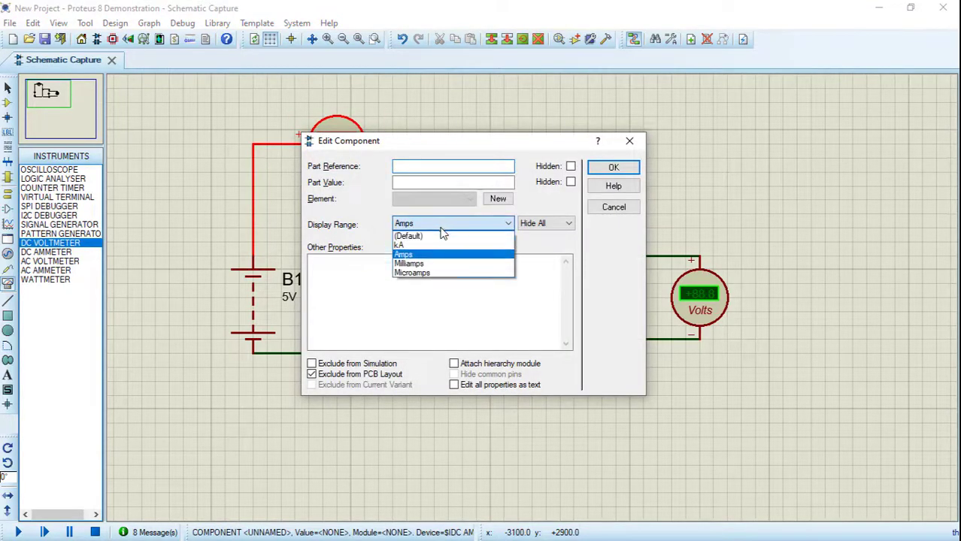
left_click(433, 269)
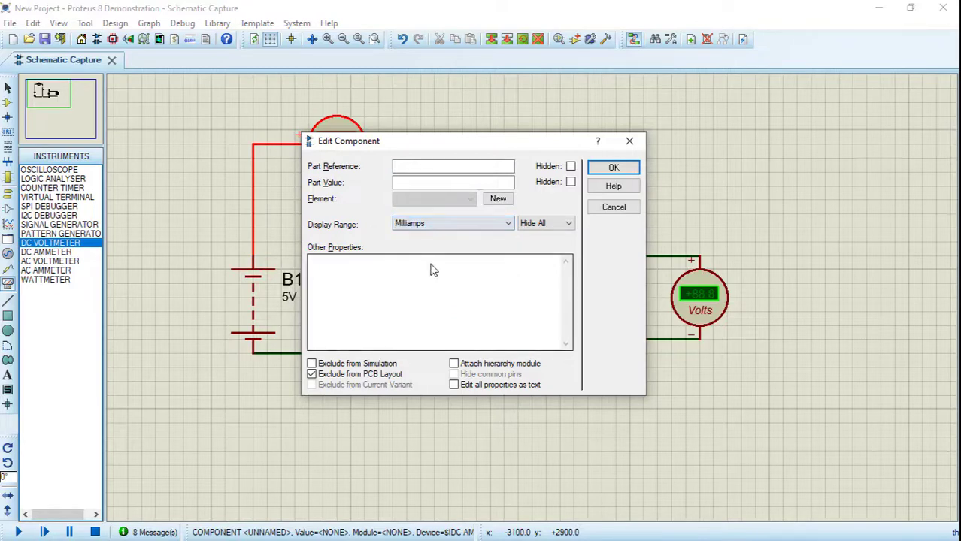
left_click(610, 168)
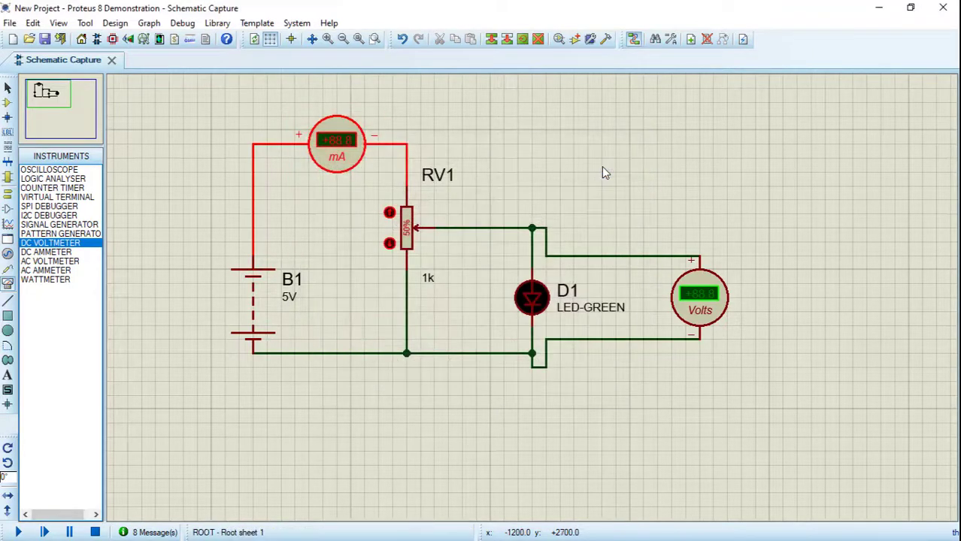
Run the simulation, raise potentiometer RV1 stepwise to 100% while observing the LED and both meters, and stop the simulation.
left_click(20, 532)
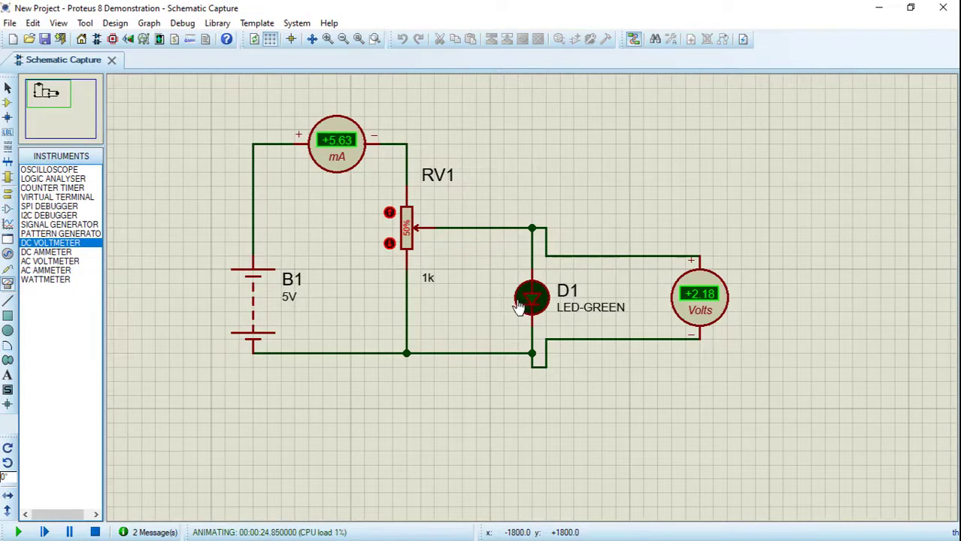
left_click(389, 213)
left_click(388, 214)
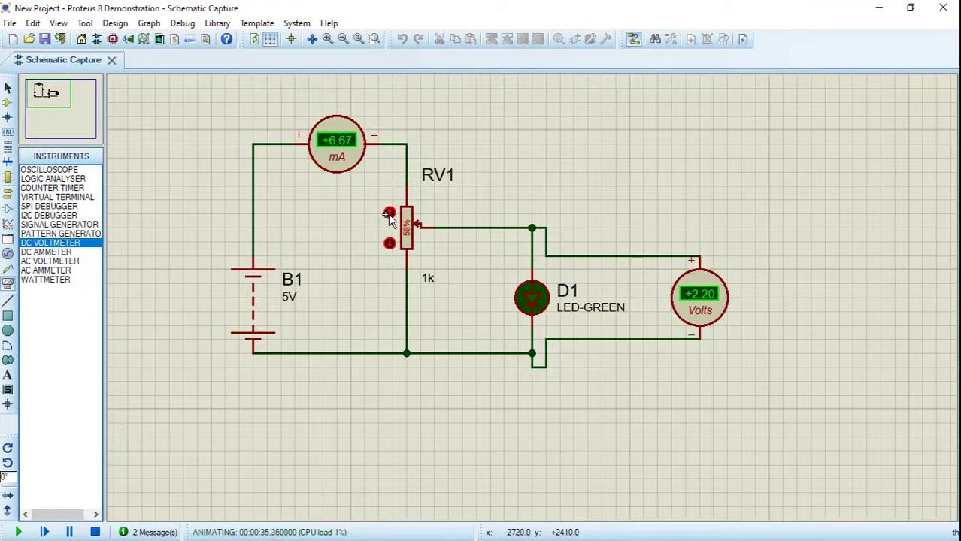
left_click(388, 214)
left_click(388, 214)
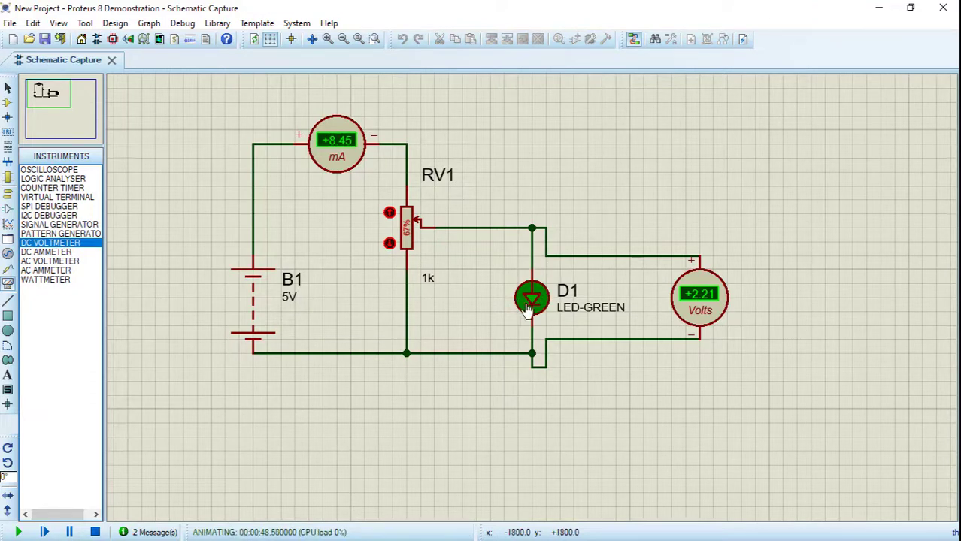
left_click(389, 213)
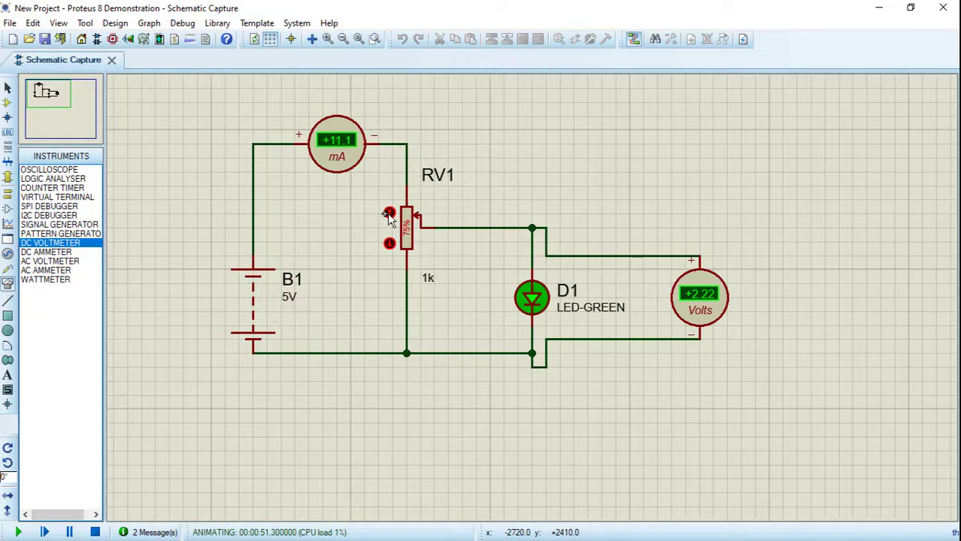
left_click(389, 213)
left_click(389, 213)
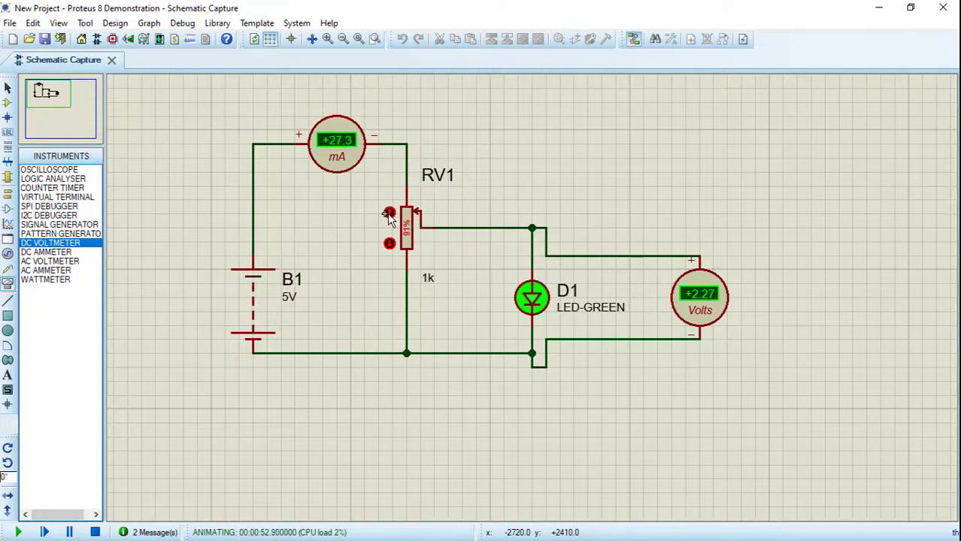
left_click(389, 214)
left_click(389, 213)
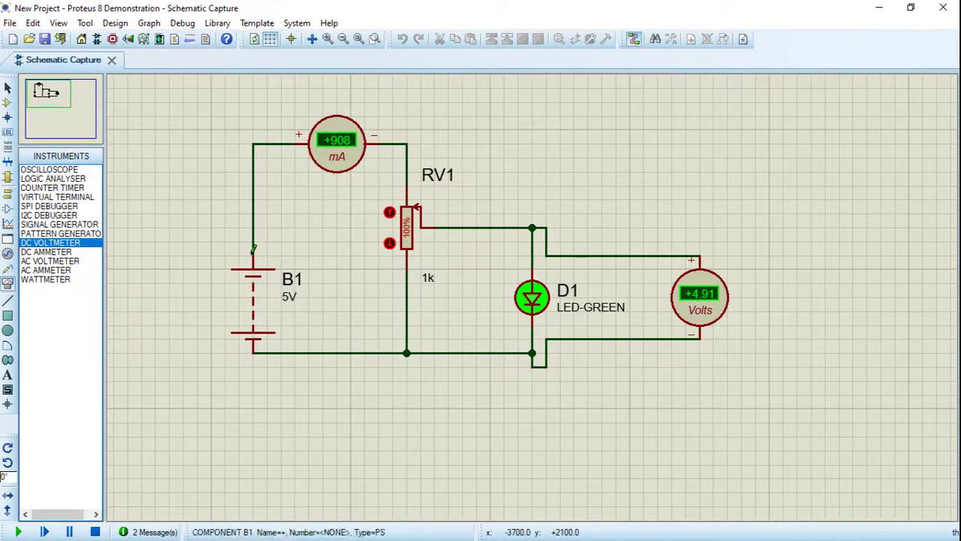
left_click(95, 532)
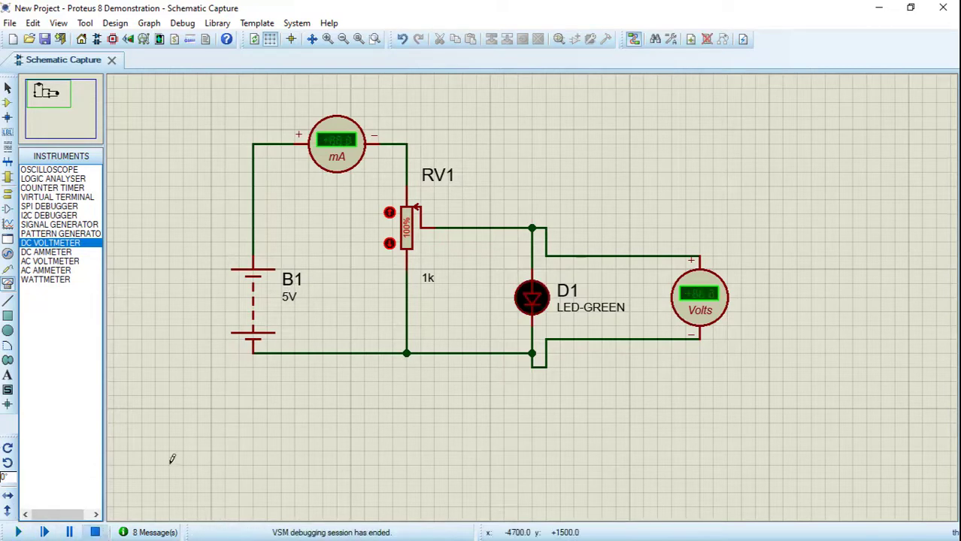
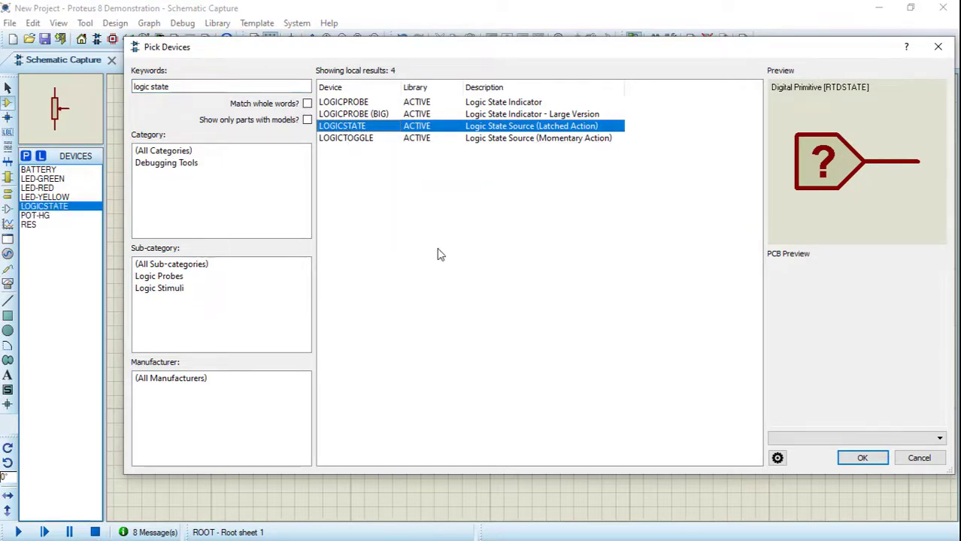
Search the device library for "dip switch" and add the three-element DIPSW_3 to the project's device list.
left_click_drag(227, 87, 108, 77)
type("dip")
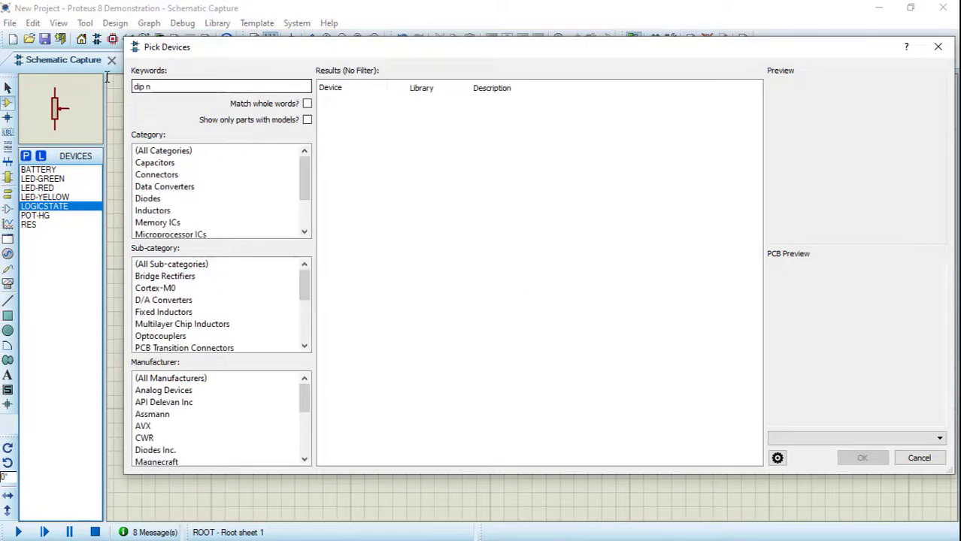
type(" sw")
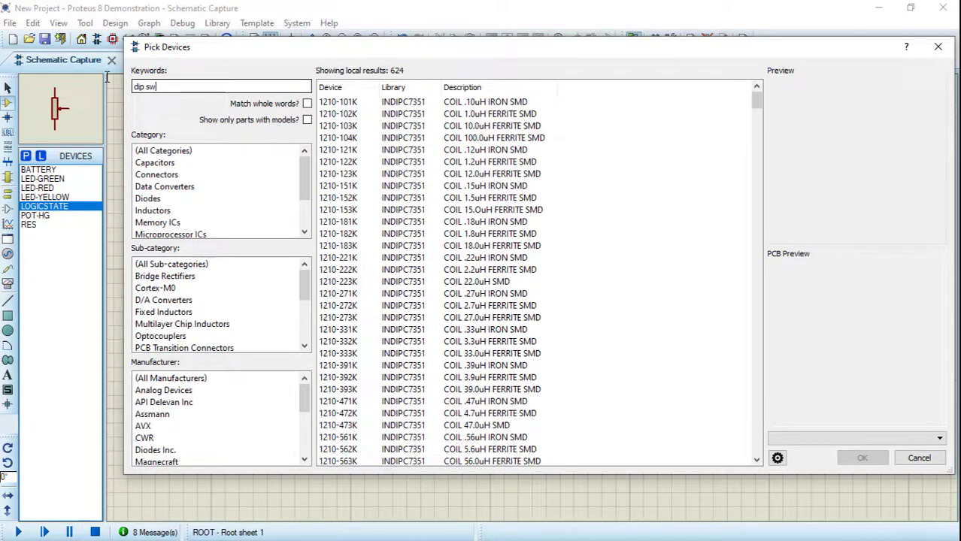
type("itch")
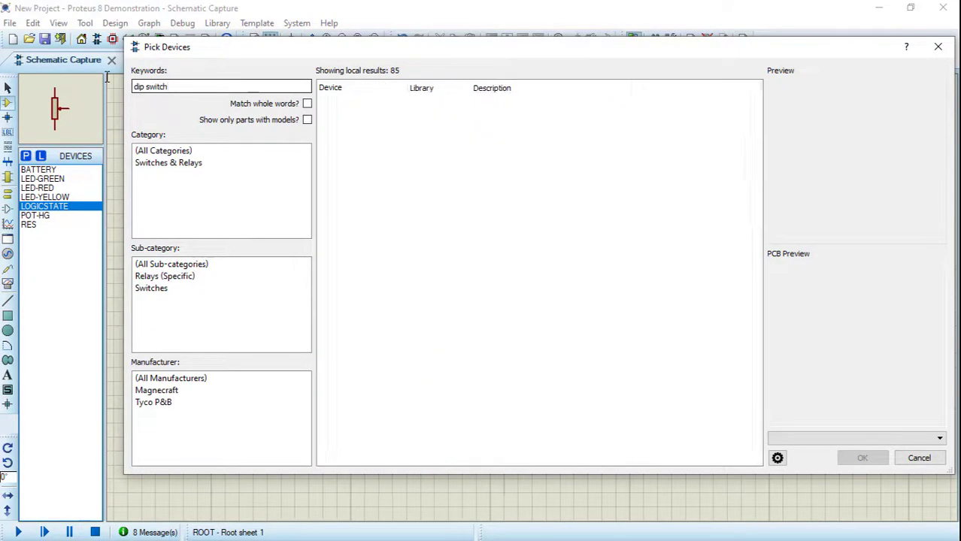
left_click(361, 127)
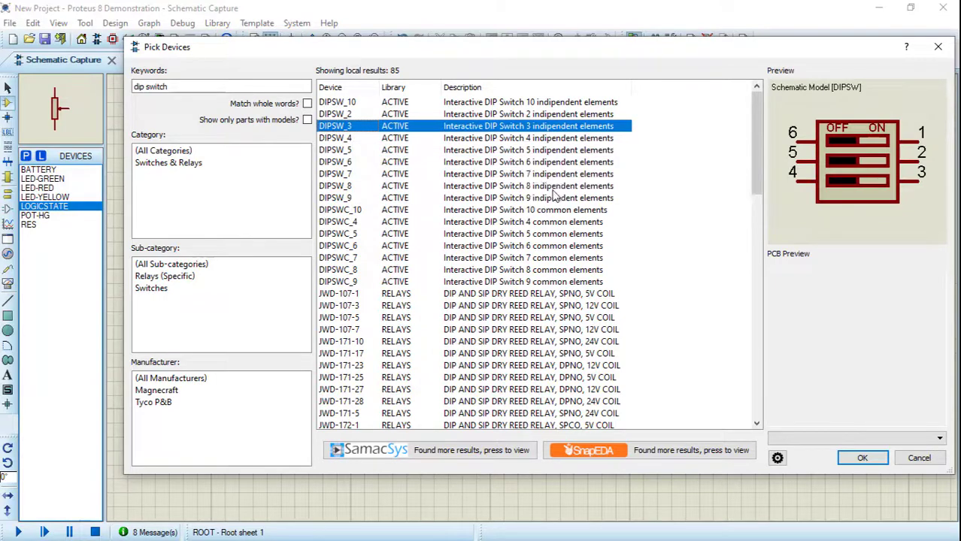
double_click(506, 128)
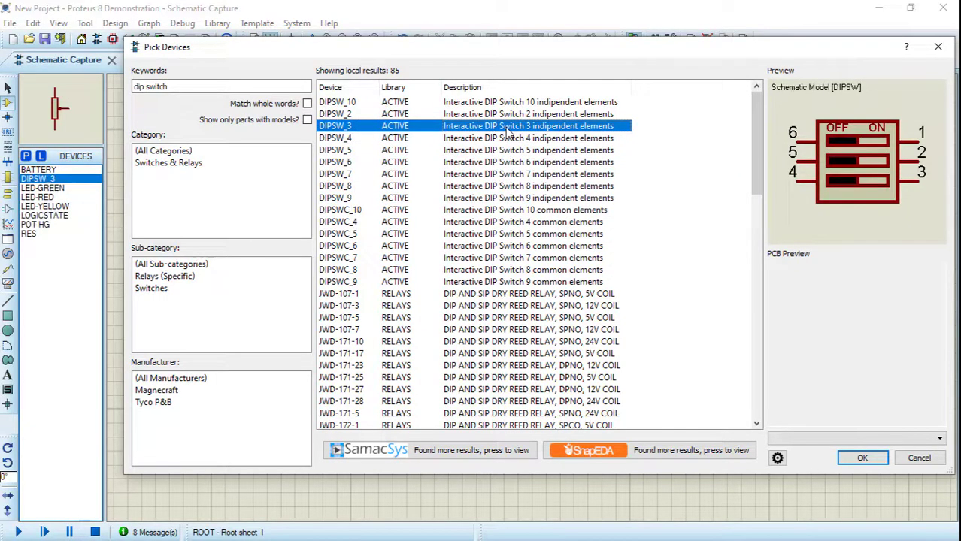
left_click(861, 458)
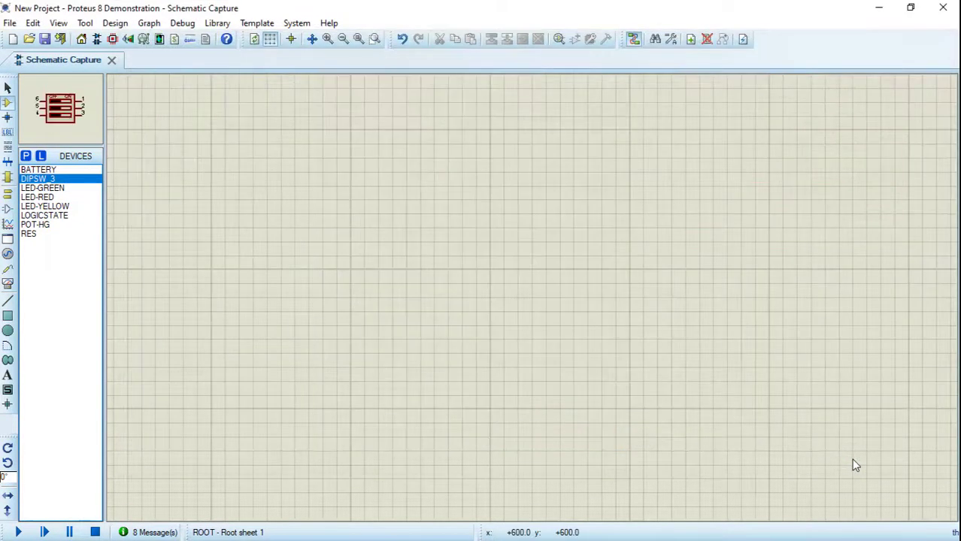
Place a LOGICSTATE source in the upper part of the empty sheet and switch its state to 1.
left_click(45, 216)
left_click(289, 155)
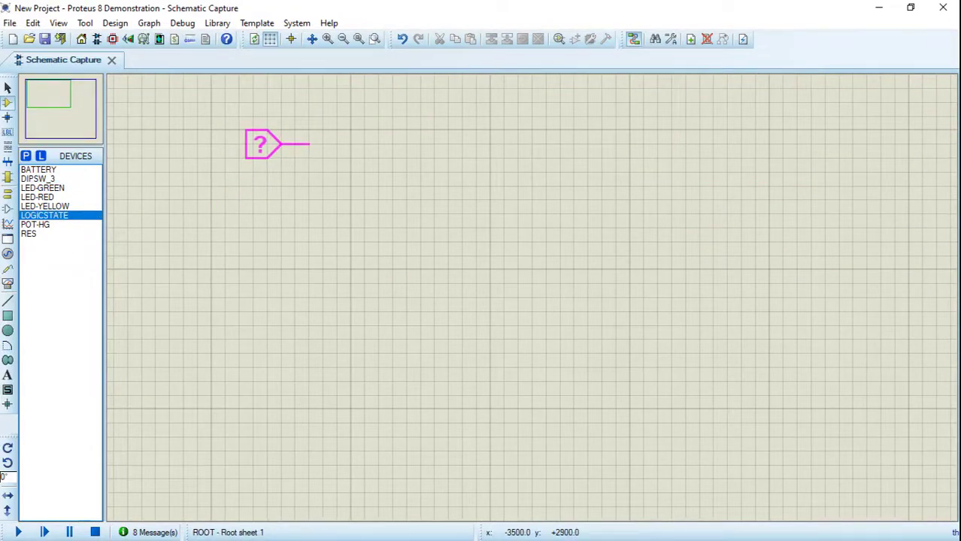
left_click(288, 145)
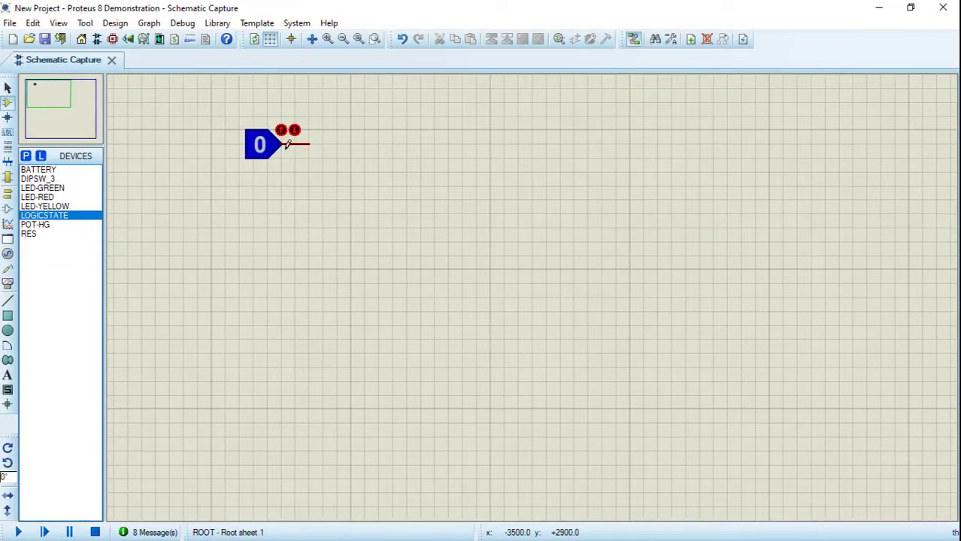
left_click(268, 154)
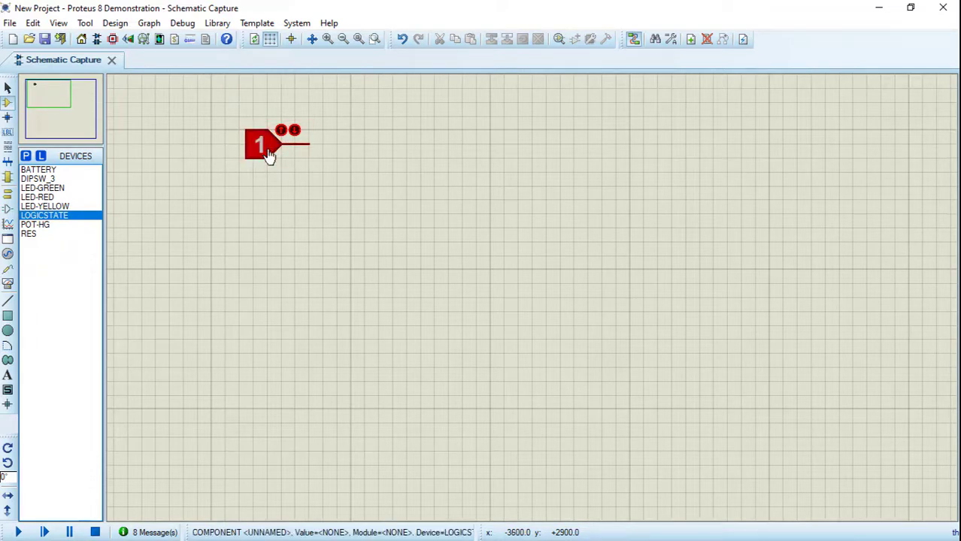
Toggle the LOGICSTATE source between 1 and 0 and leave its state at 0.
left_click(269, 156)
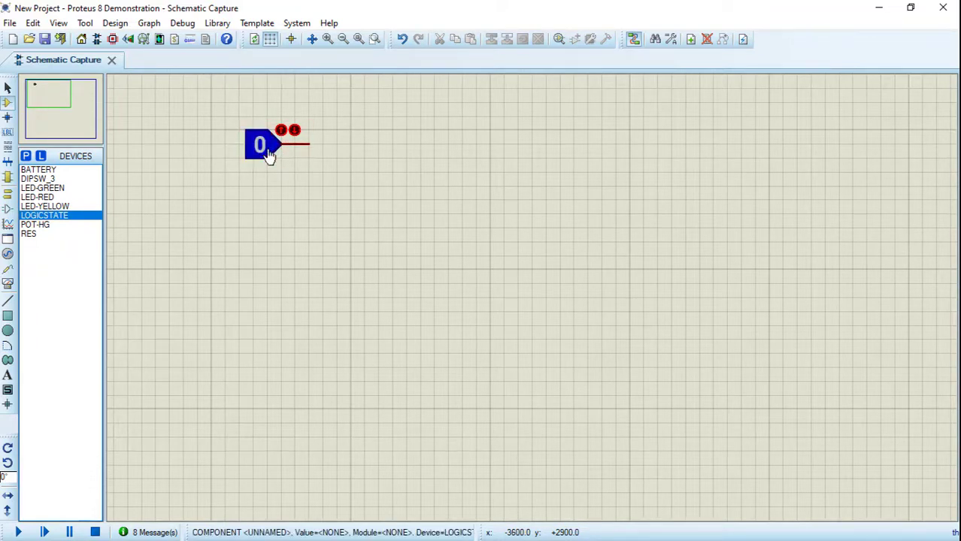
left_click(269, 155)
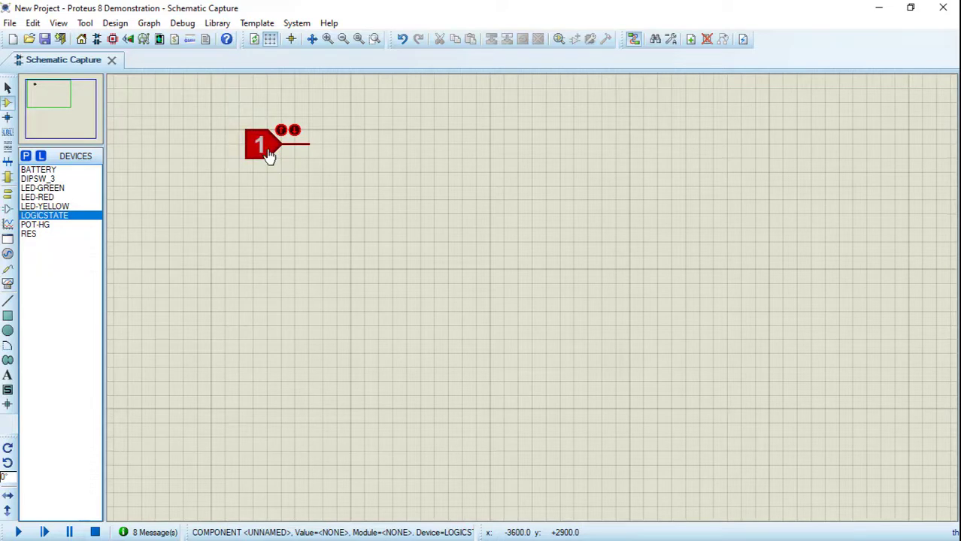
left_click(265, 154)
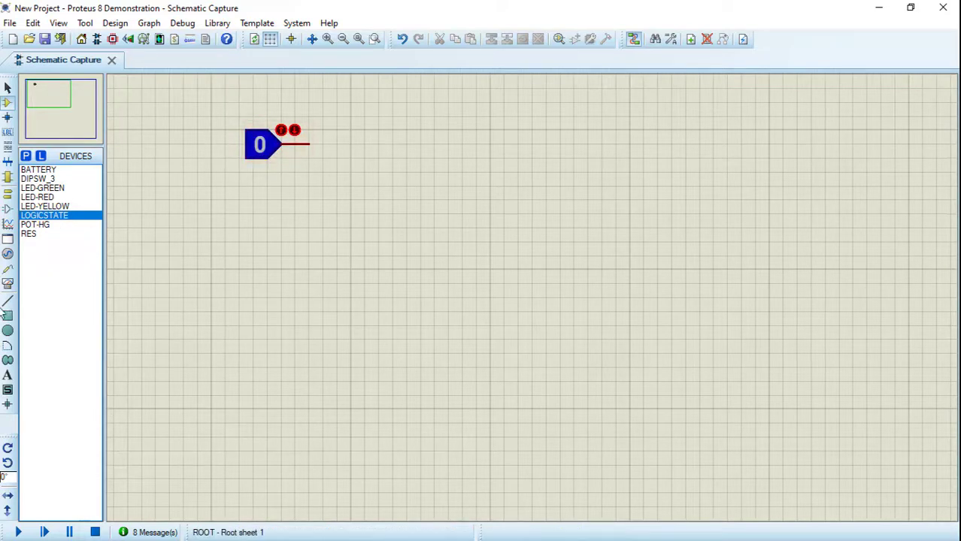
Place a DC voltmeter beside the LOGICSTATE source and wire the source's output to the meter's positive terminal.
left_click(8, 283)
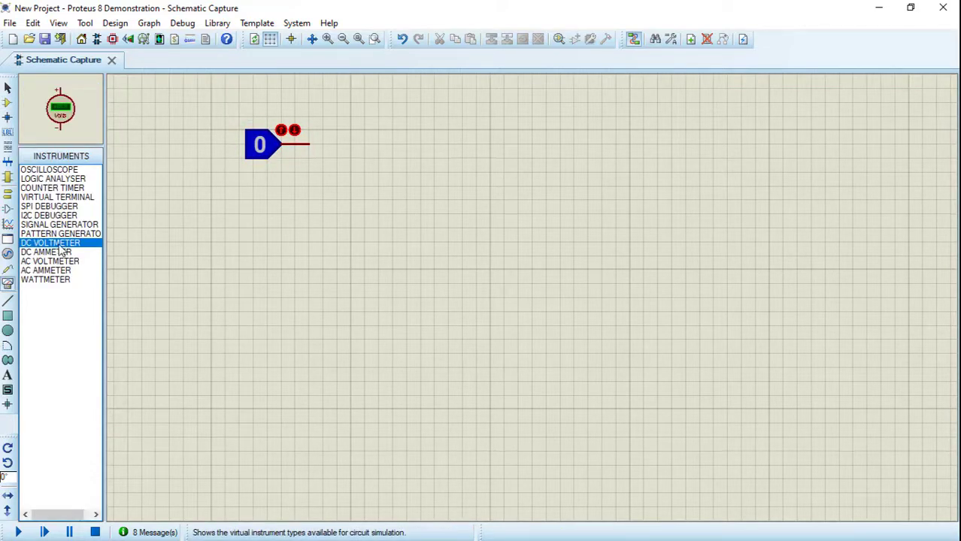
left_click(406, 171)
left_click(405, 199)
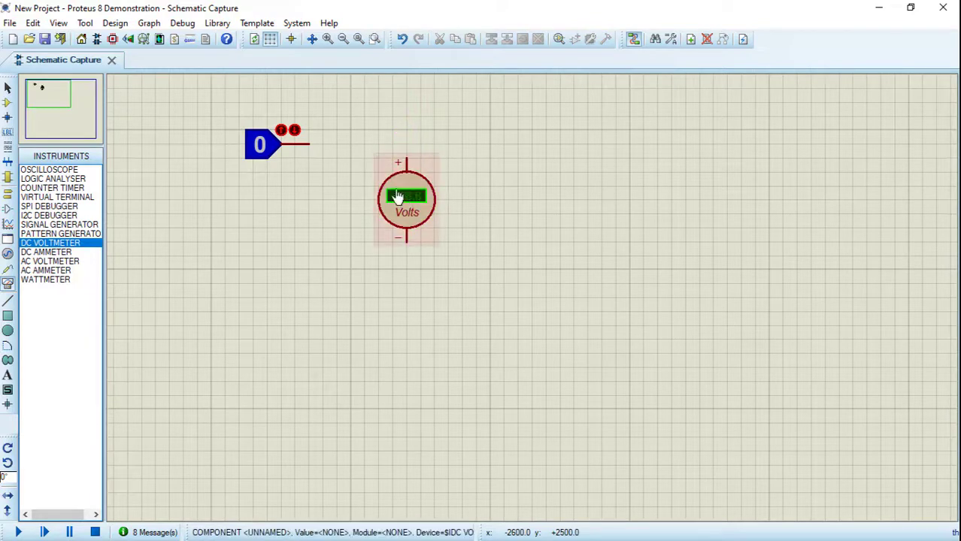
left_click(309, 140)
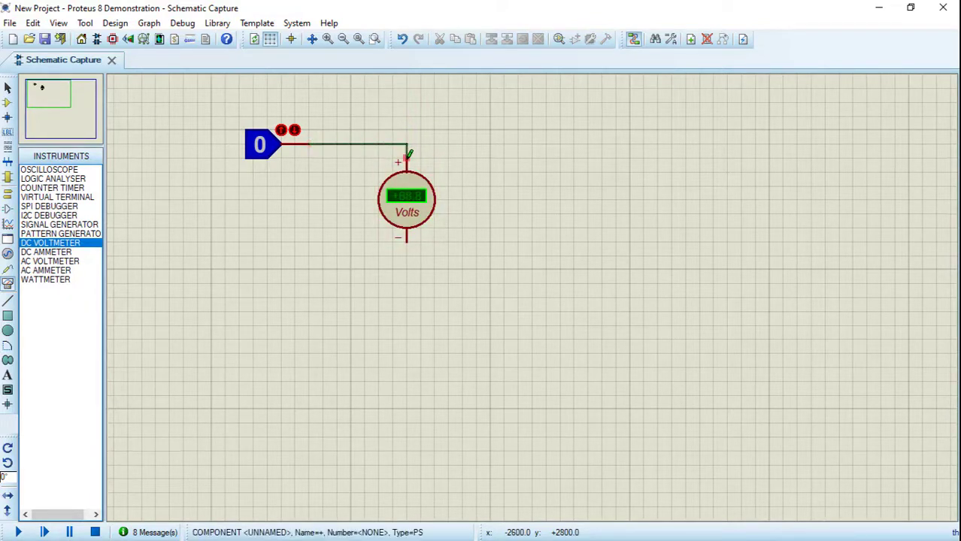
left_click(407, 156)
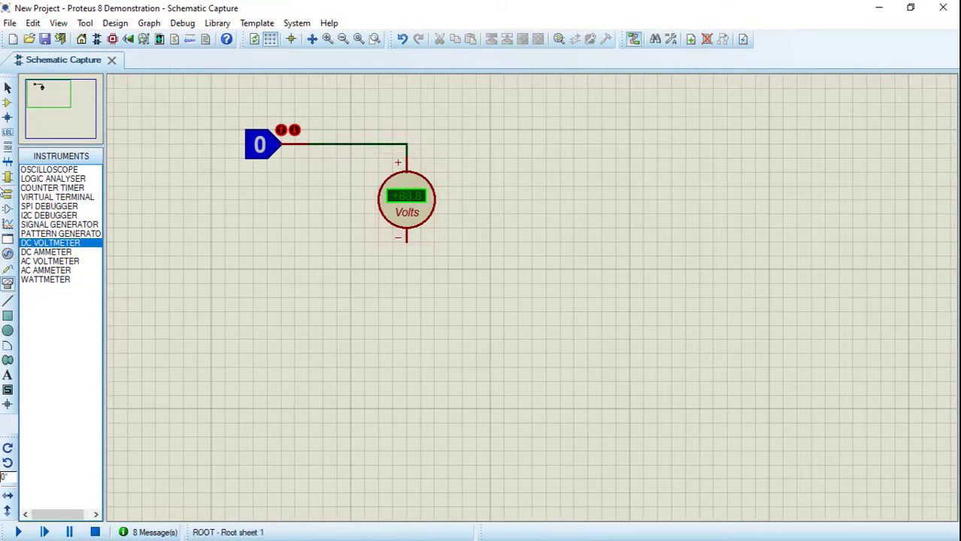
Place a ground terminal below the voltmeter and wire it to the meter's negative terminal.
left_click(7, 194)
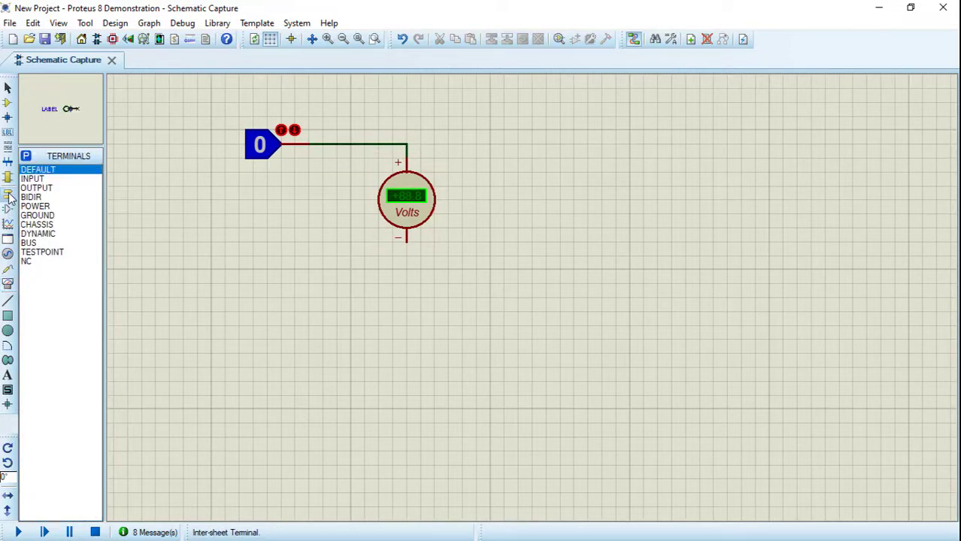
left_click(42, 216)
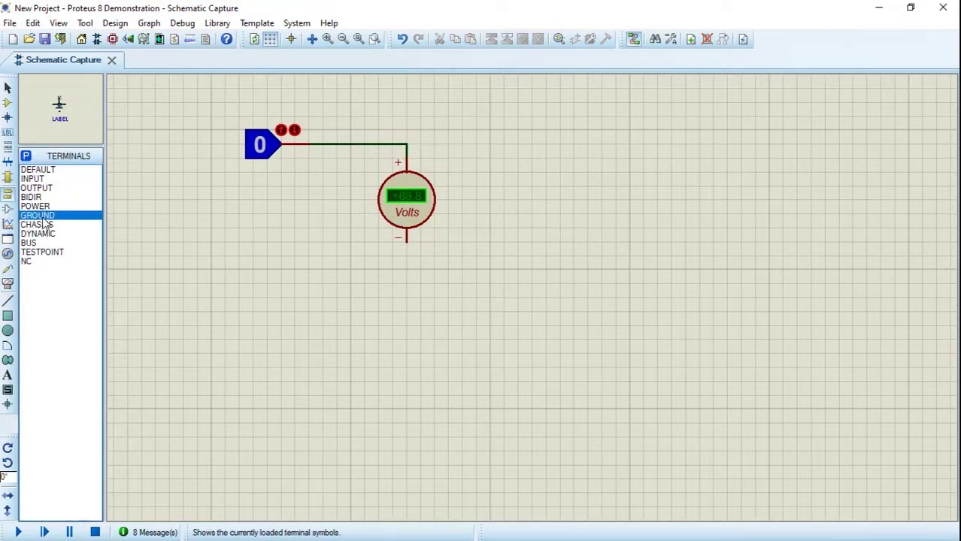
left_click(350, 272)
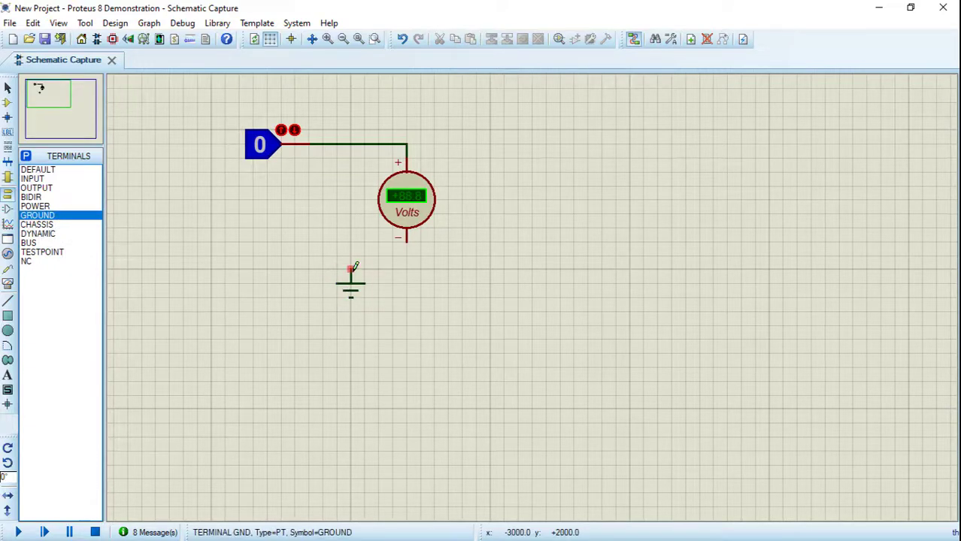
left_click(351, 269)
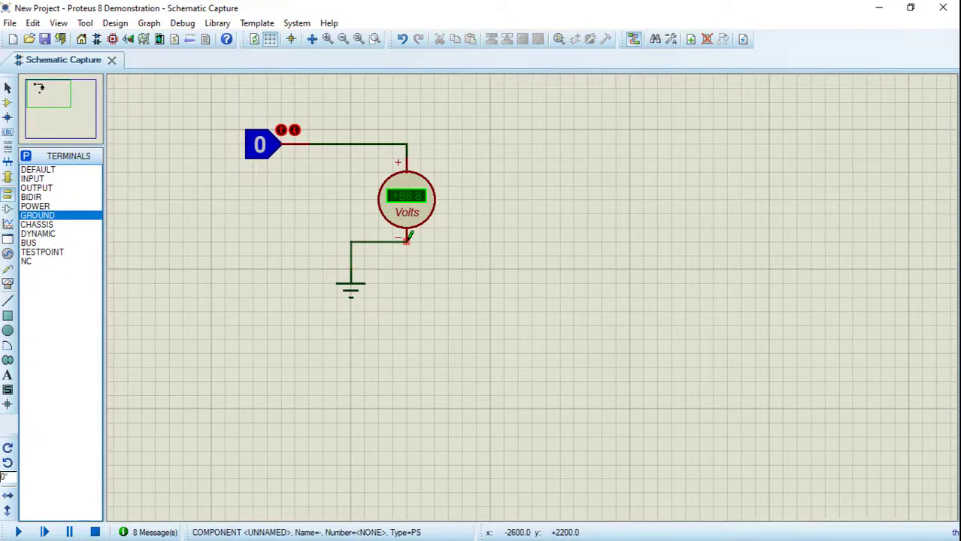
left_click(407, 239)
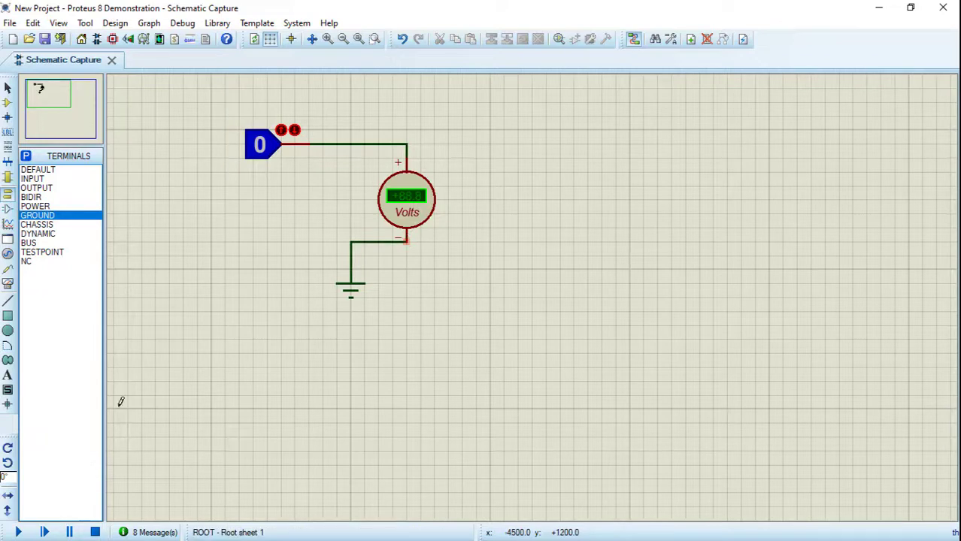
Run the simulation, switch the LOGICSTATE source to 1 while observing the voltmeter, and stop the simulation.
left_click(18, 533)
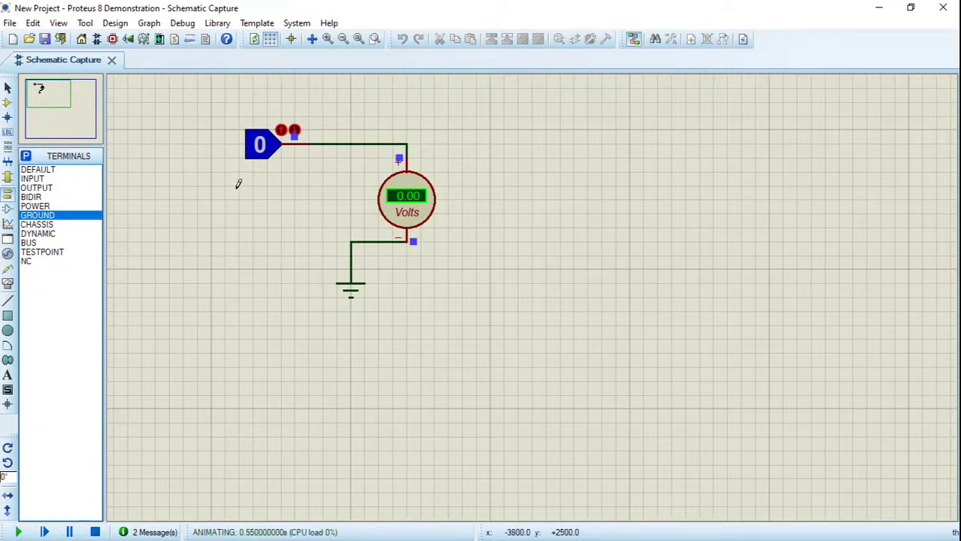
left_click(269, 148)
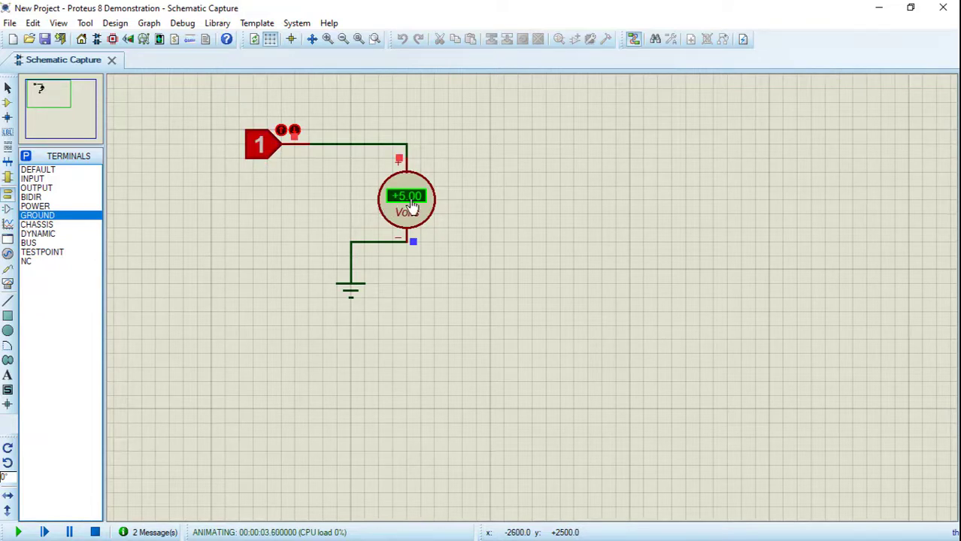
left_click(95, 533)
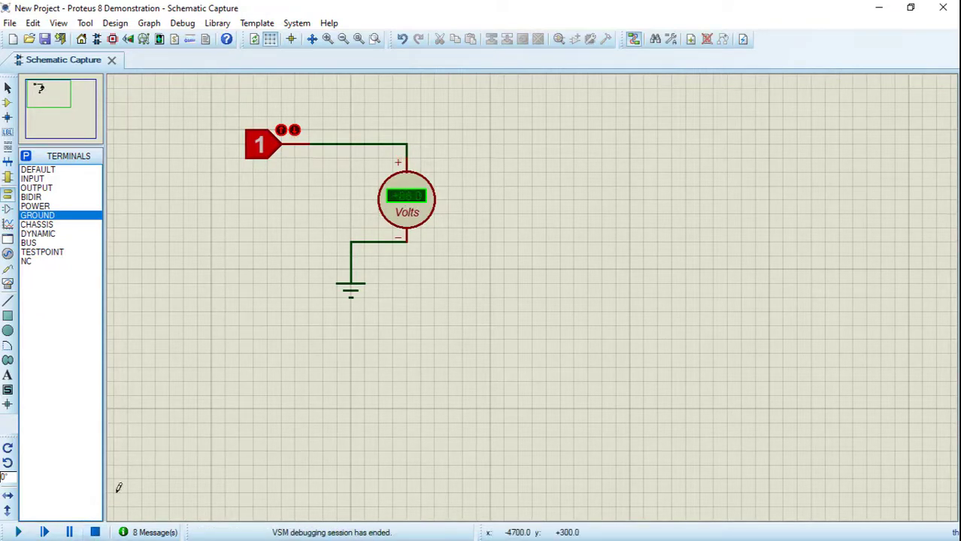
Delete the DC voltmeter and place a DIPSW_3 switch between the LOGICSTATE source and the sheet's empty right side.
right_click(410, 214)
left_click(460, 150)
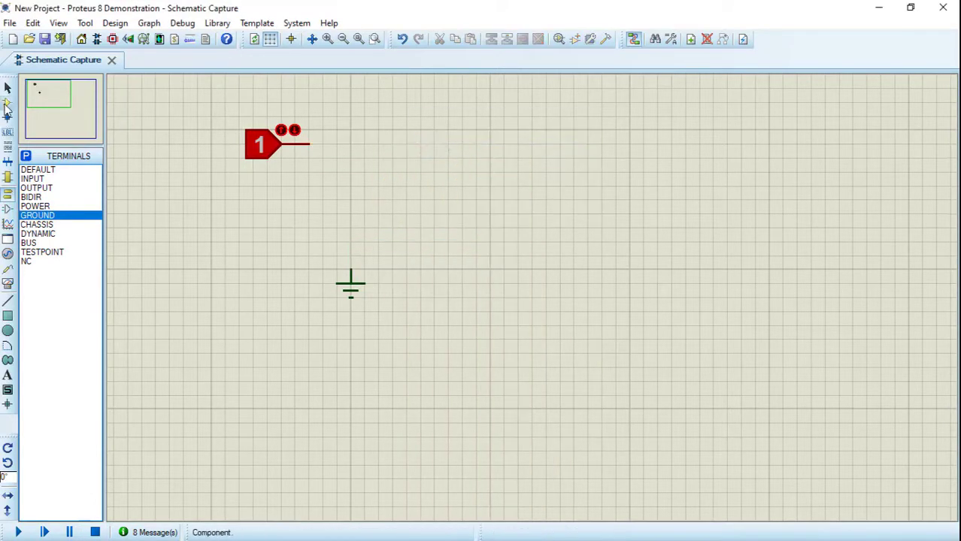
left_click(8, 101)
left_click(37, 180)
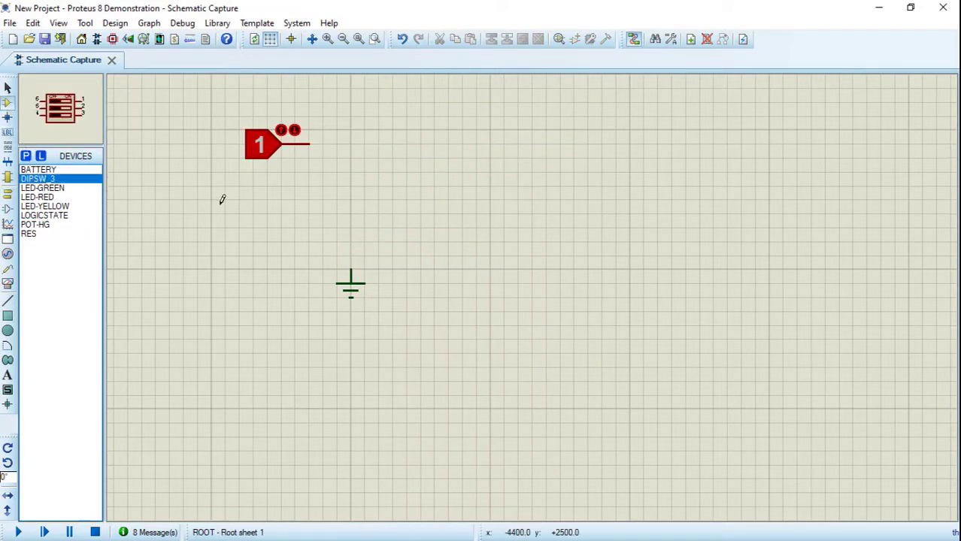
left_click(440, 188)
left_click(448, 200)
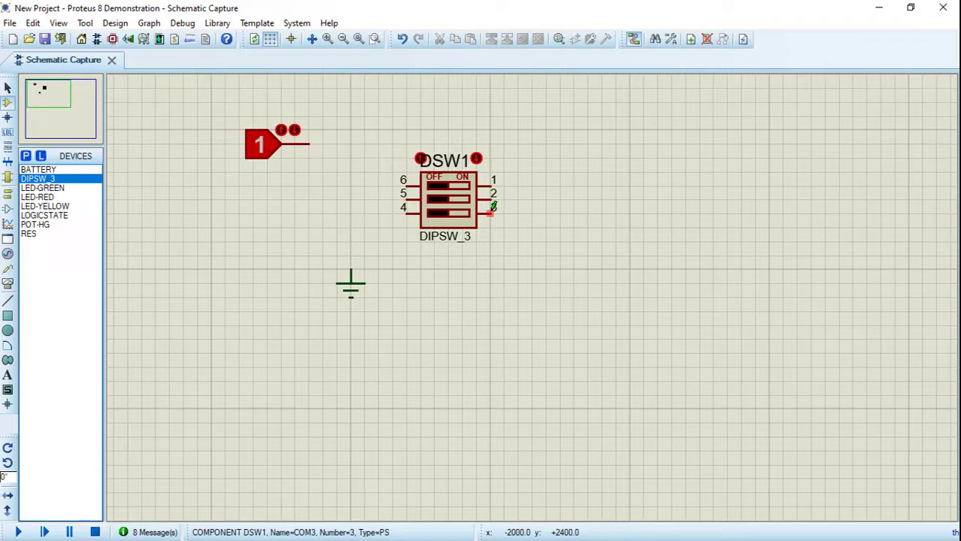
Wire the LOGICSTATE output to pins 4, 5 and 6 of the DIP switch.
left_click(308, 143)
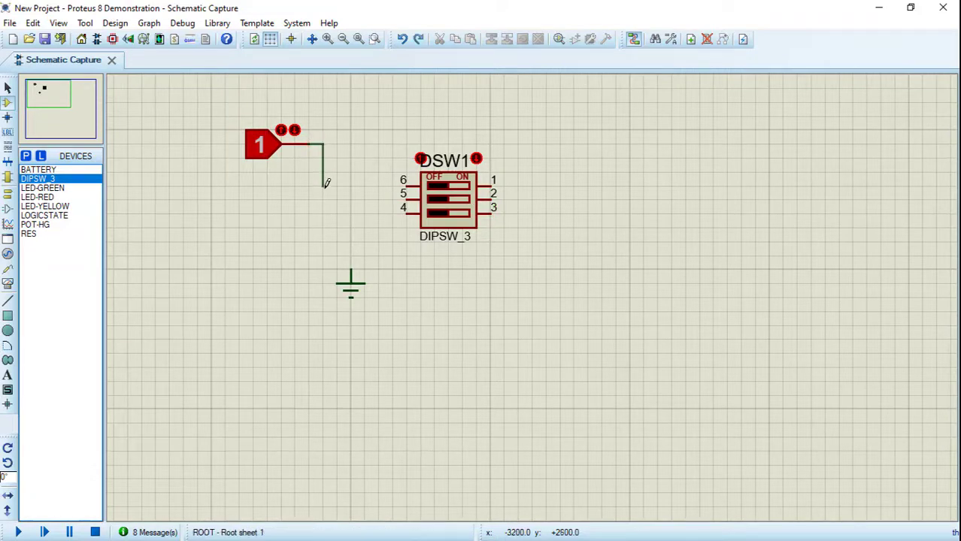
left_click(404, 213)
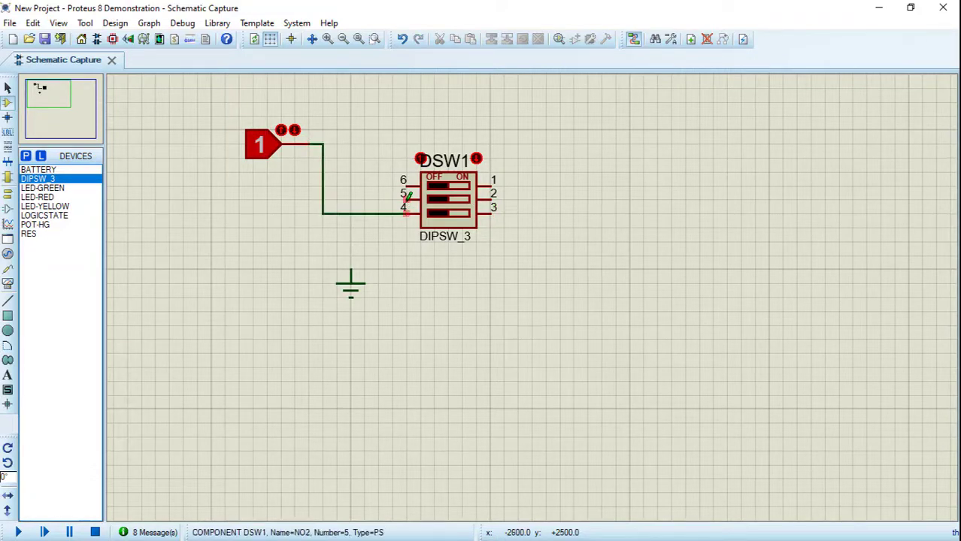
left_click(406, 194)
left_click(323, 199)
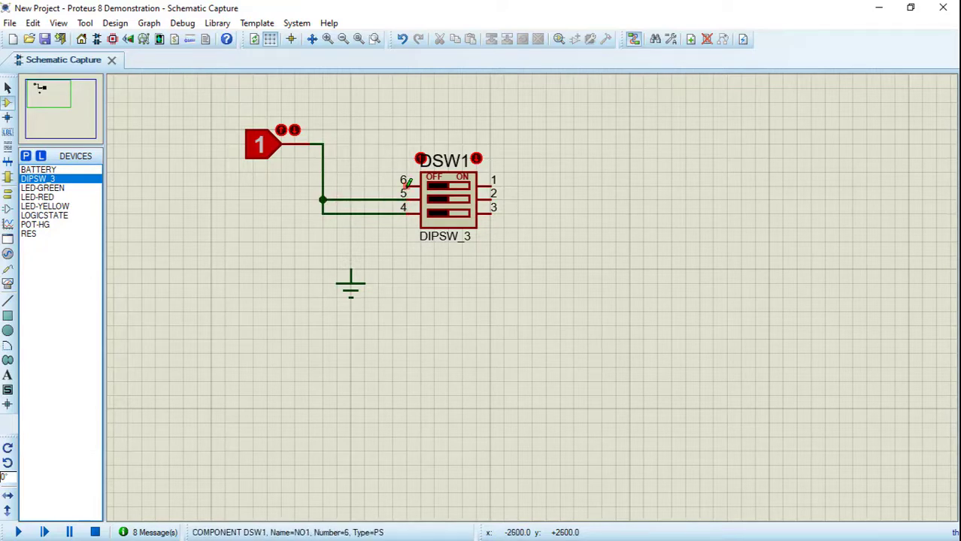
left_click(407, 181)
left_click(323, 186)
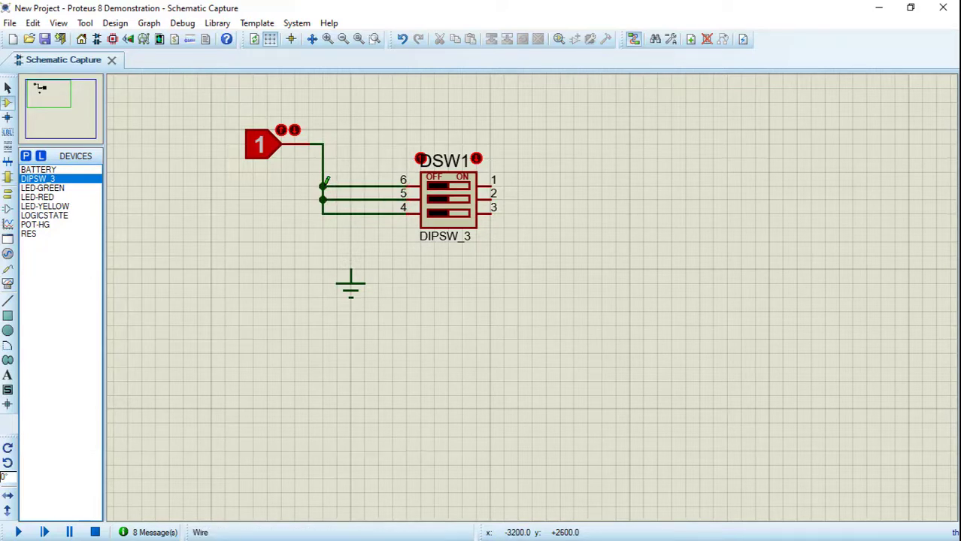
Place LED-GREEN, LED-RED and LED-YELLOW in a row to the right of the DIP switch.
left_click(74, 190)
left_click(616, 214)
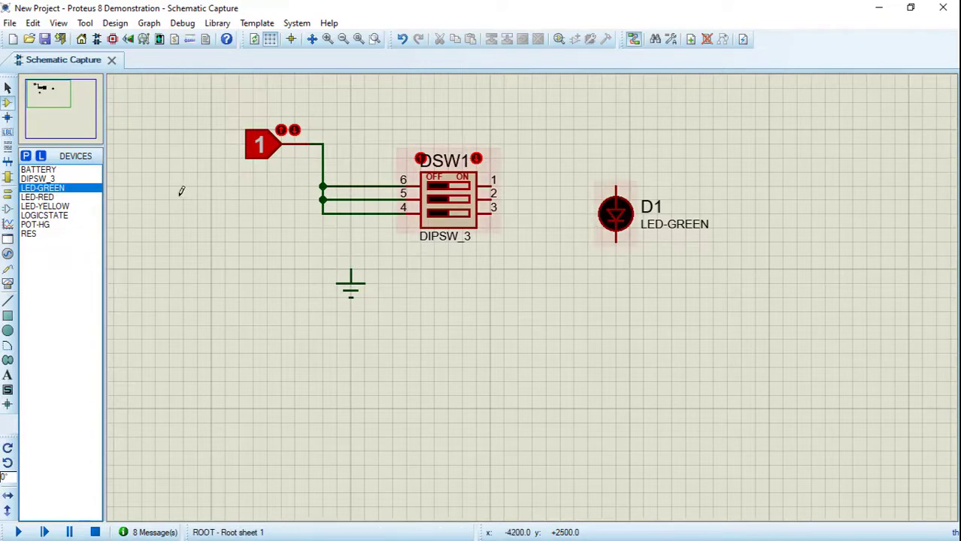
left_click(42, 197)
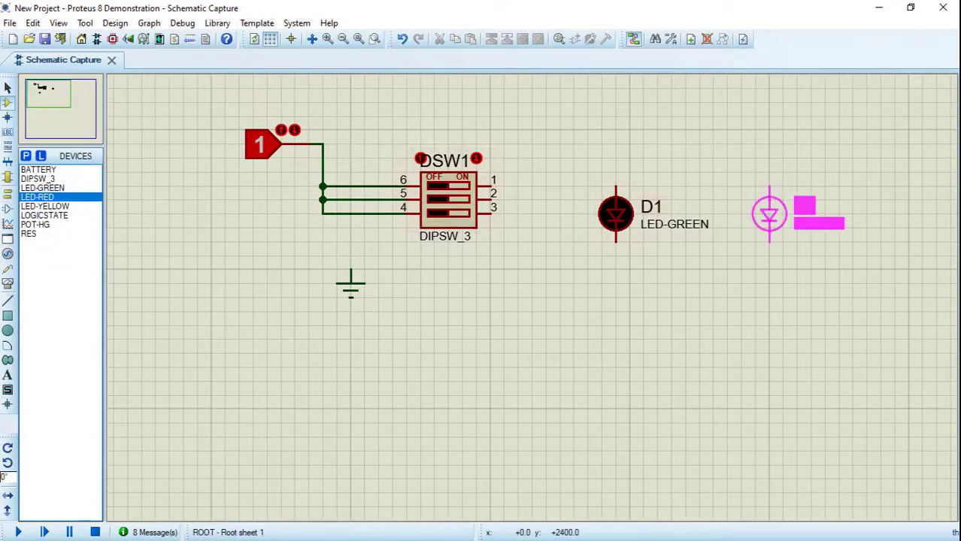
left_click(768, 215)
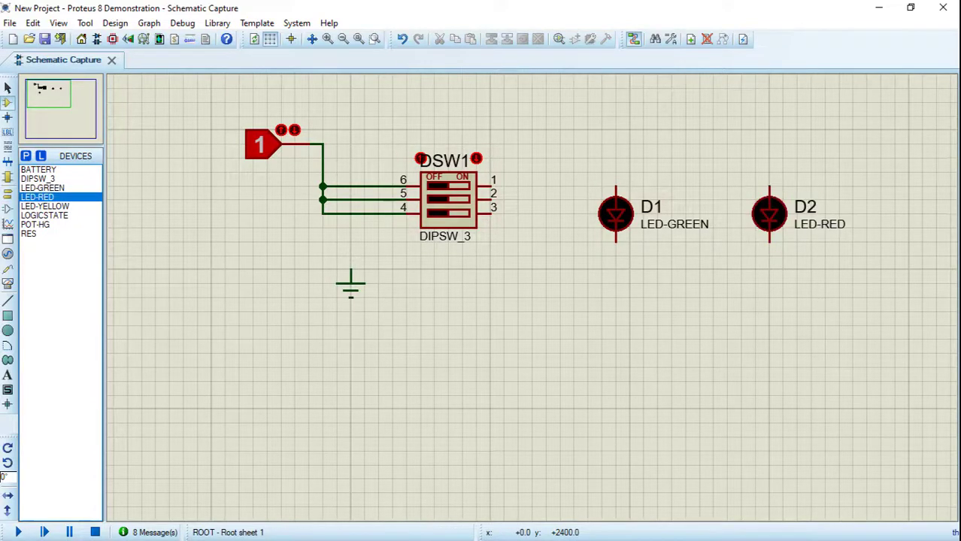
left_click(44, 206)
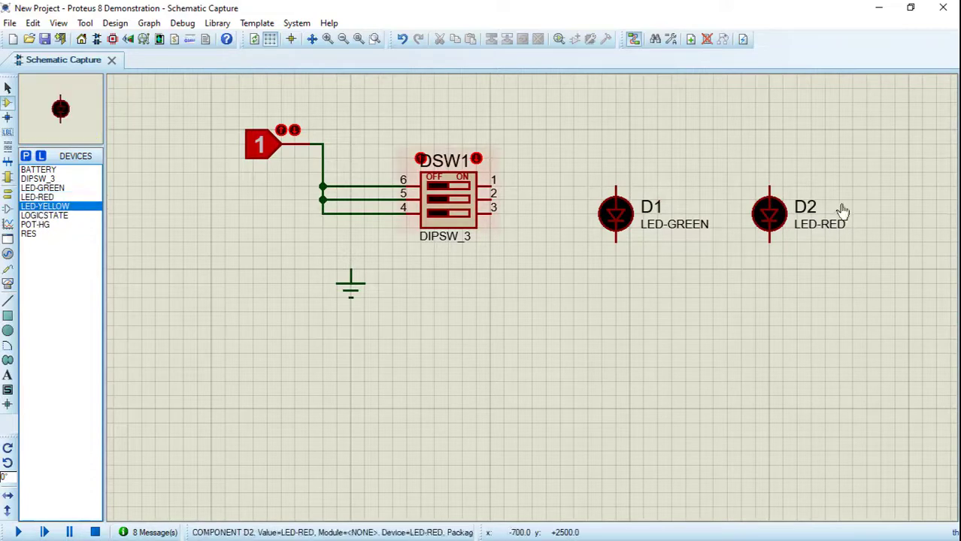
left_click(880, 216)
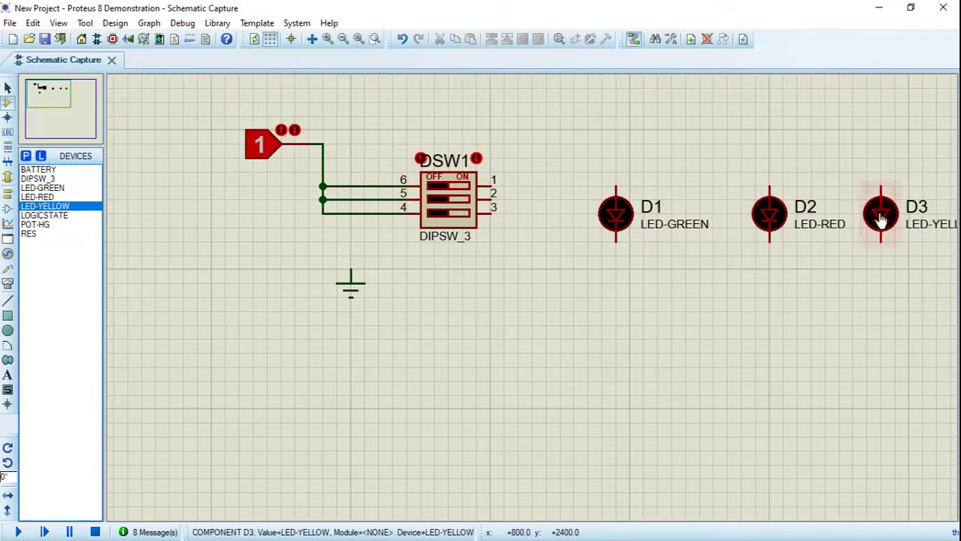
Wire DIP switch pin 1 to the yellow LED's anode, pin 2 to the red LED's anode and pin 3 to the green LED's anode.
left_click(493, 181)
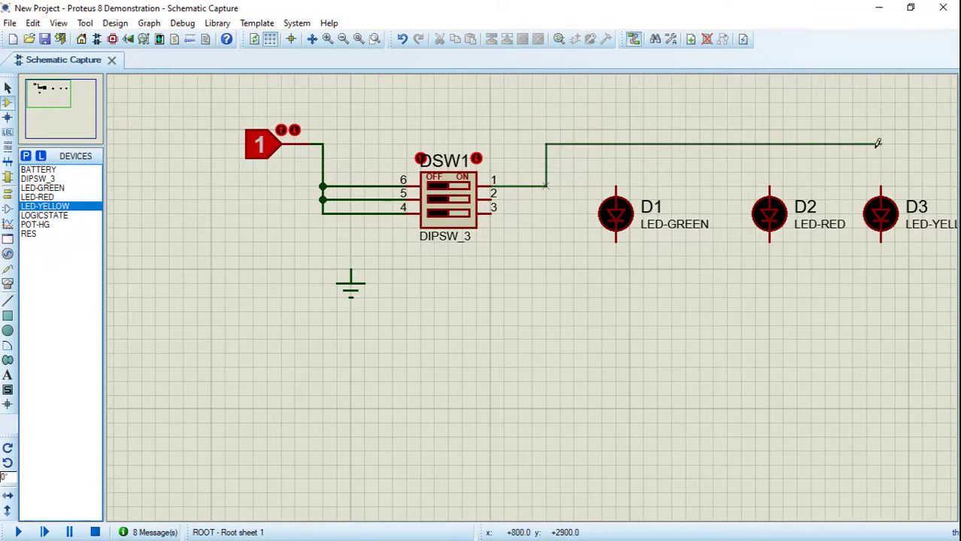
left_click(880, 184)
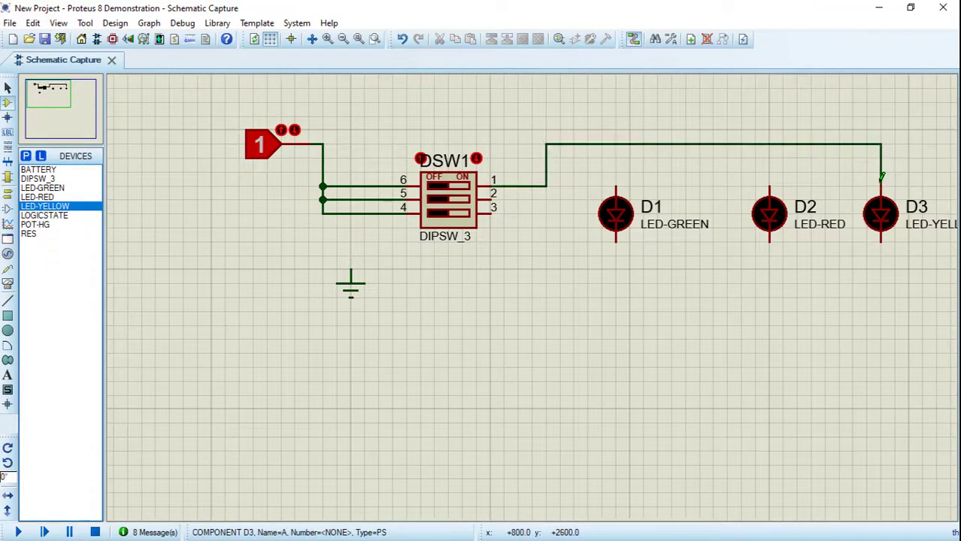
left_click(492, 193)
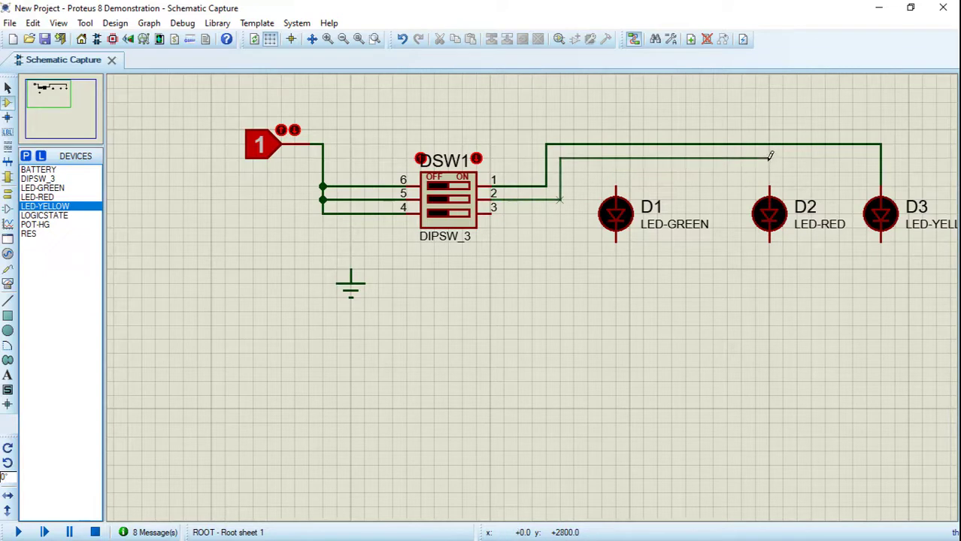
left_click(769, 186)
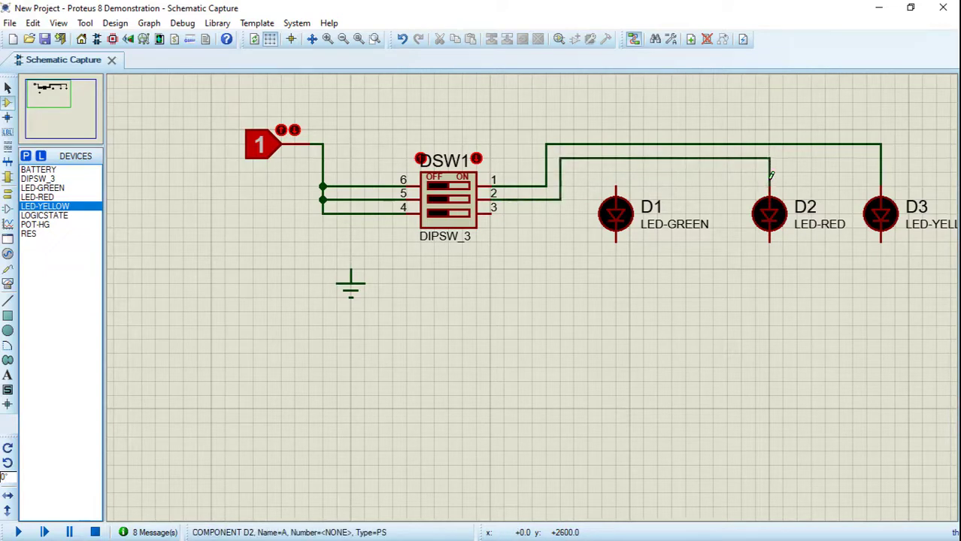
left_click(489, 214)
left_click(615, 183)
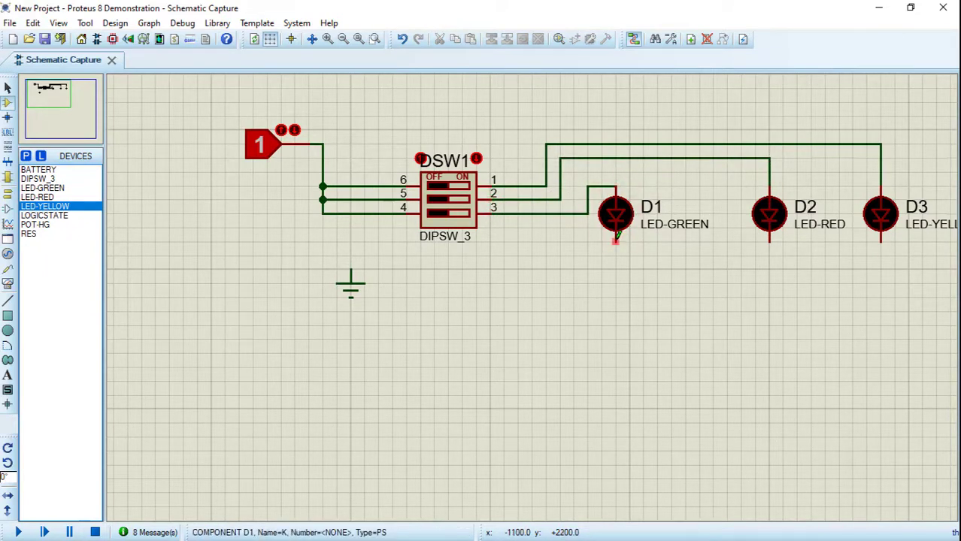
Wire the cathodes of the green, red and yellow LEDs together and connect them to the ground terminal.
left_click(616, 240)
left_click(769, 241)
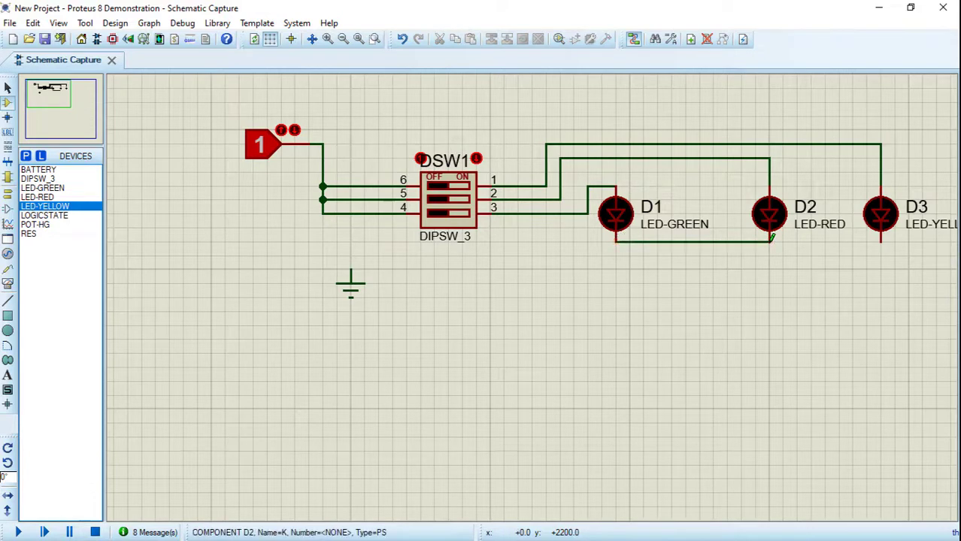
left_click(770, 240)
left_click(881, 241)
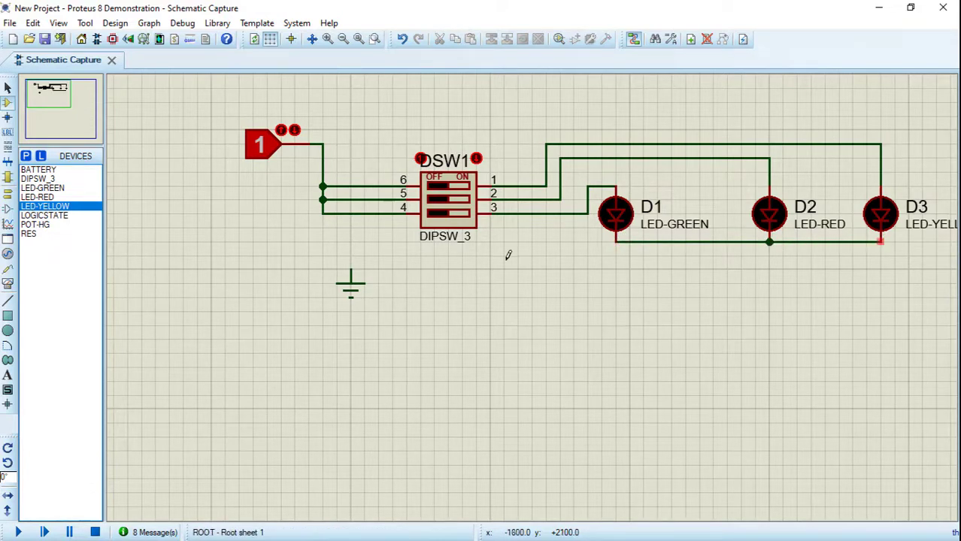
left_click(351, 269)
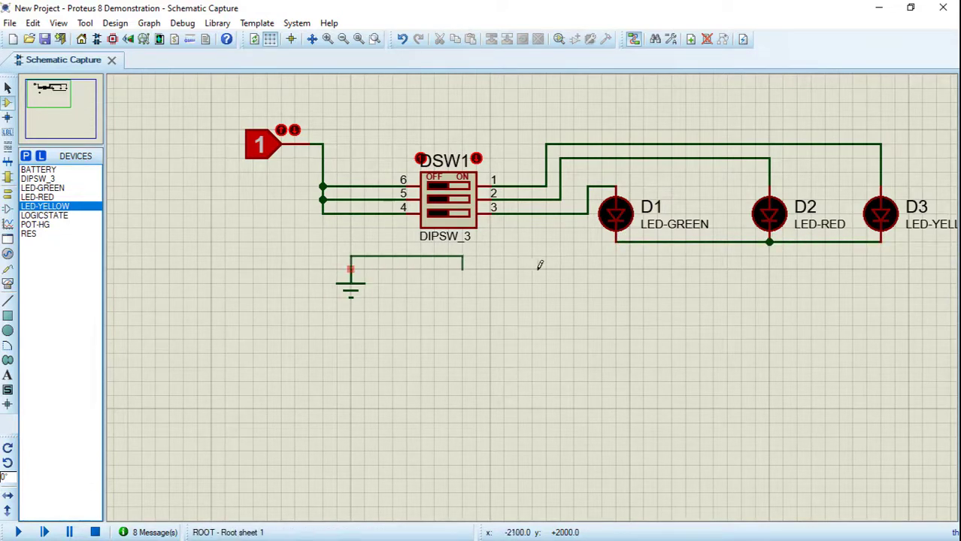
left_click(644, 242)
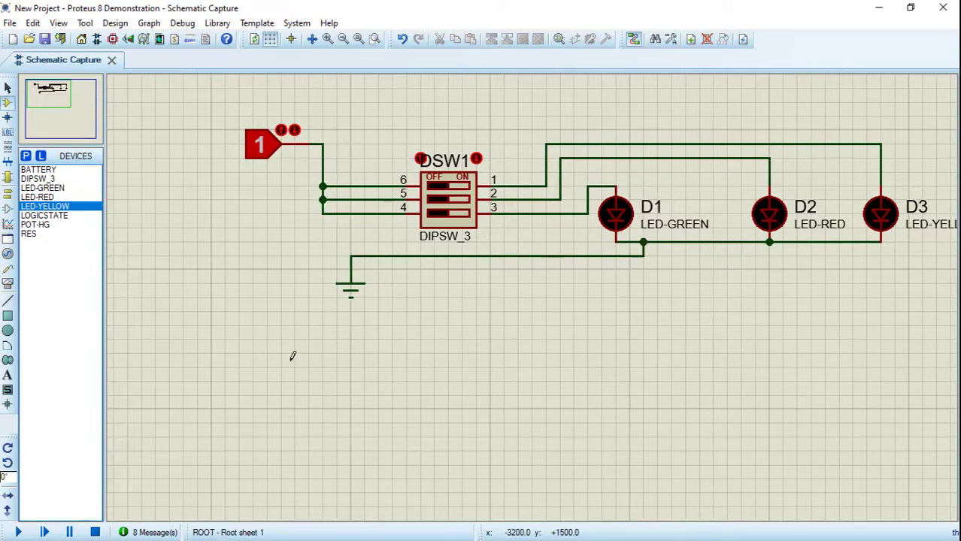
Run the simulation and turn on the DIP switch contacts for pins 1, 2 and 3 one after another.
left_click(20, 532)
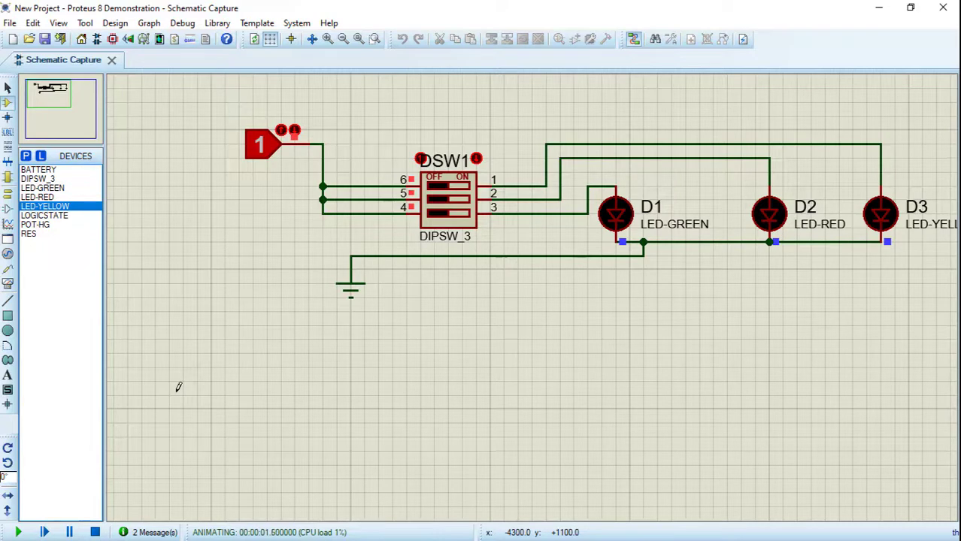
left_click(444, 193)
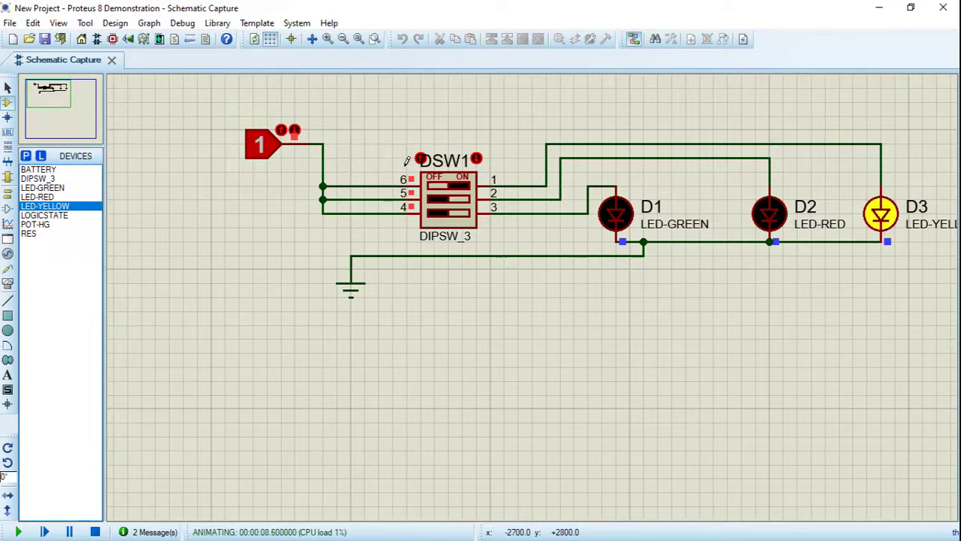
left_click(444, 200)
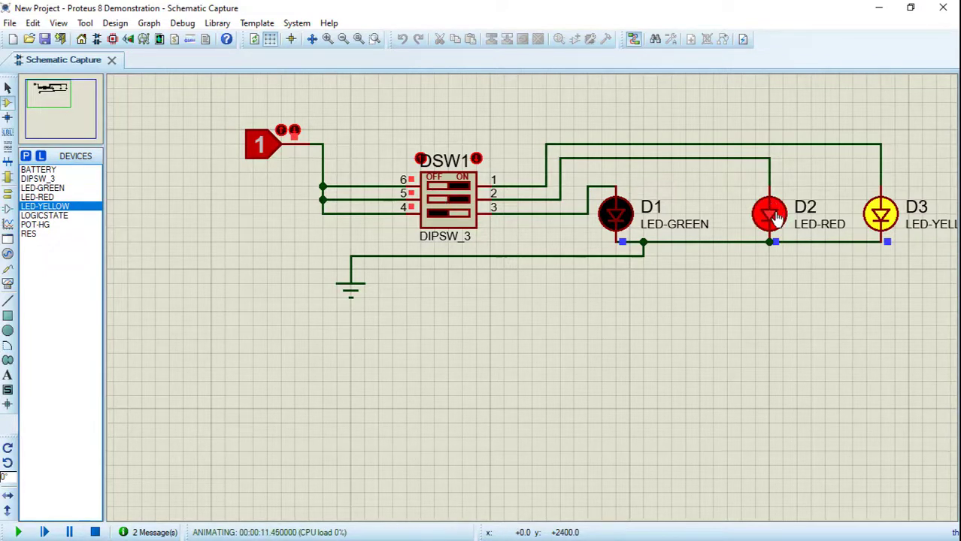
left_click(444, 215)
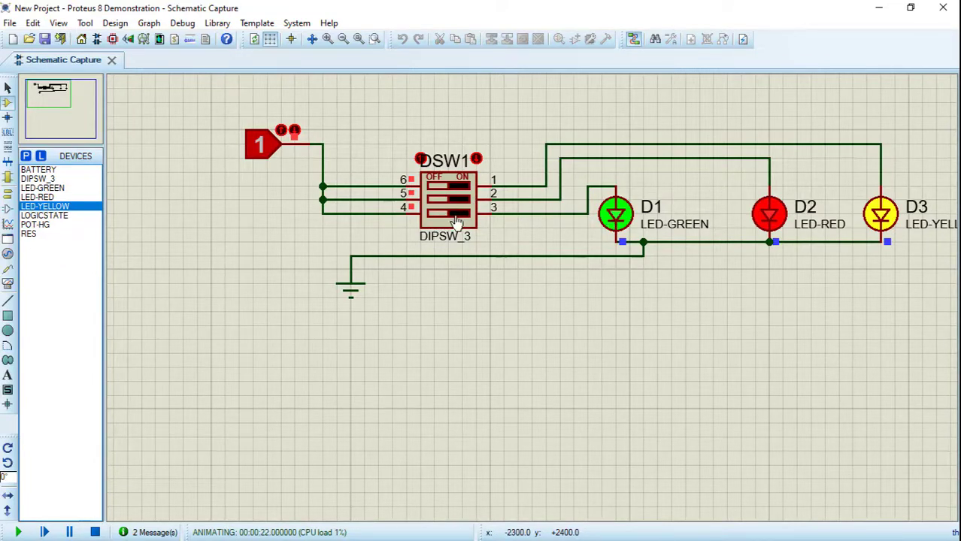
Turn off the DIP switch contacts for pins 2, 1 and 3 in the running simulation.
left_click(455, 201)
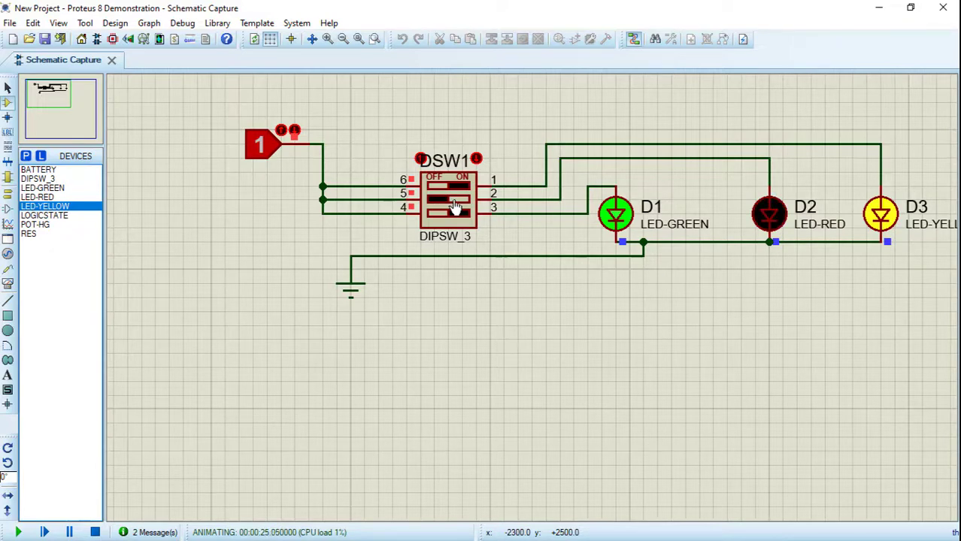
left_click(455, 186)
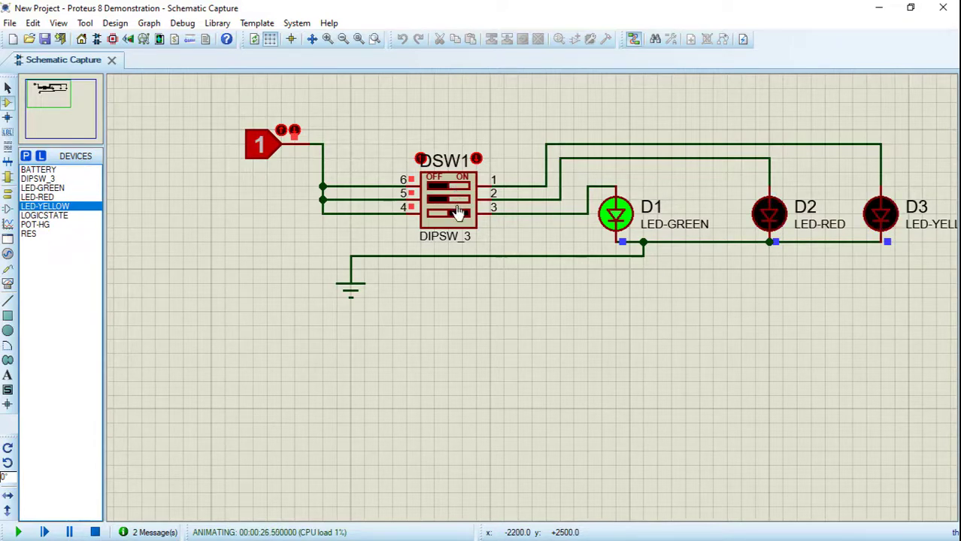
left_click(458, 213)
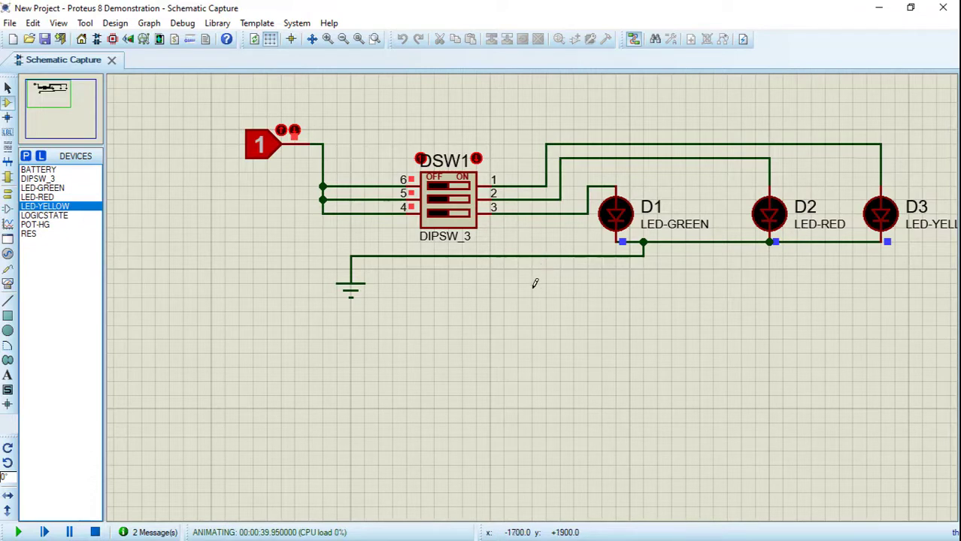
left_click_drag(531, 282, 573, 118)
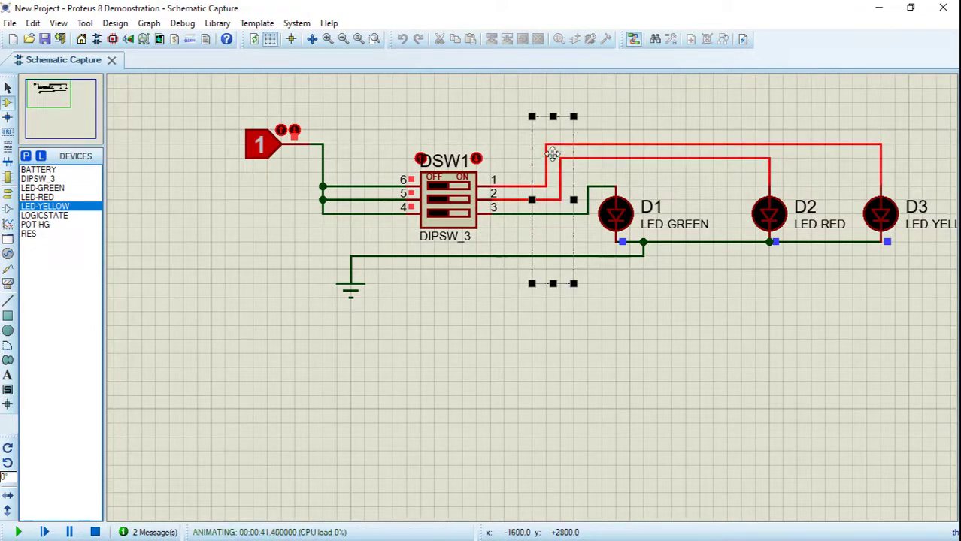
right_click(569, 151)
left_click(535, 182)
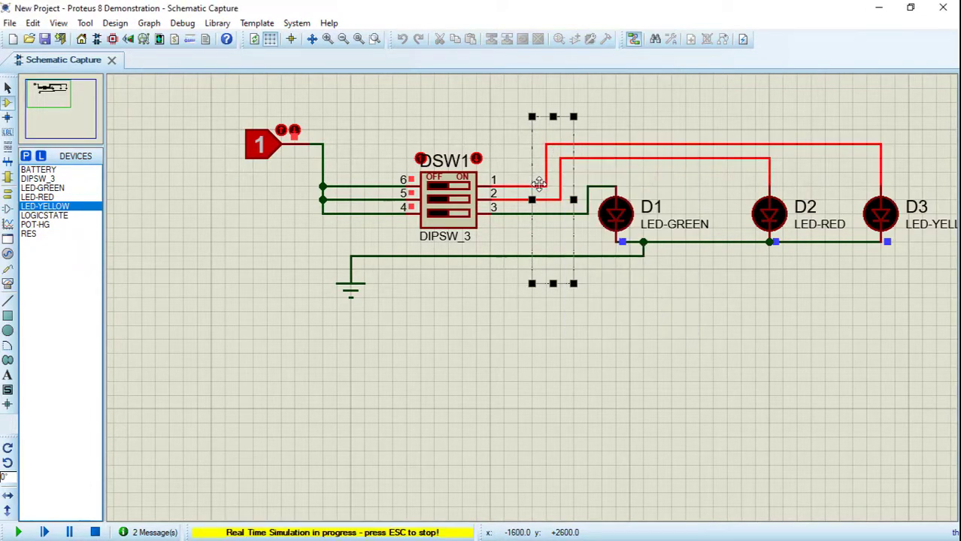
Stop the simulation and delete the three wires between the DIP switch and the LED anodes.
left_click(96, 533)
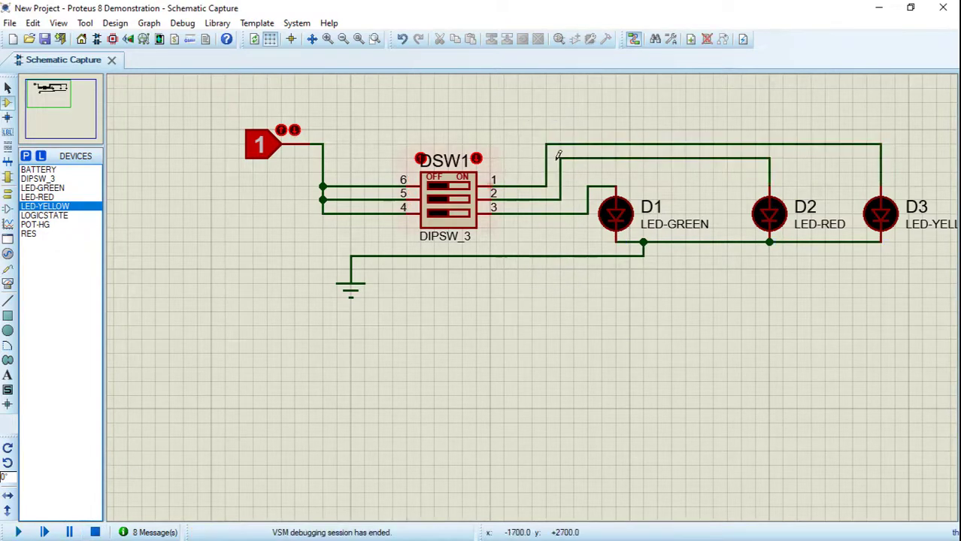
right_click(579, 143)
left_click(620, 176)
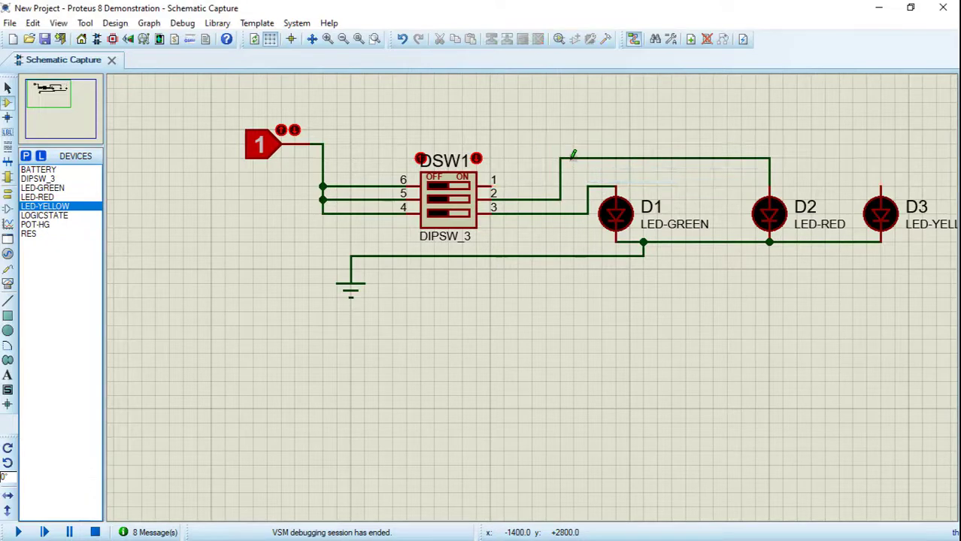
right_click(576, 156)
left_click(606, 191)
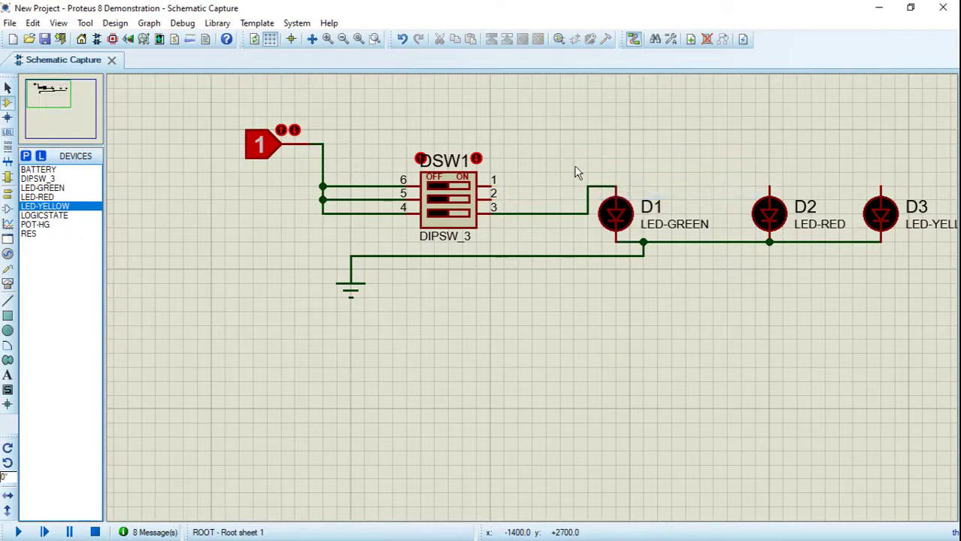
right_click(587, 204)
left_click(622, 251)
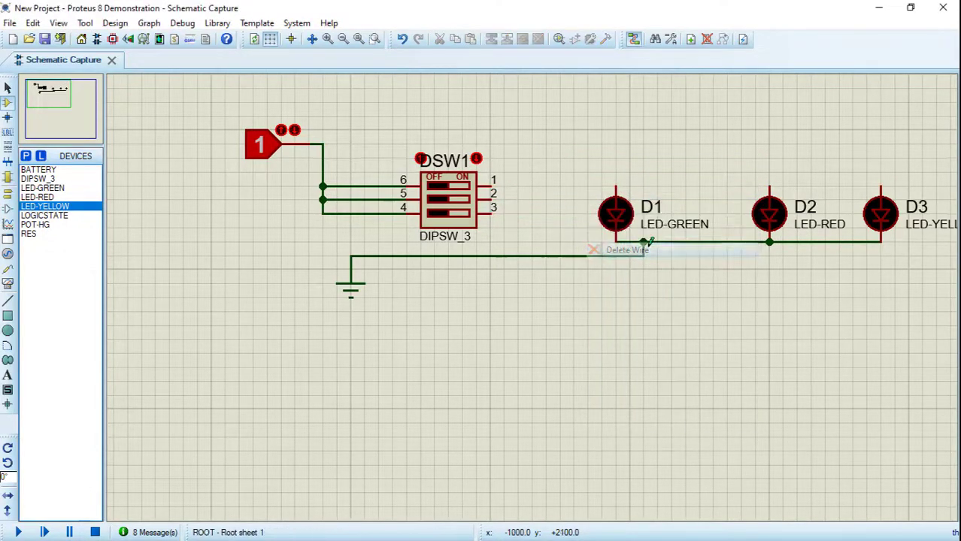
Delete the wires joining the LED cathodes and the wire from the green LED's cathode to ground.
right_click(673, 240)
left_click(718, 274)
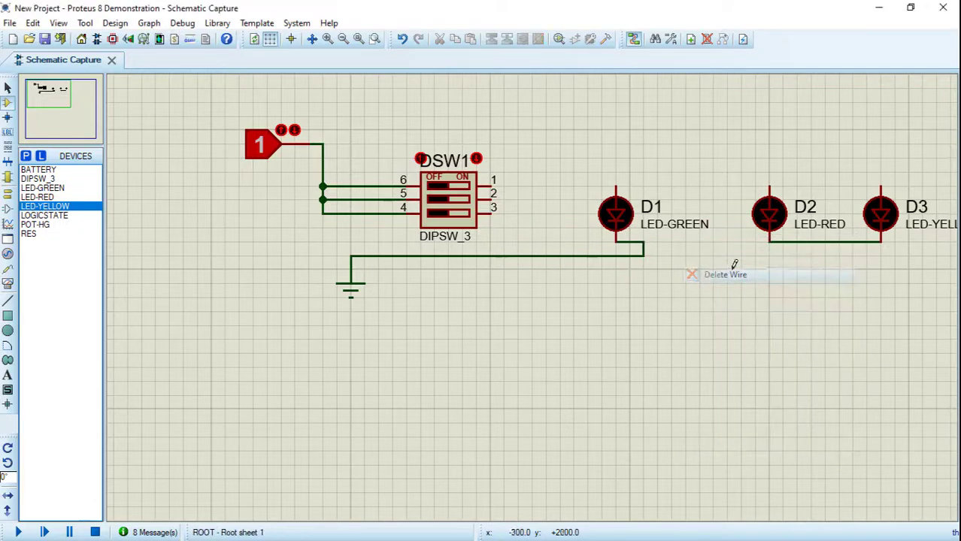
right_click(777, 241)
left_click(707, 277)
right_click(626, 251)
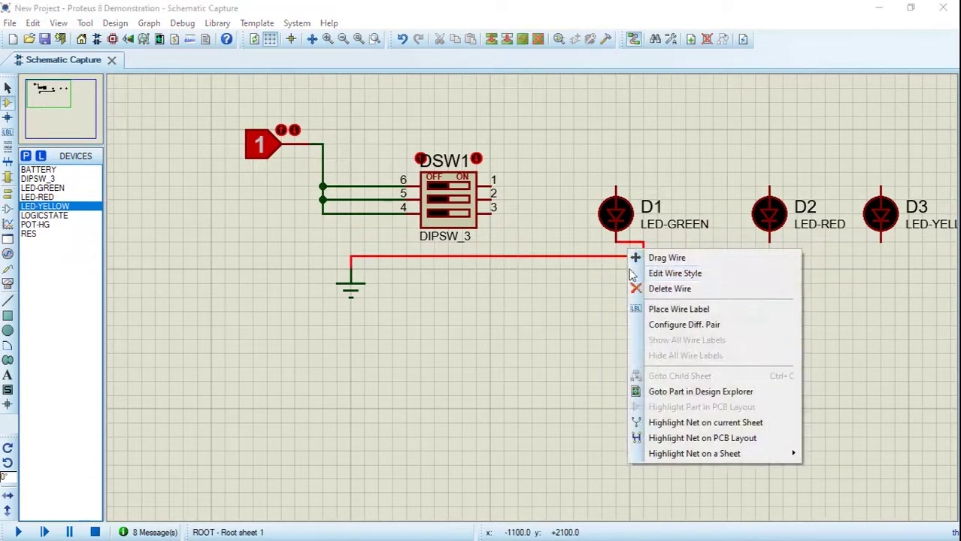
left_click(644, 290)
Delete all wires between the LOGICSTATE source and pins 6, 5 and 4 of the DIP switch.
right_click(323, 162)
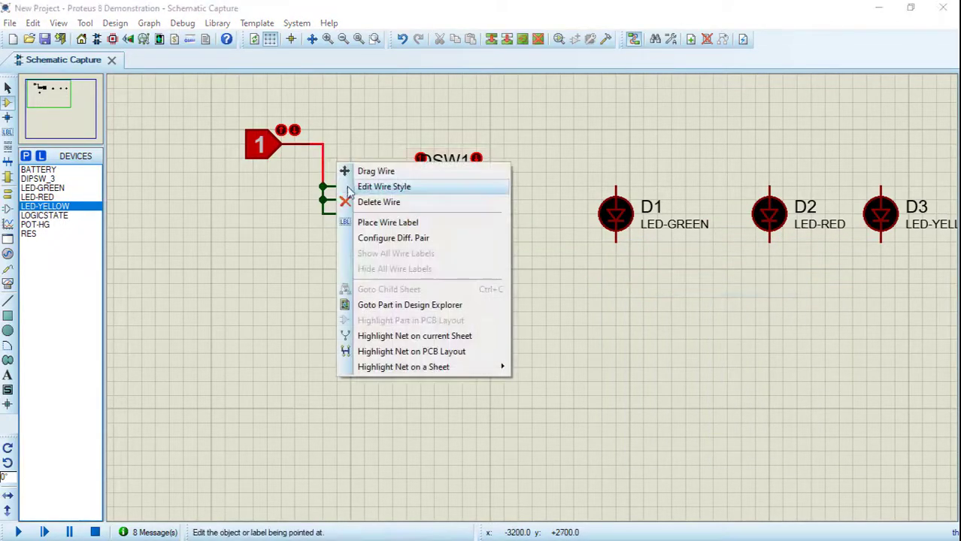
left_click(353, 202)
right_click(366, 199)
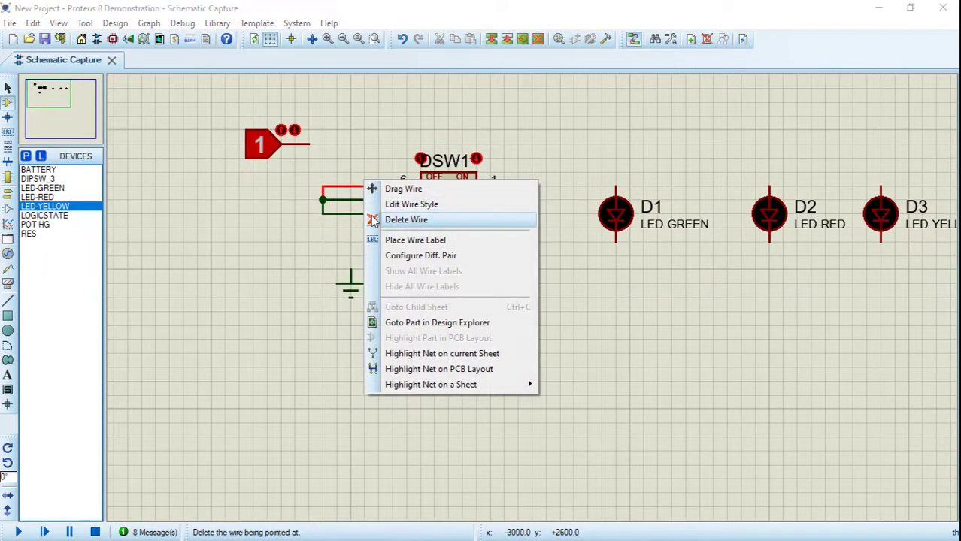
left_click(398, 218)
right_click(368, 199)
left_click(403, 233)
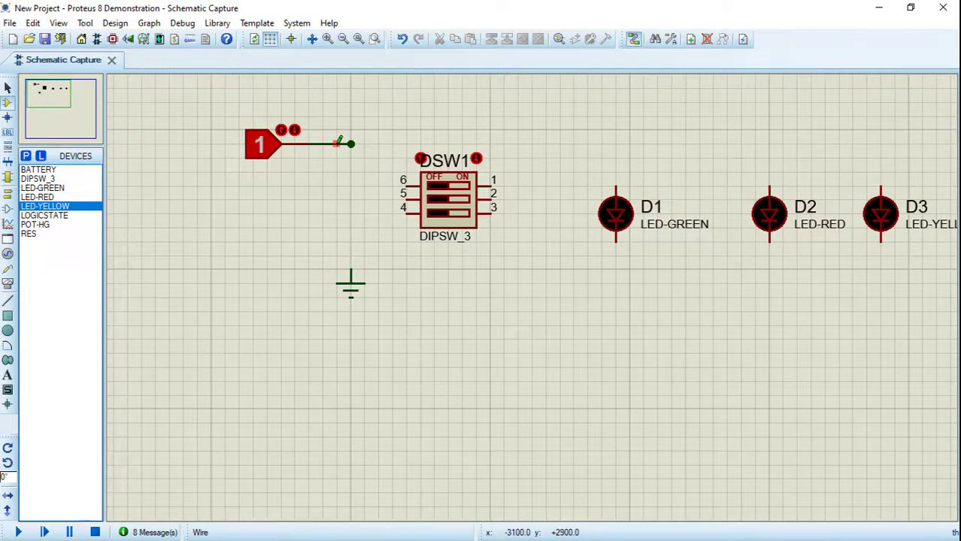
Add the wire label "pos" to the wire stub at the LOGICSTATE output.
right_click(337, 144)
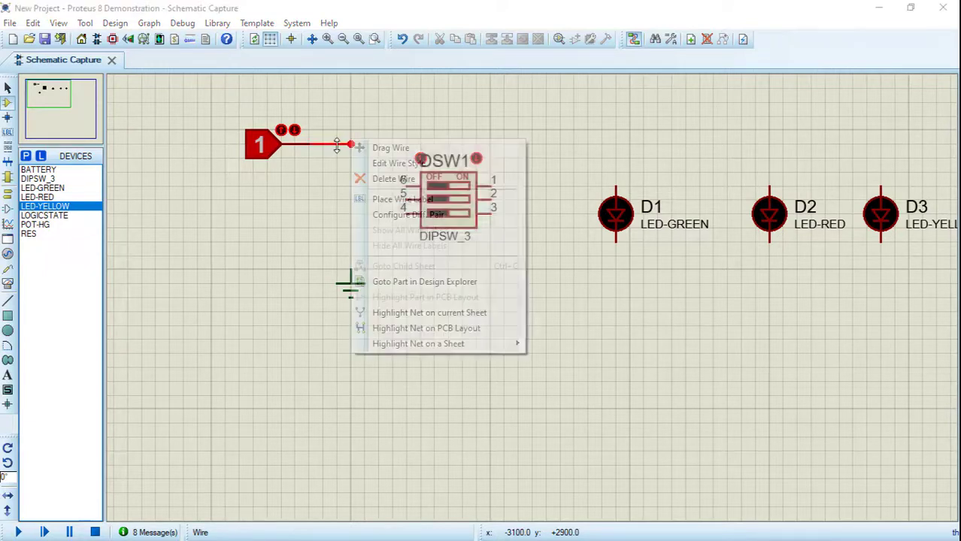
left_click(380, 200)
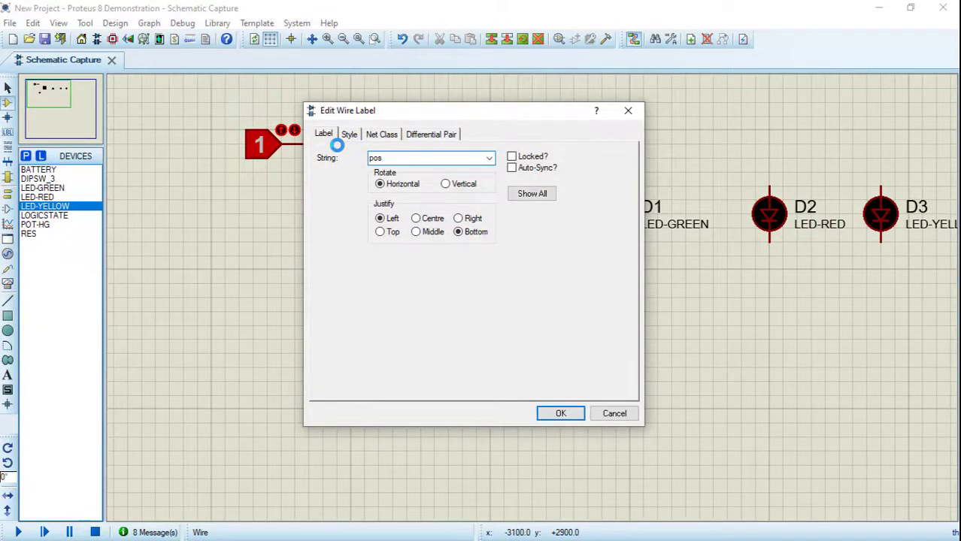
left_click(560, 413)
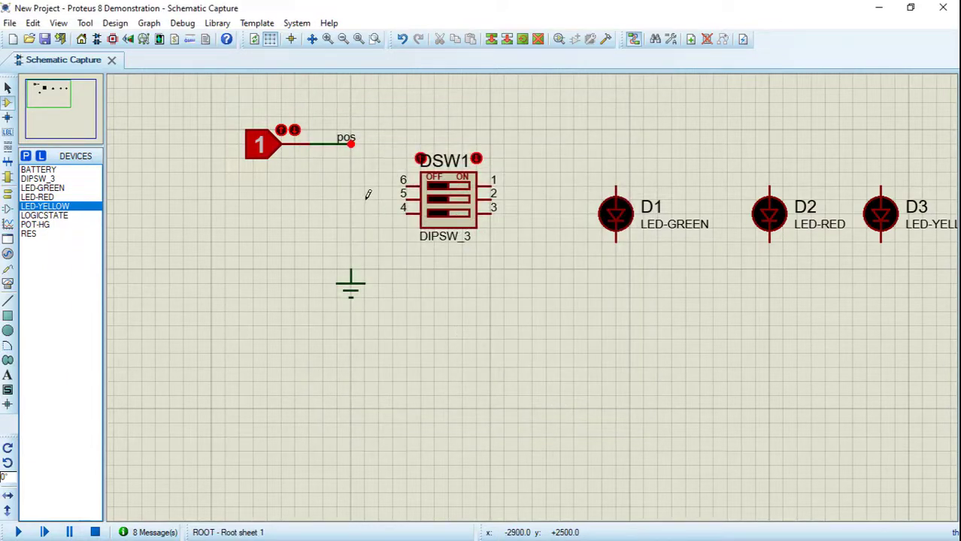
Draw short open-ended wire stubs outward from DIP switch pins 6, 5 and 4.
left_click(404, 181)
double_click(364, 186)
left_click(405, 195)
double_click(364, 199)
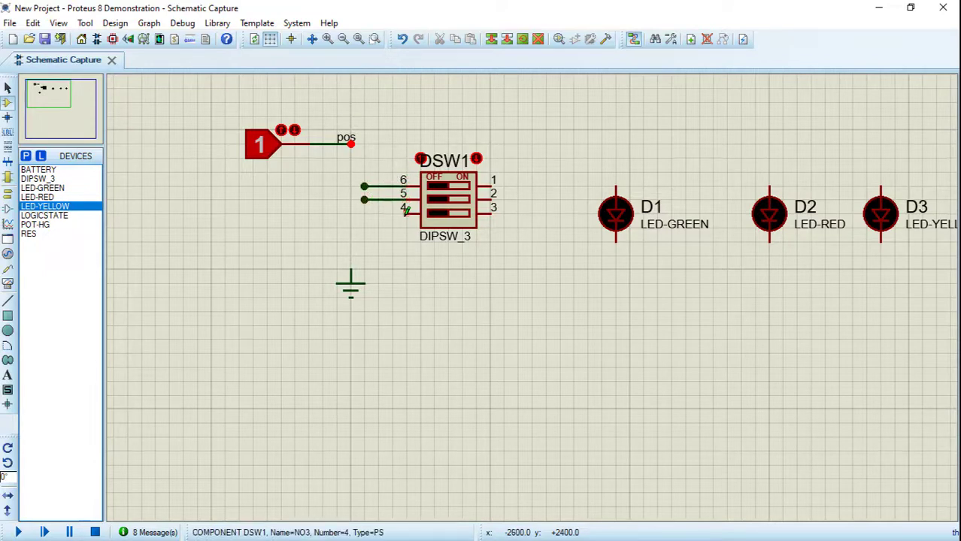
left_click(405, 208)
double_click(364, 213)
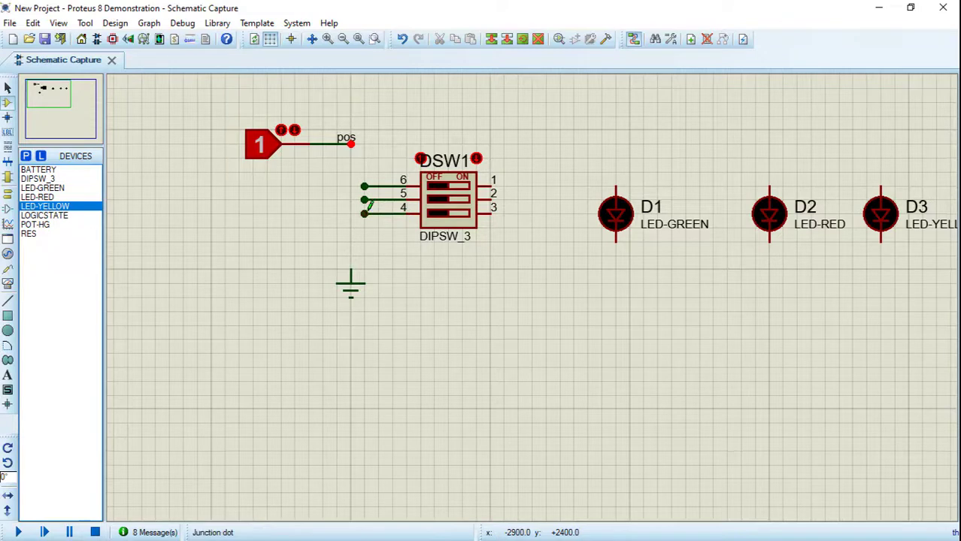
Add the wire label "pos" to the stubs at DIP switch pins 6 and 5.
right_click(384, 185)
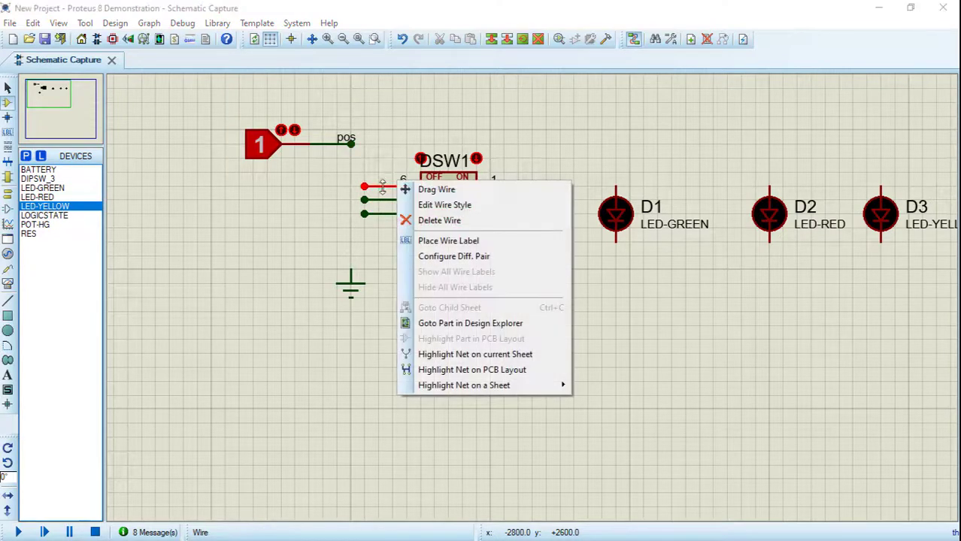
left_click(433, 241)
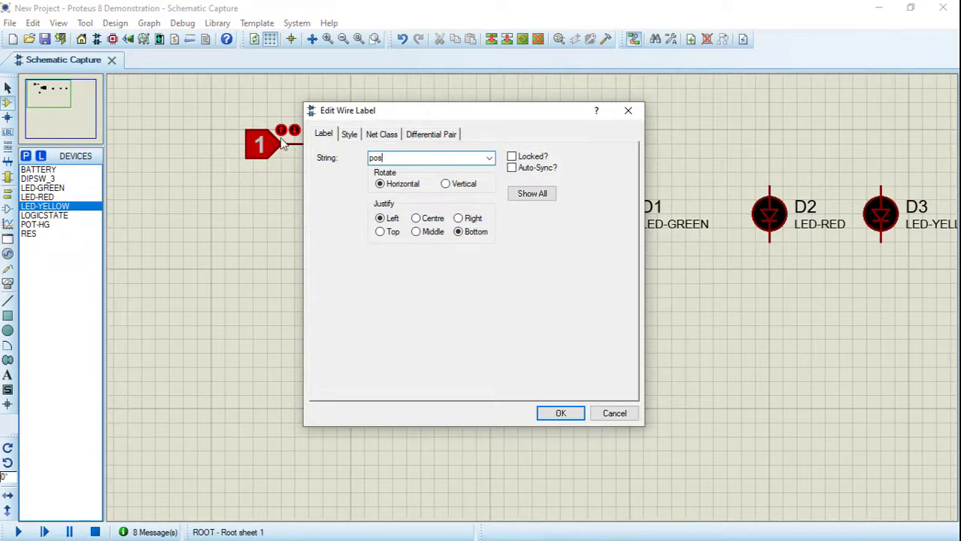
left_click(560, 414)
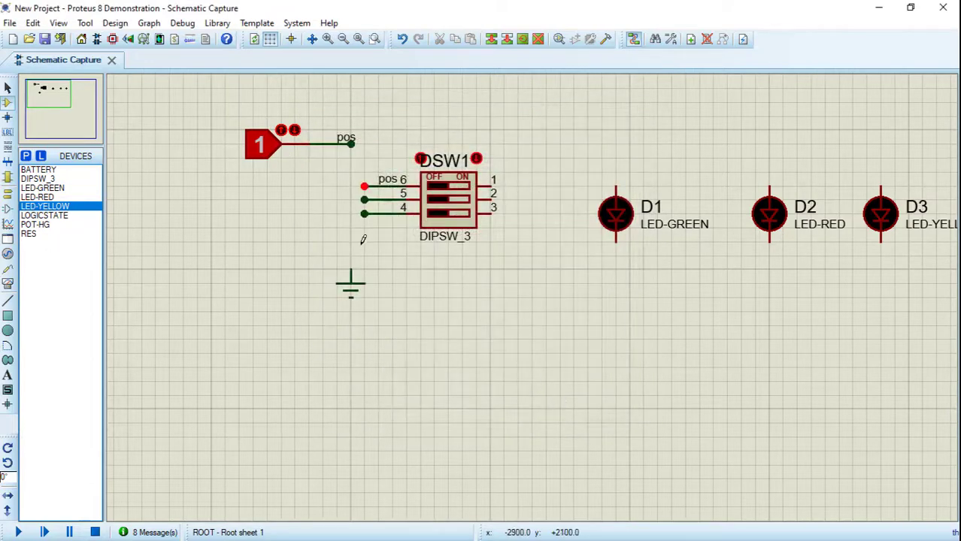
right_click(390, 197)
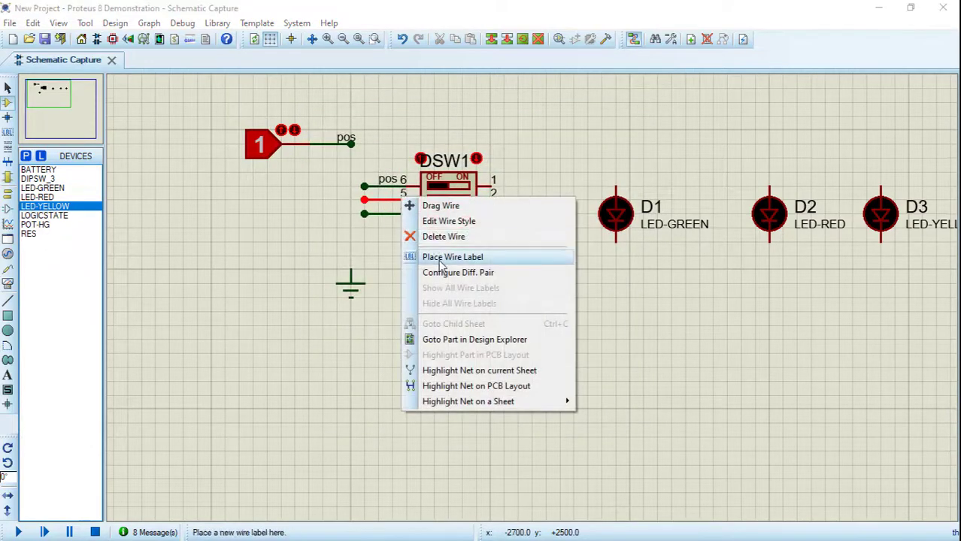
left_click(435, 257)
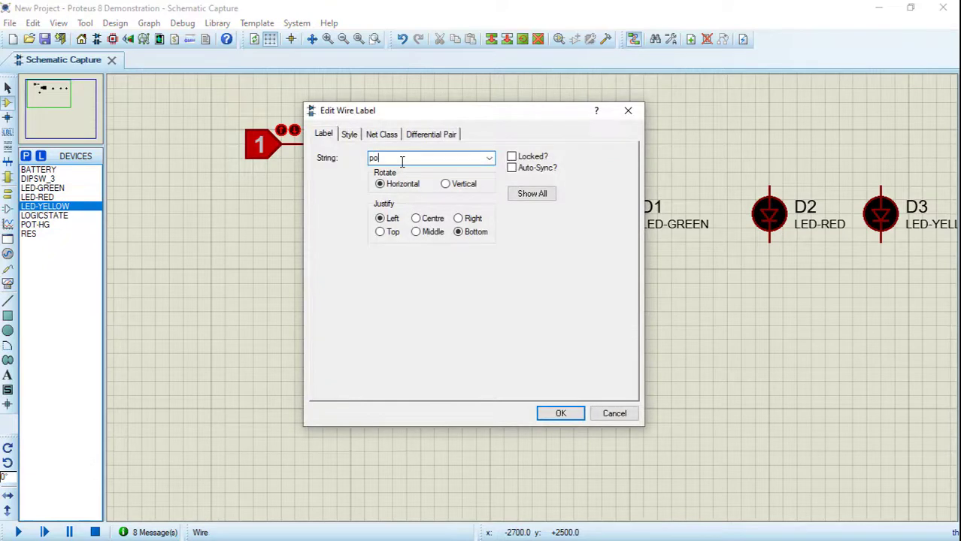
key("Return")
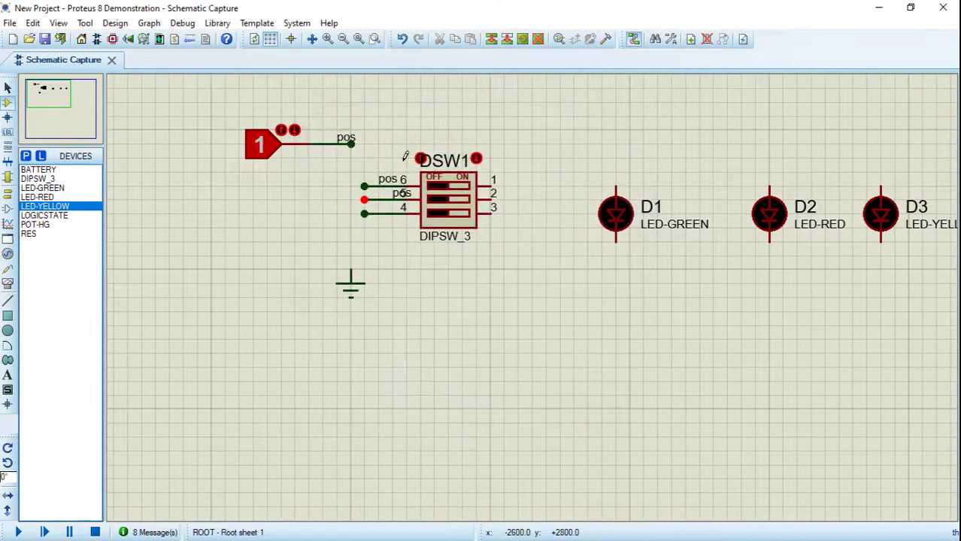
Add the wire label "pos" to the stub at DIP switch pin 4.
right_click(390, 212)
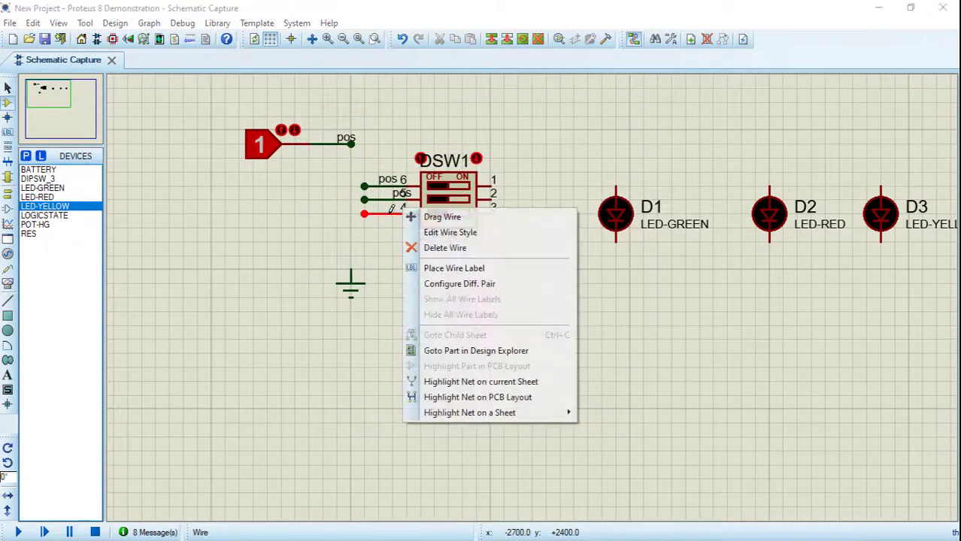
left_click(433, 267)
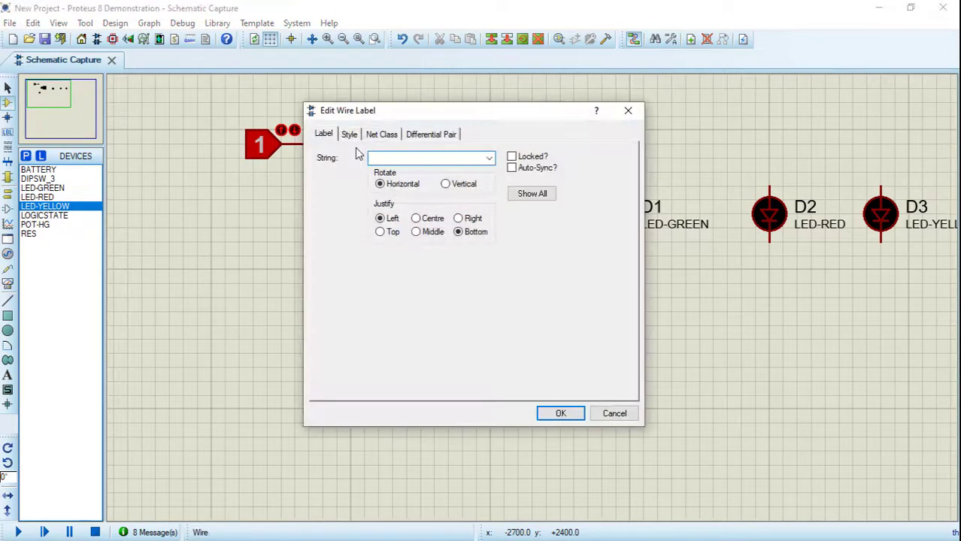
left_click(557, 412)
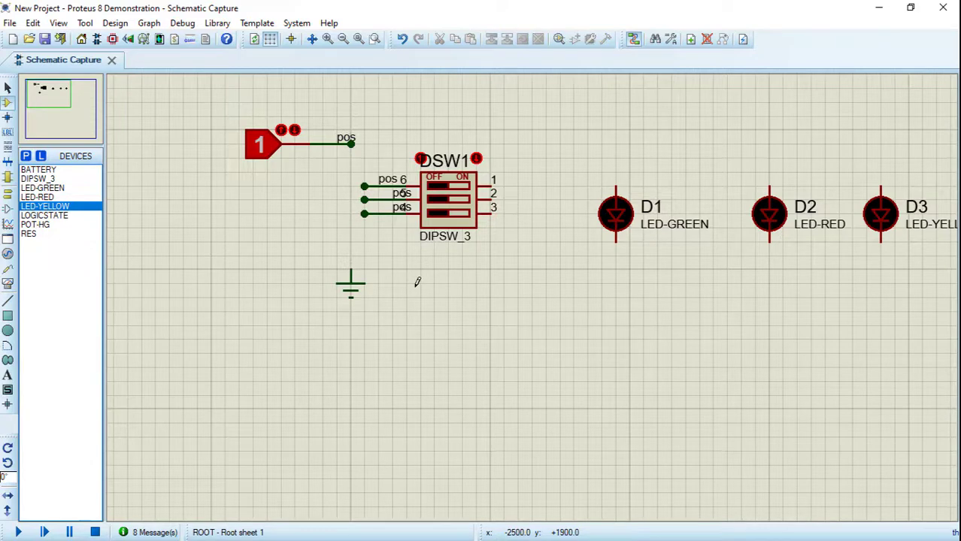
Draw short open-ended wire stubs from DIP switch pin 1 and from the upper terminal of yellow LED D3.
left_click(494, 182)
double_click(532, 186)
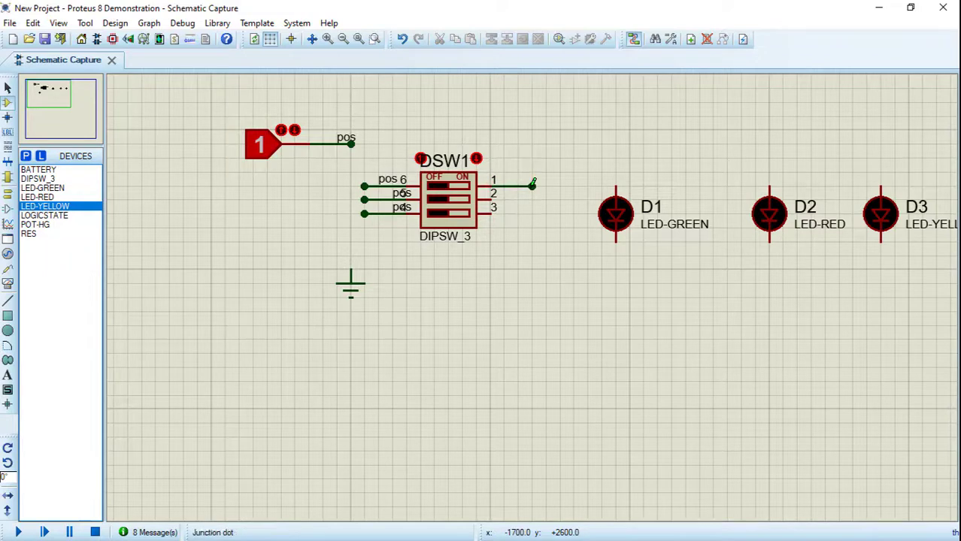
left_click(881, 186)
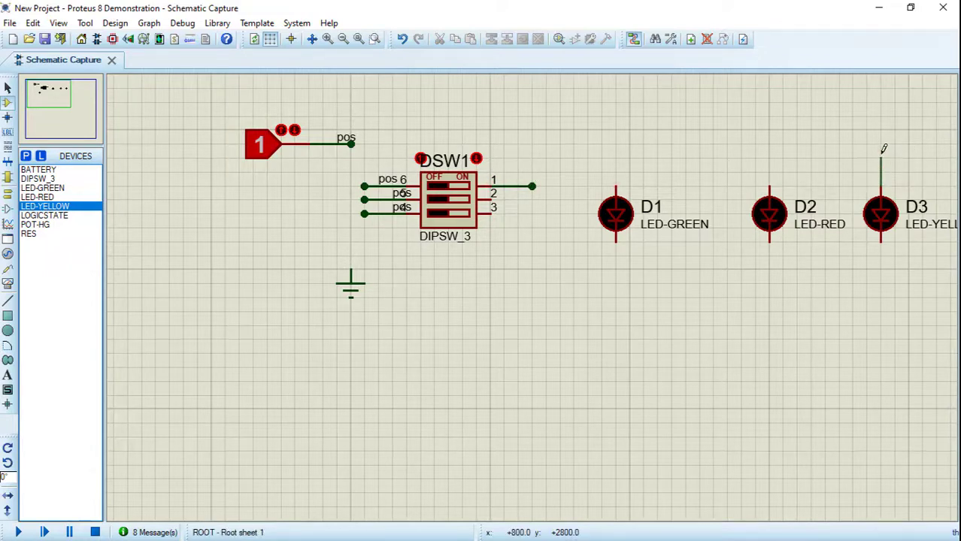
double_click(881, 155)
Add the wire label "led1" to the stubs at DIP switch pin 1 and the upper terminal of LED D3.
right_click(528, 187)
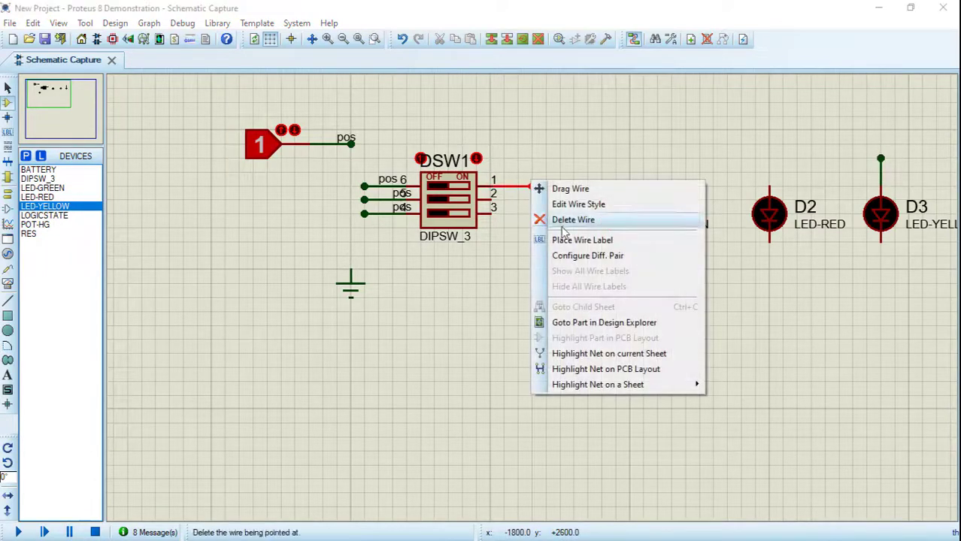
left_click(573, 239)
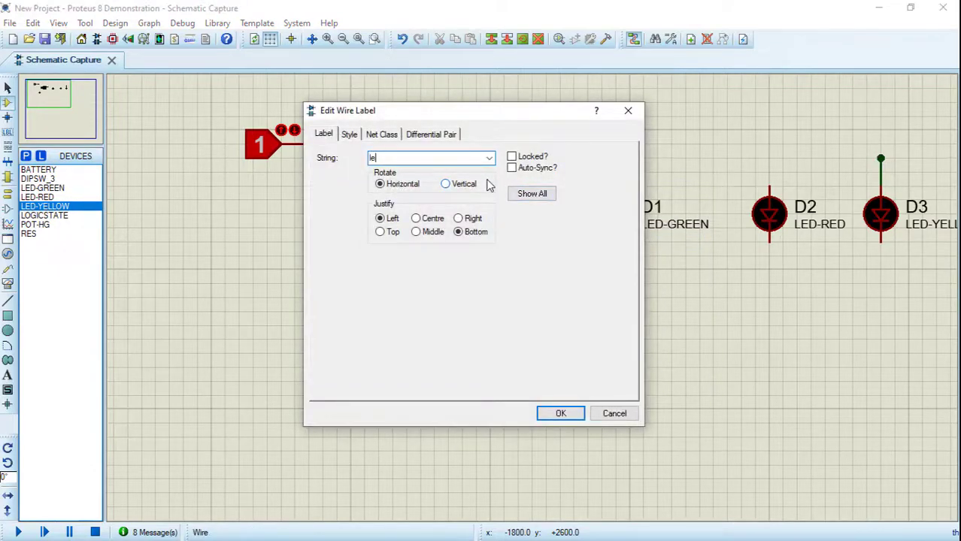
left_click(569, 415)
right_click(883, 160)
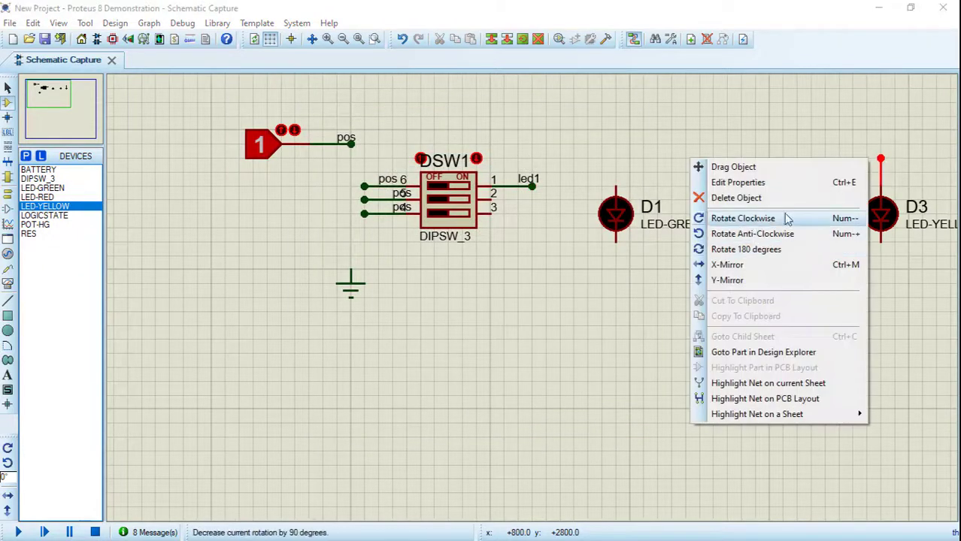
left_click(914, 166)
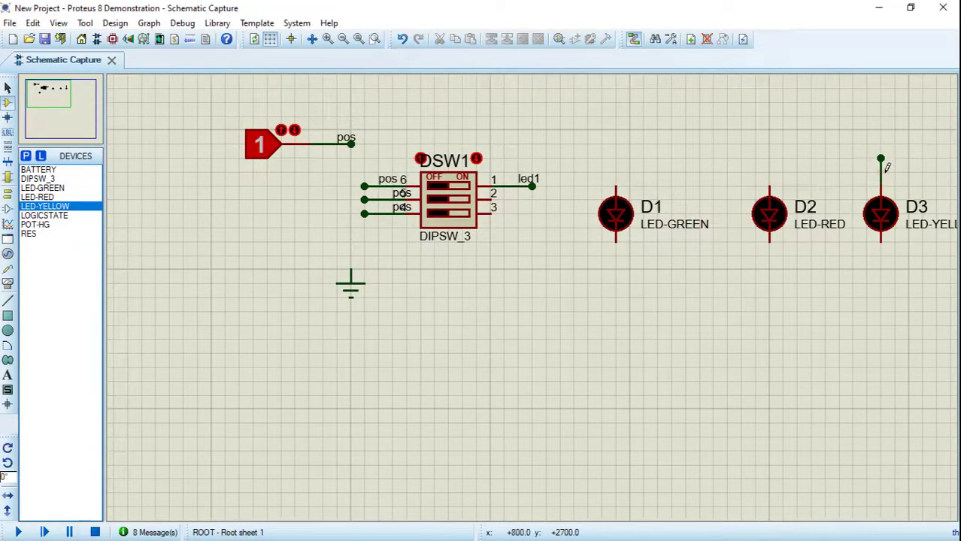
right_click(881, 167)
left_click(773, 224)
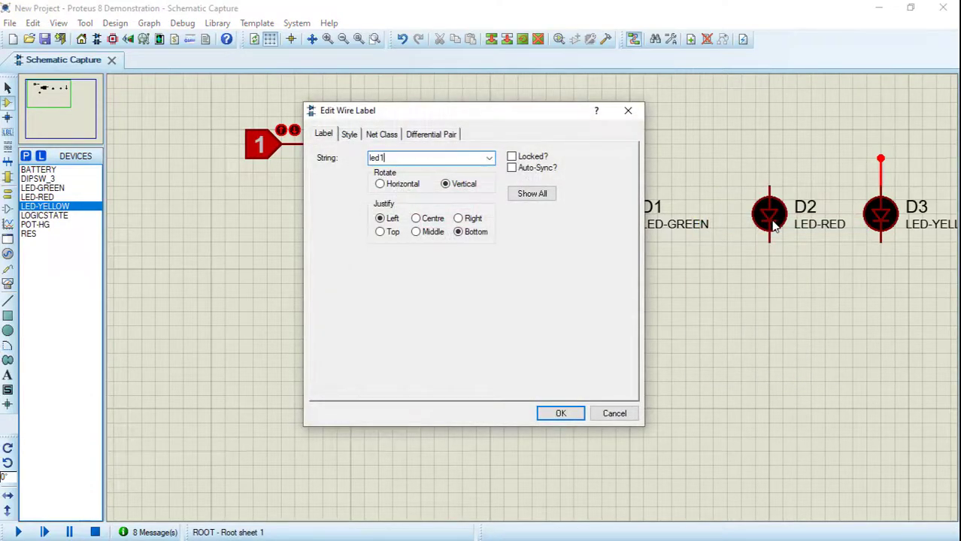
key("Return")
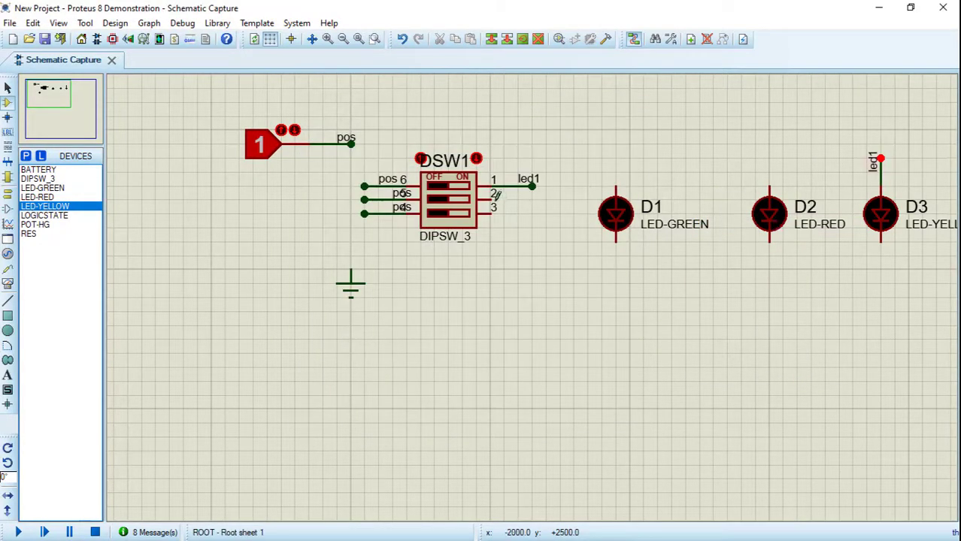
Draw a short open-ended wire stub from DIP switch pin 2 and label it "led2".
right_click(529, 199)
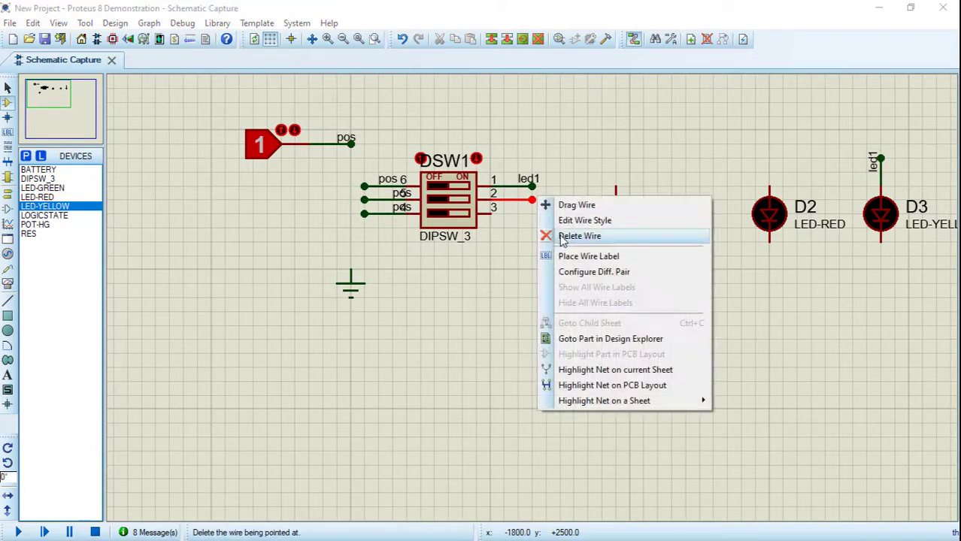
left_click(583, 257)
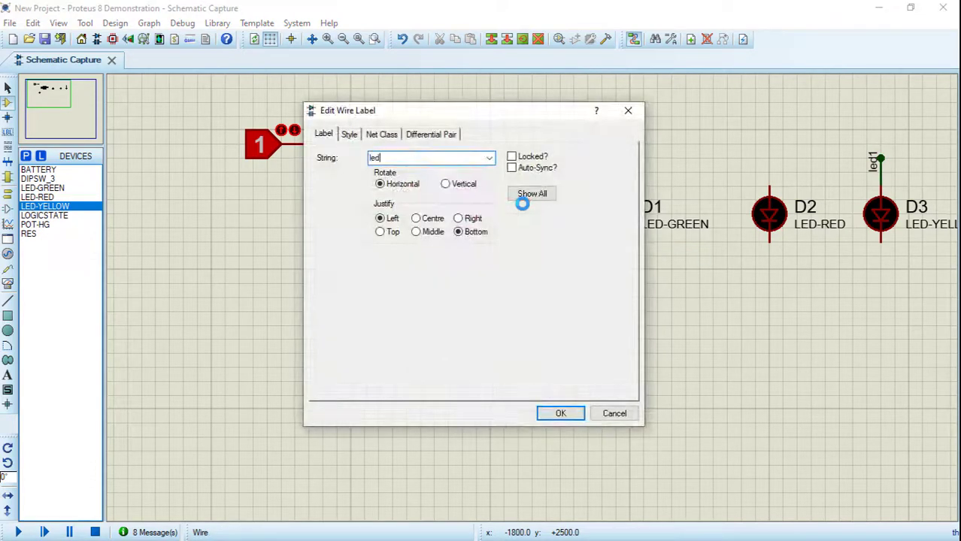
key("Return")
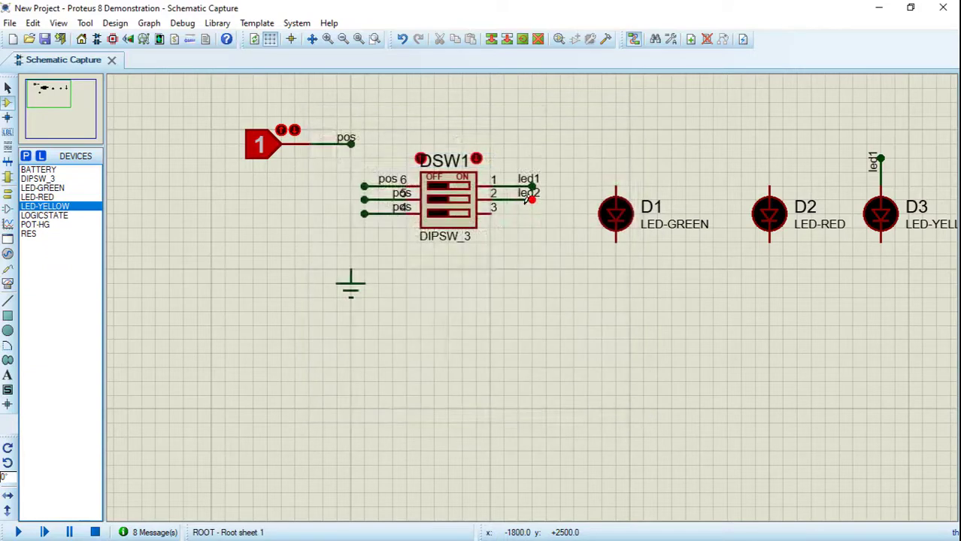
Draw a short wire stub upward from the upper terminal of red LED D2 and label it "led2".
left_click(770, 185)
double_click(769, 159)
right_click(770, 168)
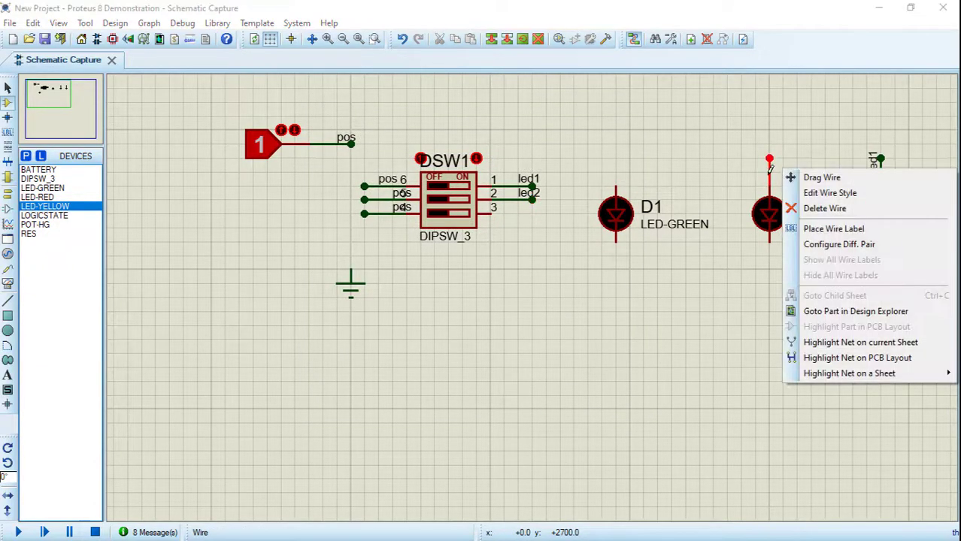
left_click(812, 227)
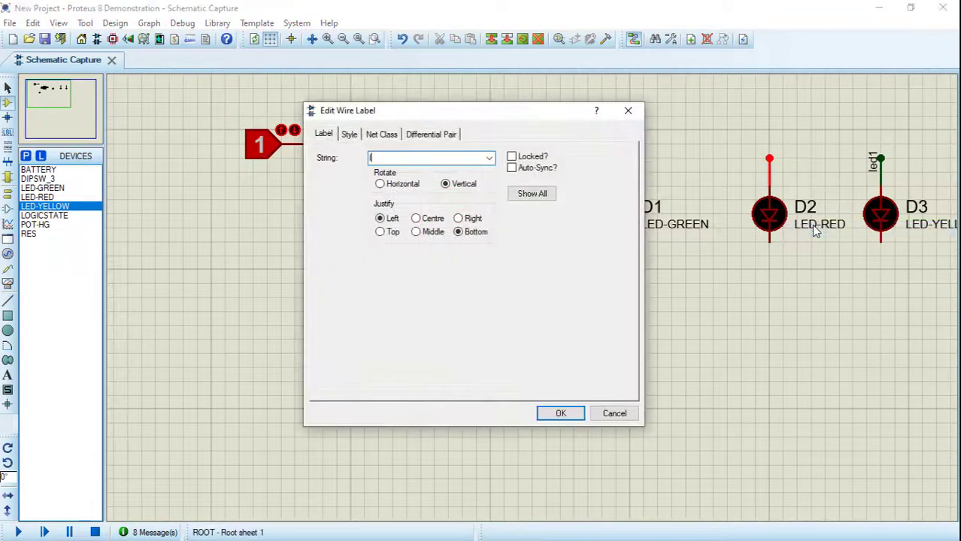
key("Return")
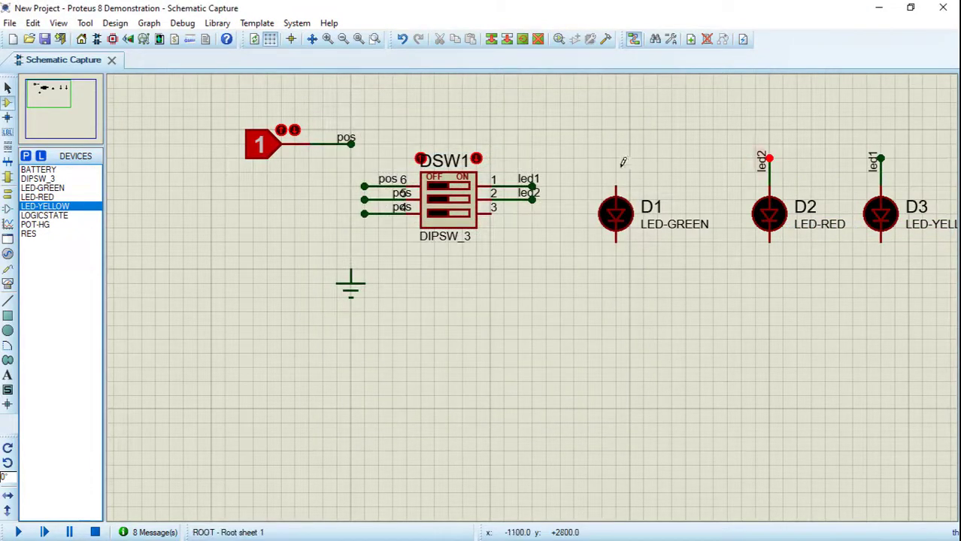
Draw a short open-ended wire stub from DIP switch pin 3 and label it "led3".
left_click(490, 213)
double_click(531, 214)
right_click(537, 214)
left_click(577, 270)
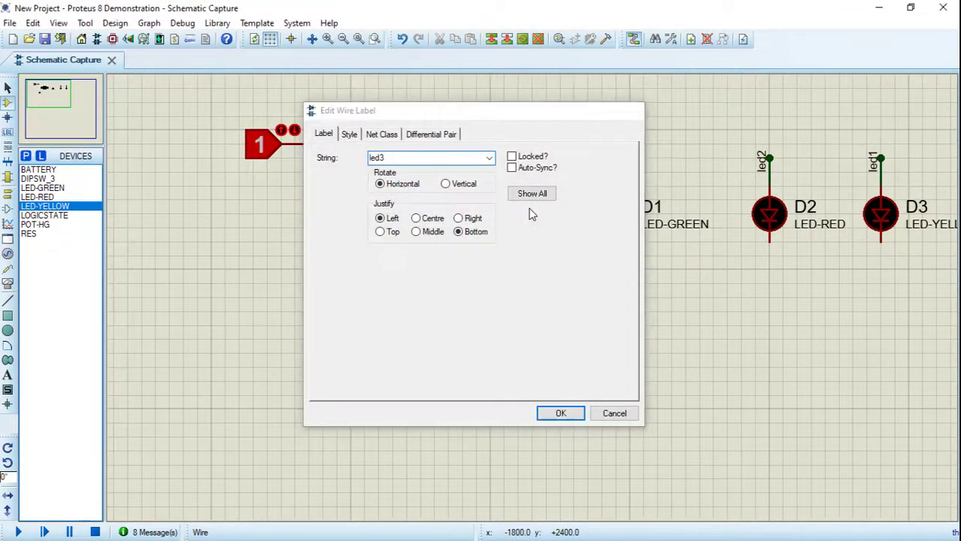
key("Return")
Draw a short wire stub upward from the upper terminal of green LED D1 and label it "led3".
left_click(617, 182)
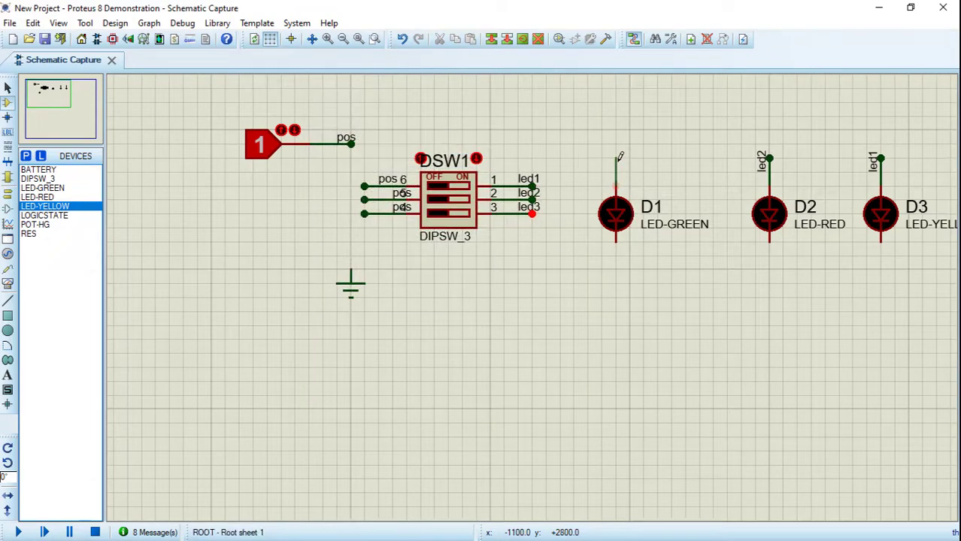
double_click(616, 159)
right_click(616, 169)
left_click(668, 227)
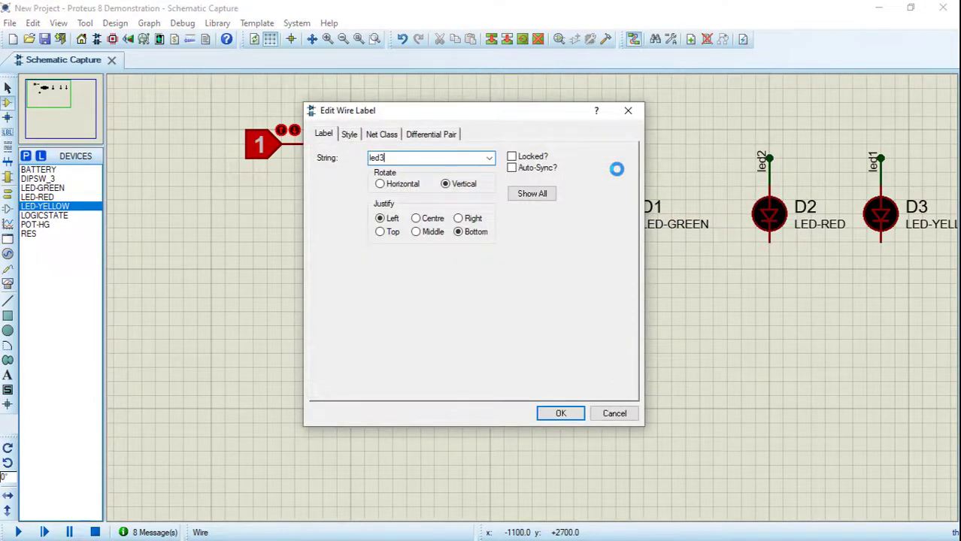
key("Return")
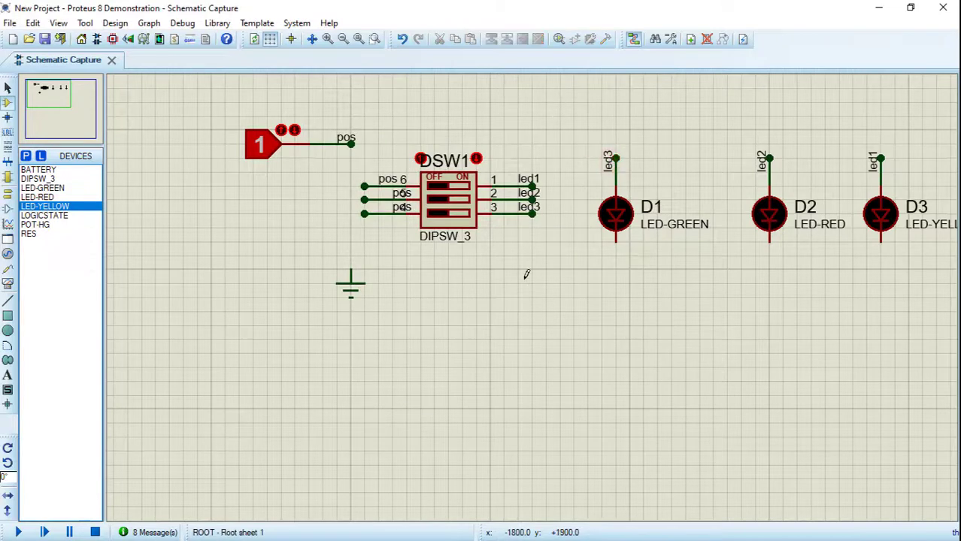
Draw short open-ended wire stubs downward from the lower terminals of LEDs D1, D2 and D3.
left_click(616, 240)
double_click(616, 269)
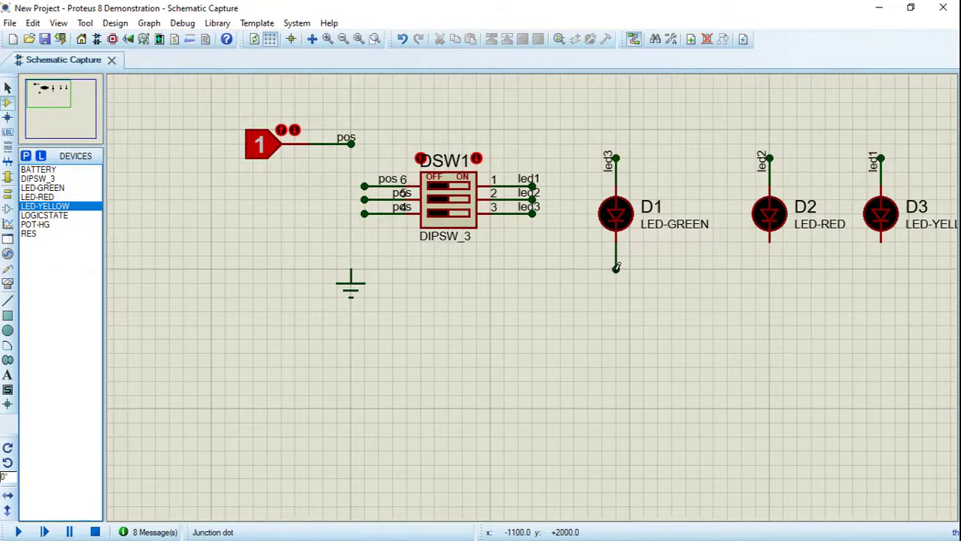
left_click(769, 240)
double_click(768, 268)
left_click(880, 241)
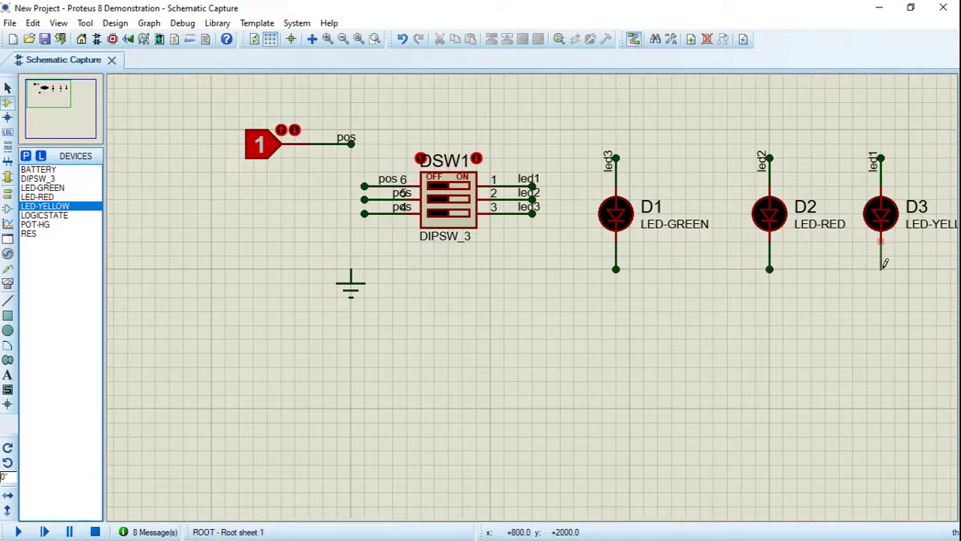
double_click(880, 269)
Draw an open-ended wire from the ground terminal to below the DIP switch and label it "gnd".
left_click(350, 269)
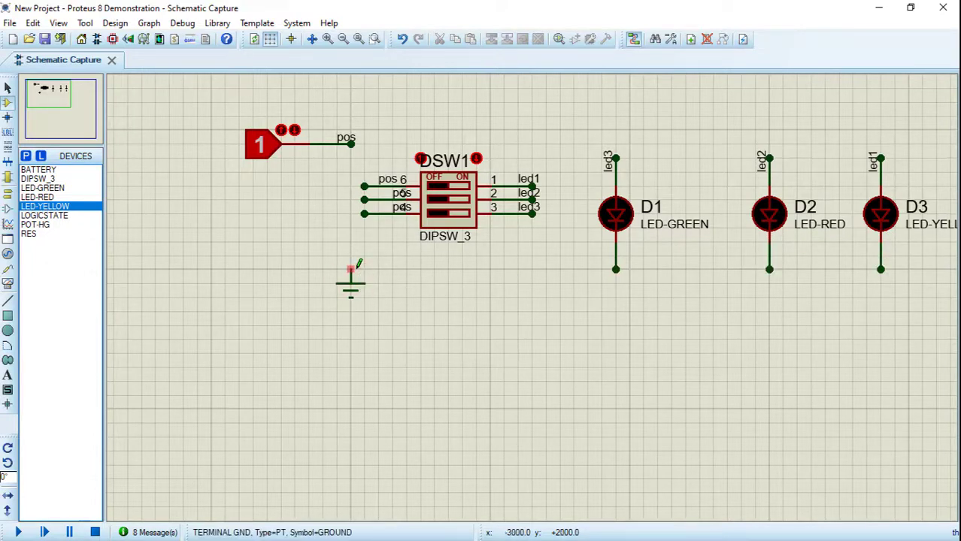
double_click(421, 257)
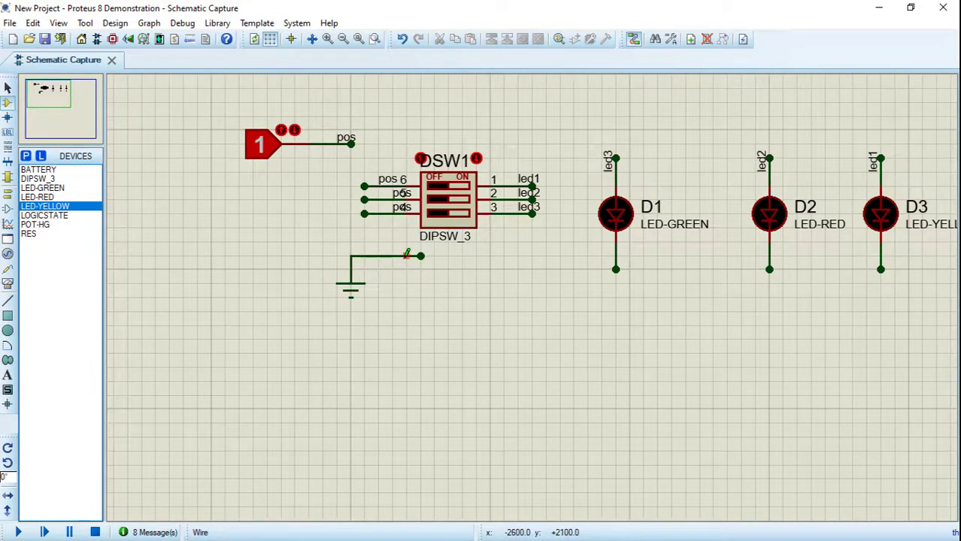
right_click(406, 256)
left_click(464, 312)
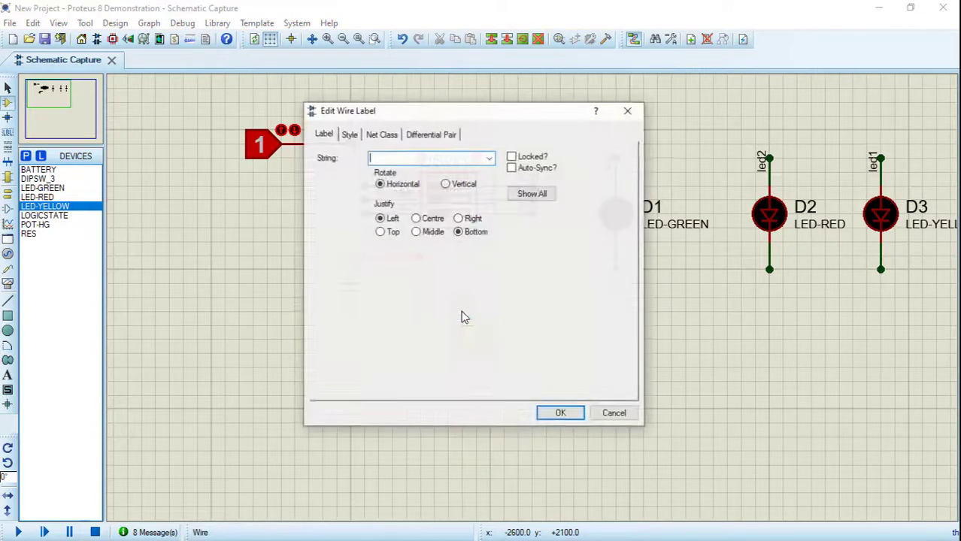
type("gnd")
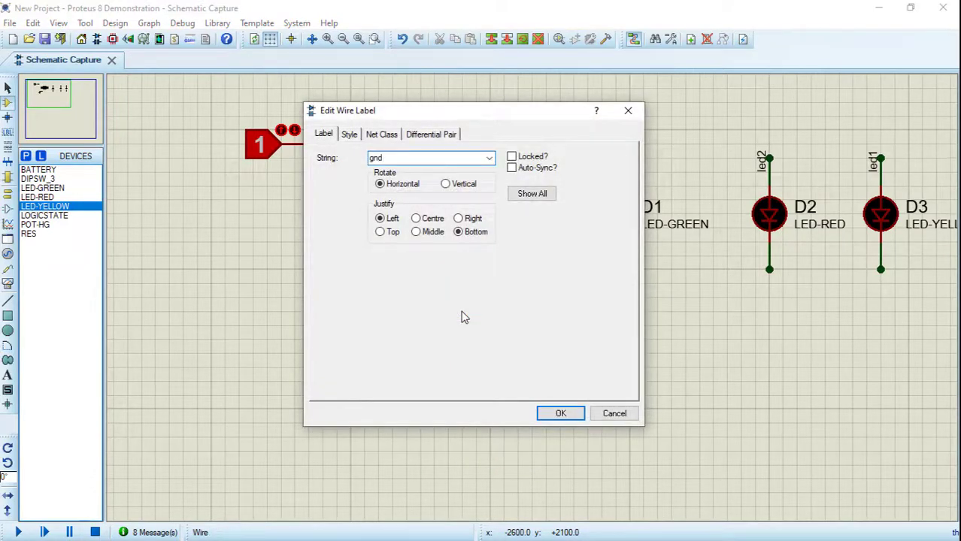
key("Return")
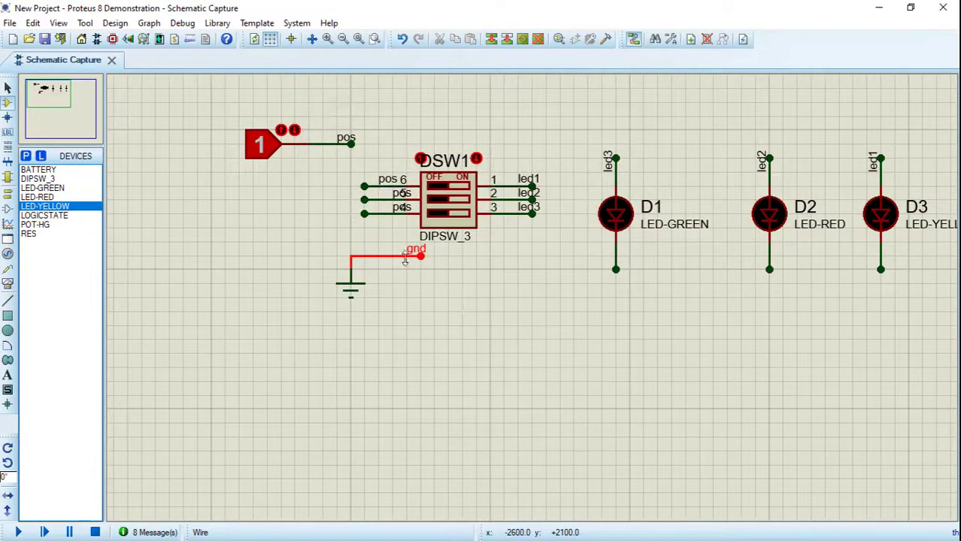
Add the wire label "gnd" to the stub below LED D1.
right_click(621, 254)
left_click(664, 311)
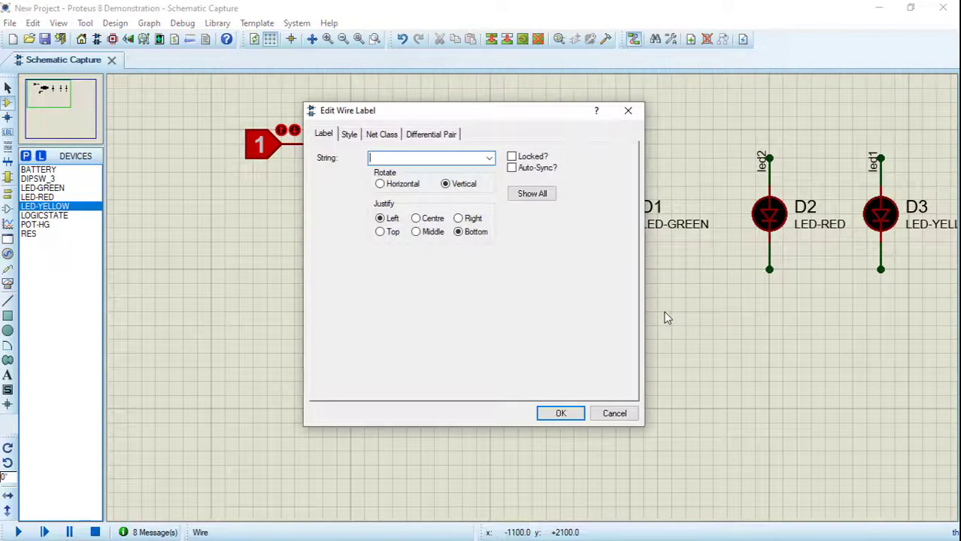
type("gnd")
key("Return")
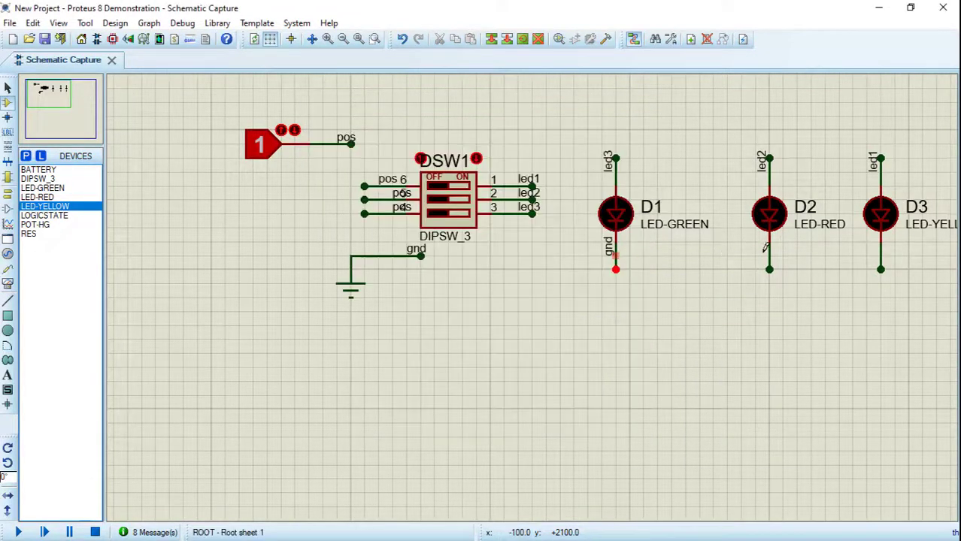
Add the wire label "gnd" to the stub below LED D2.
right_click(769, 251)
key("Escape")
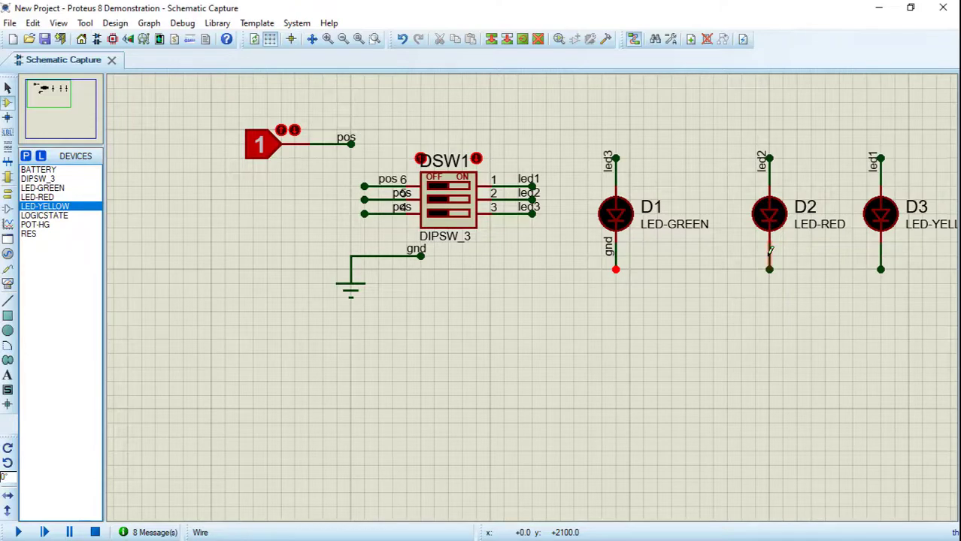
right_click(769, 251)
left_click(816, 311)
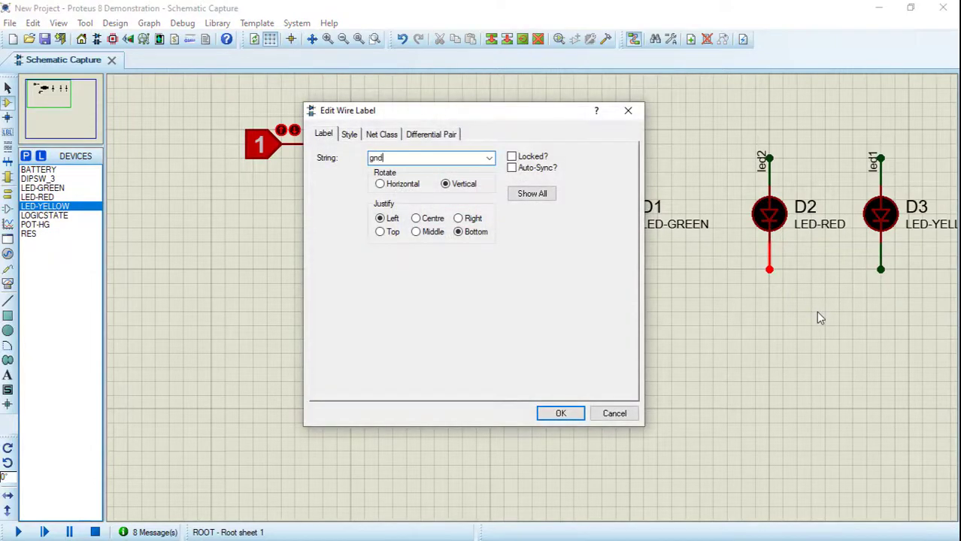
type("gnd")
key("Return")
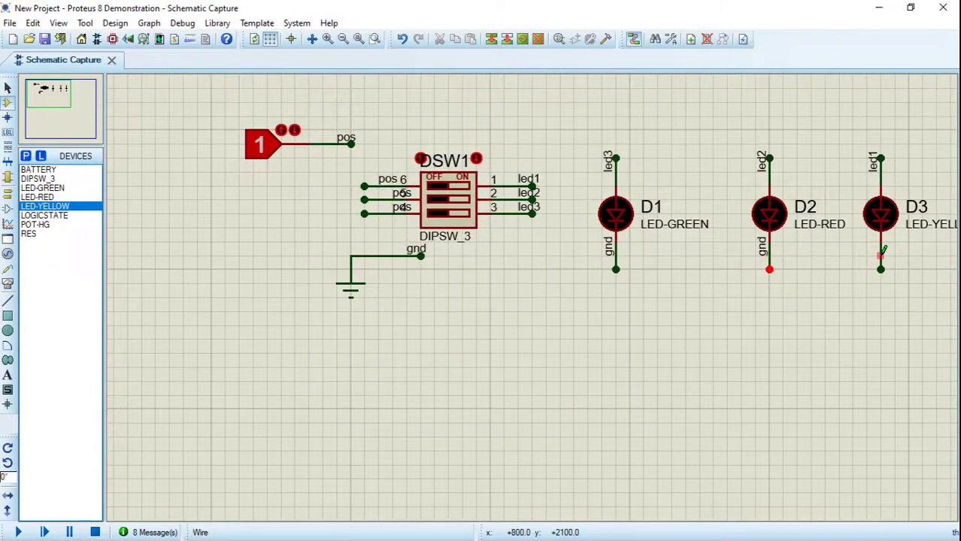
Add the wire label "gnd" to the stub below LED D3.
right_click(881, 253)
left_click(811, 307)
type("g")
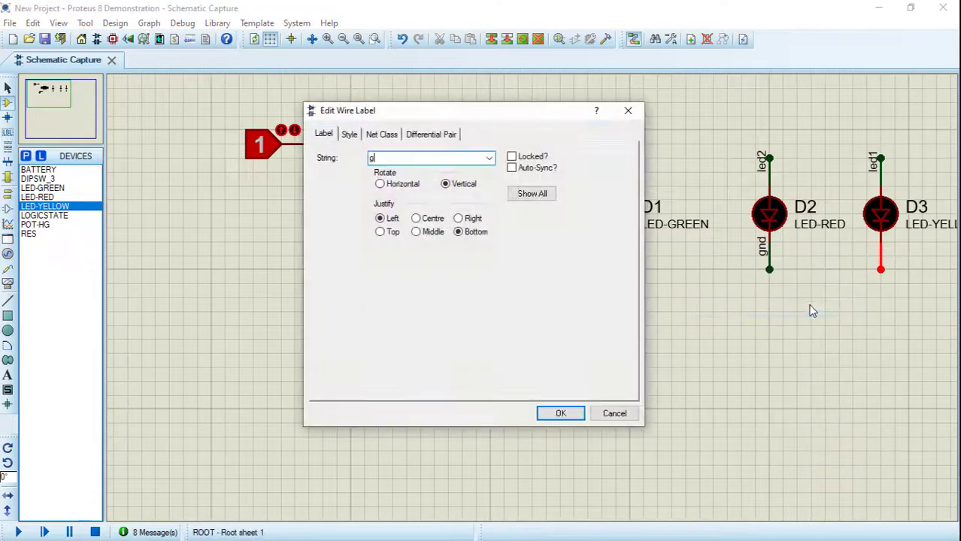
type("nd")
key("Return")
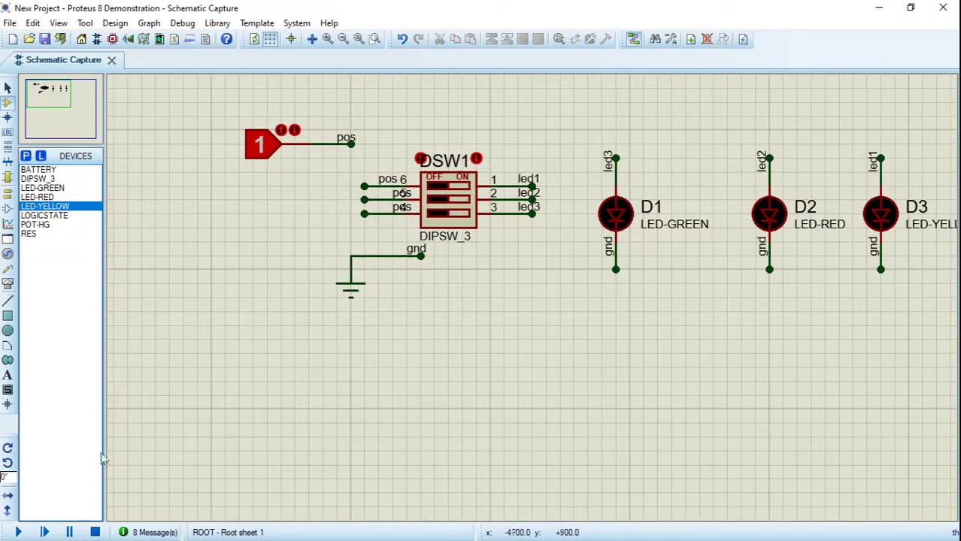
Run the simulation and test the LEDs by turning on all three DIP switches and setting the LOGICSTATE source to 0.
left_click(20, 533)
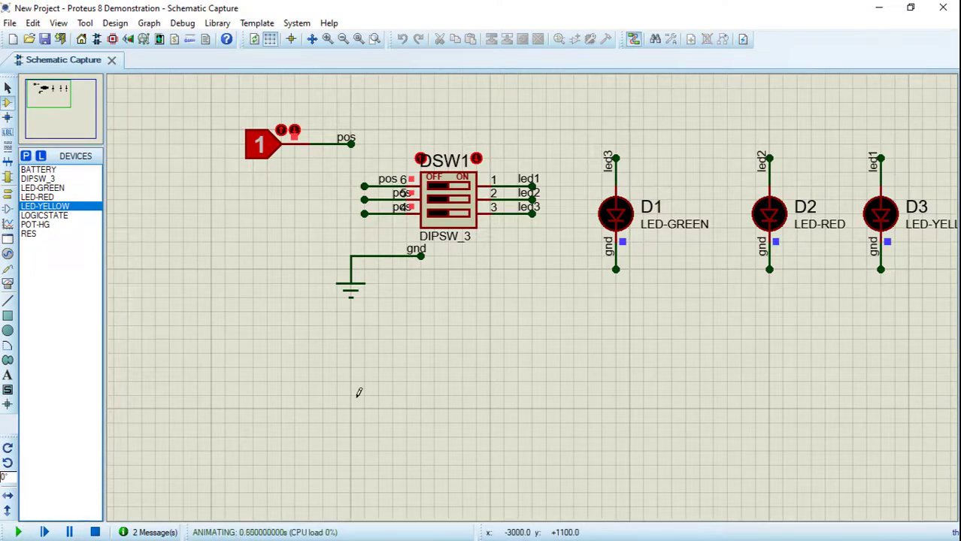
left_click(445, 188)
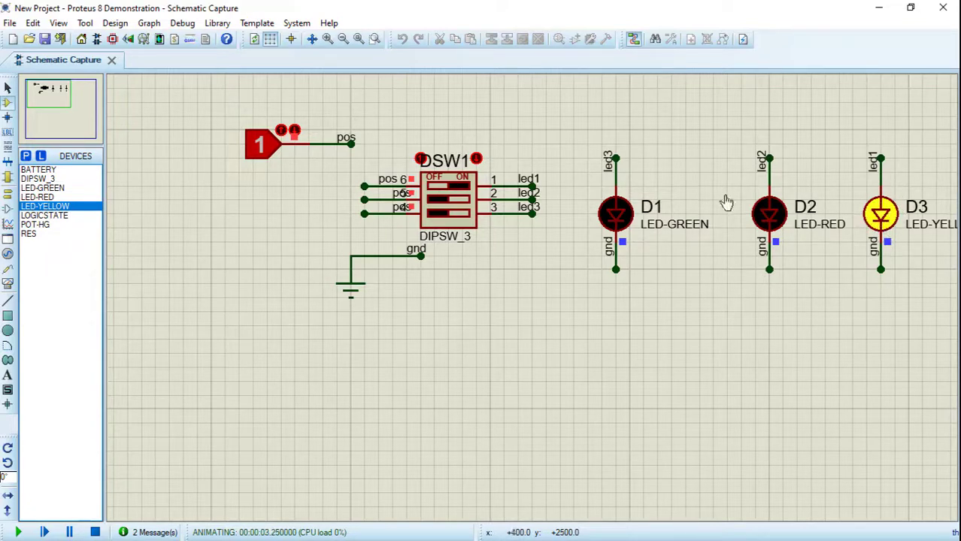
left_click(450, 200)
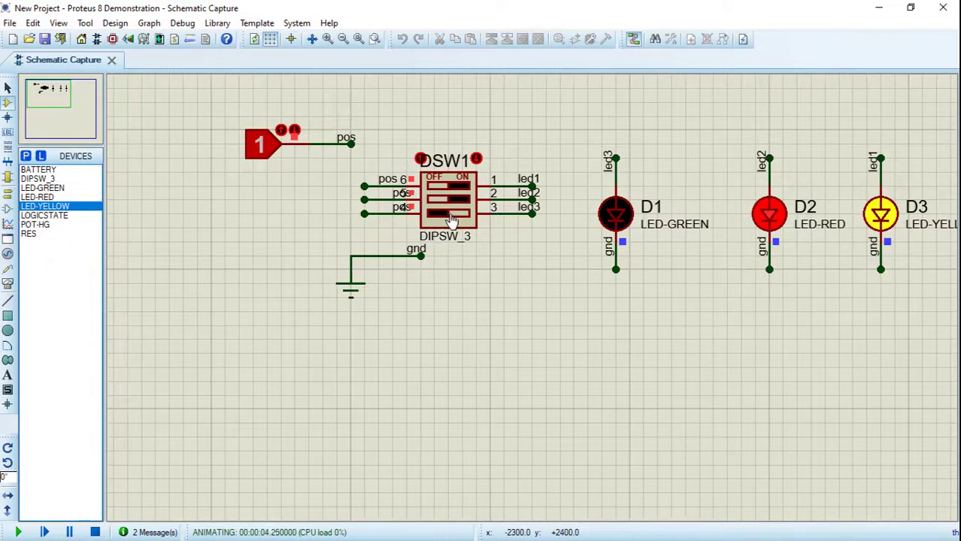
left_click(452, 214)
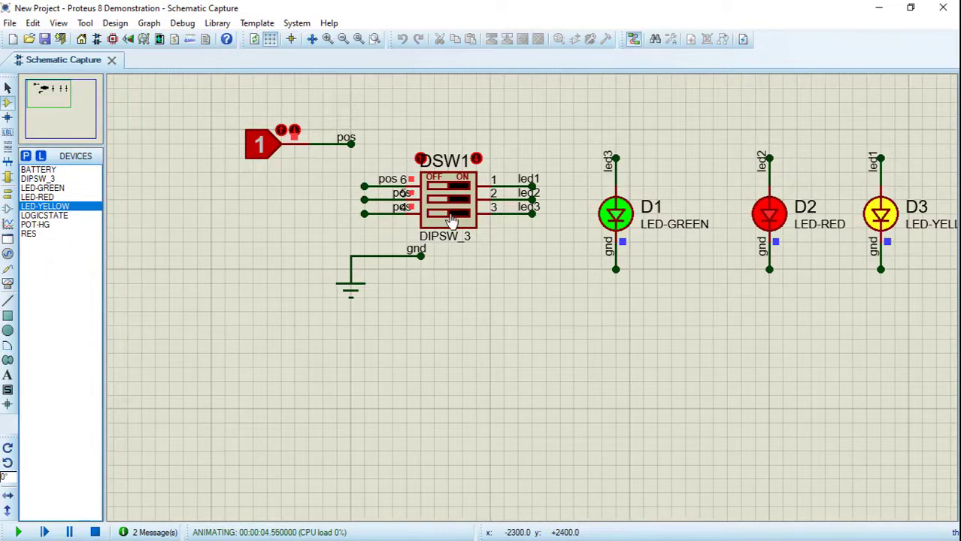
left_click(260, 145)
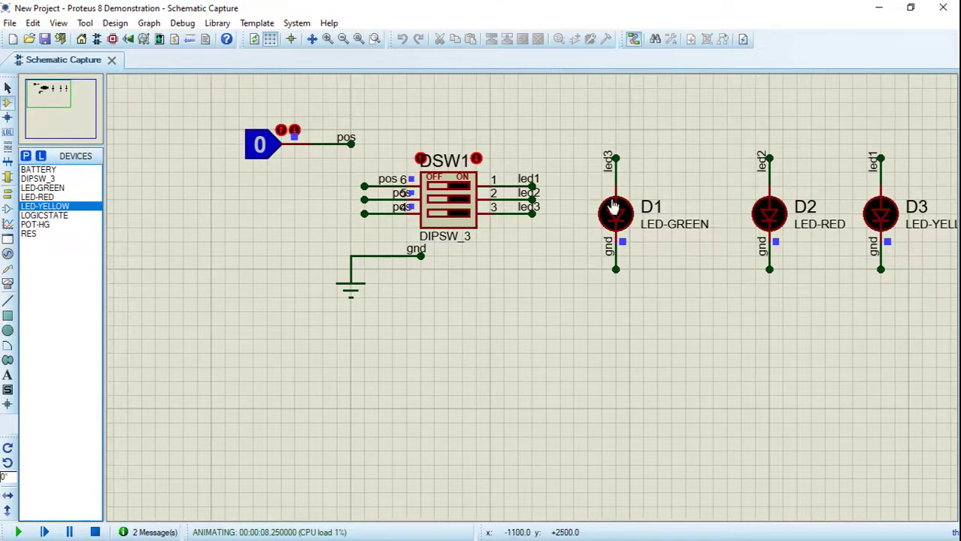